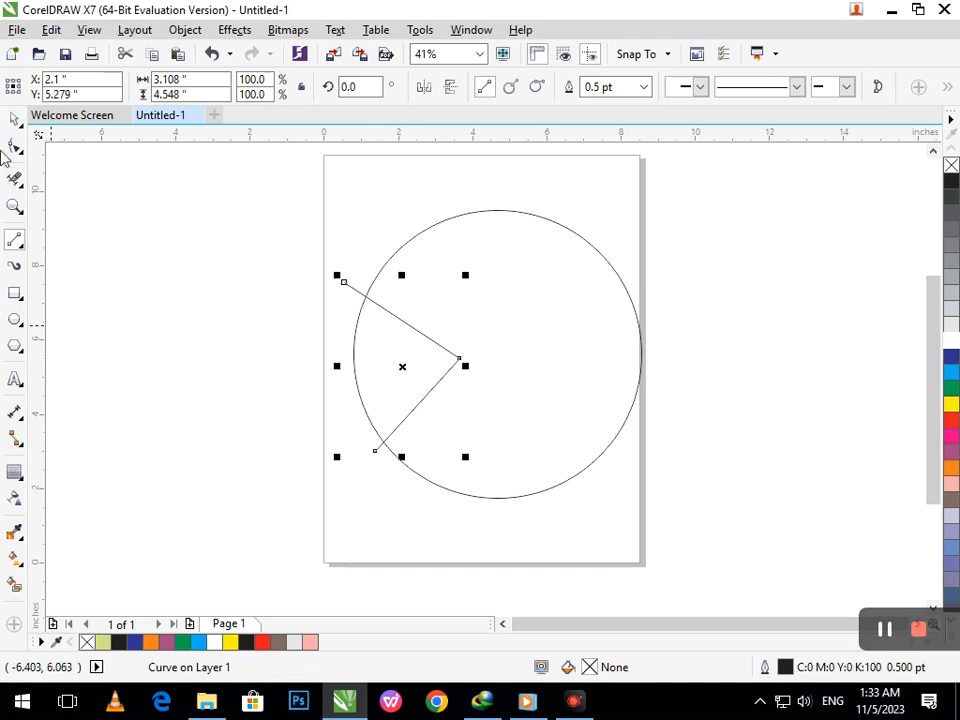
- Rotate copies of the V-shaped line about the circle's centre in 90-degree increments to make four V shapes
click(8, 120)
click(315, 403)
drag(375, 455, 358, 467)
key(ctrl+z)
click(375, 451)
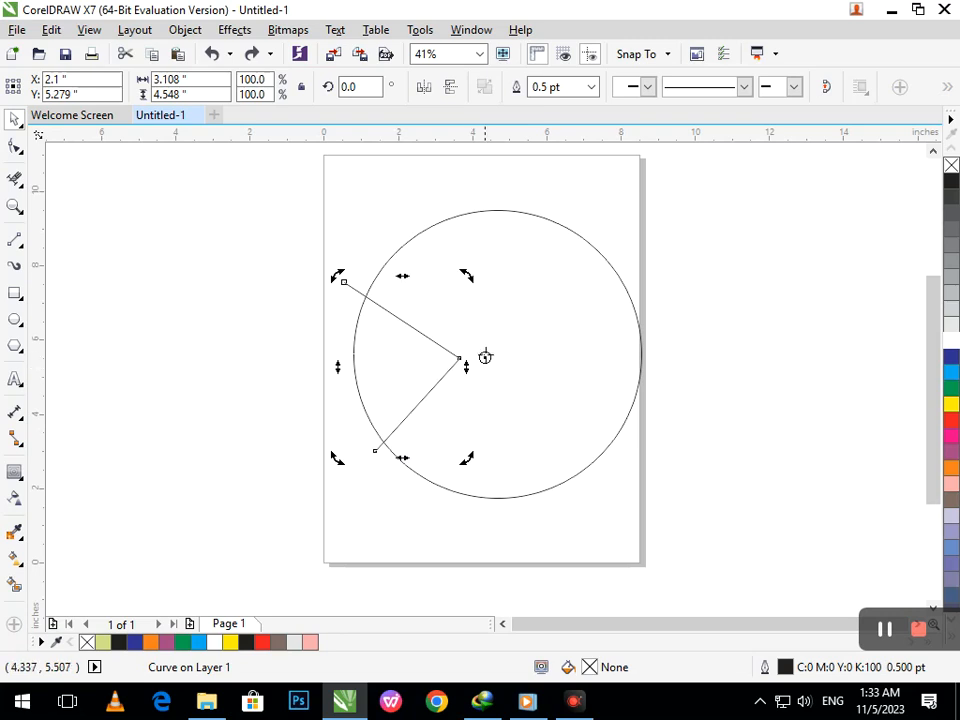
drag(335, 462, 411, 216)
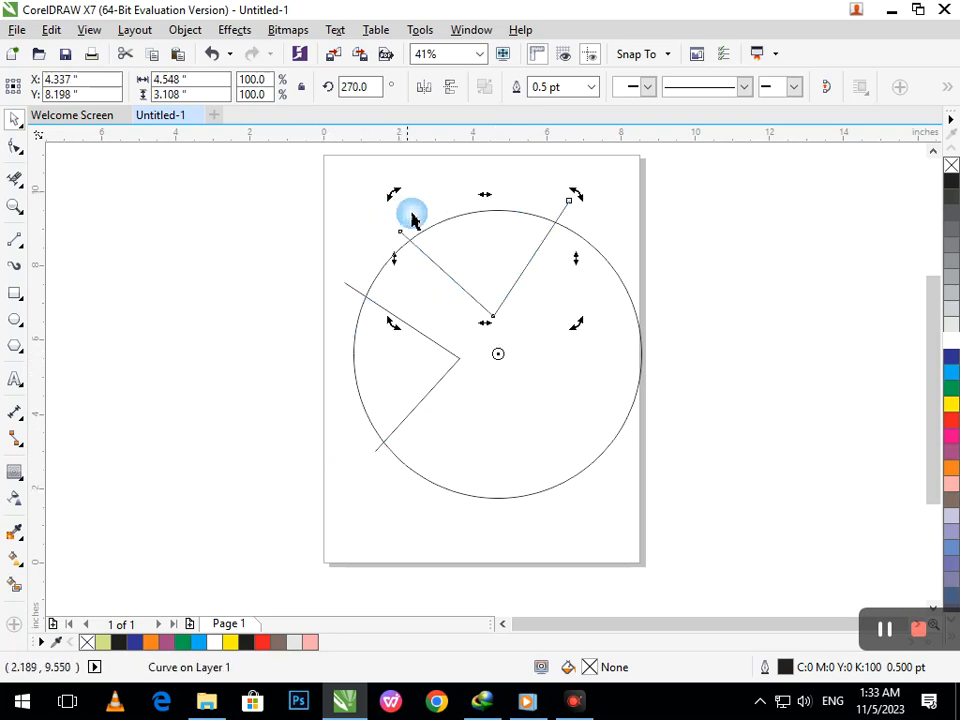
drag(574, 195, 400, 517)
click(722, 450)
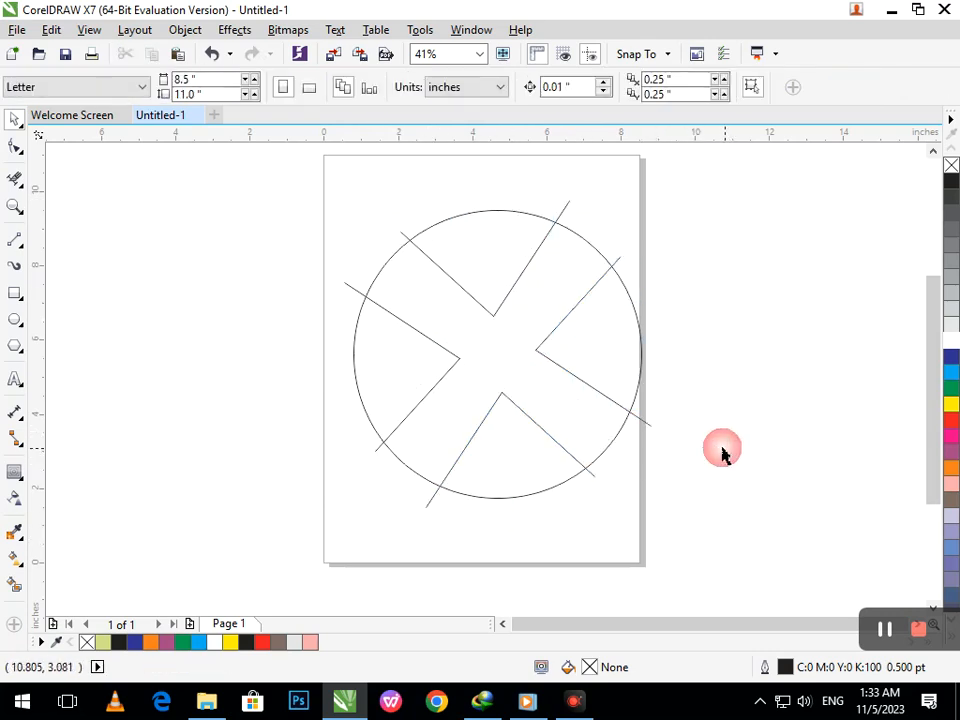
- Enlarge the right and bottom V shapes so their tips near the circle's centre and their ends extend past its edge
click(651, 430)
drag(655, 431, 713, 476)
click(709, 493)
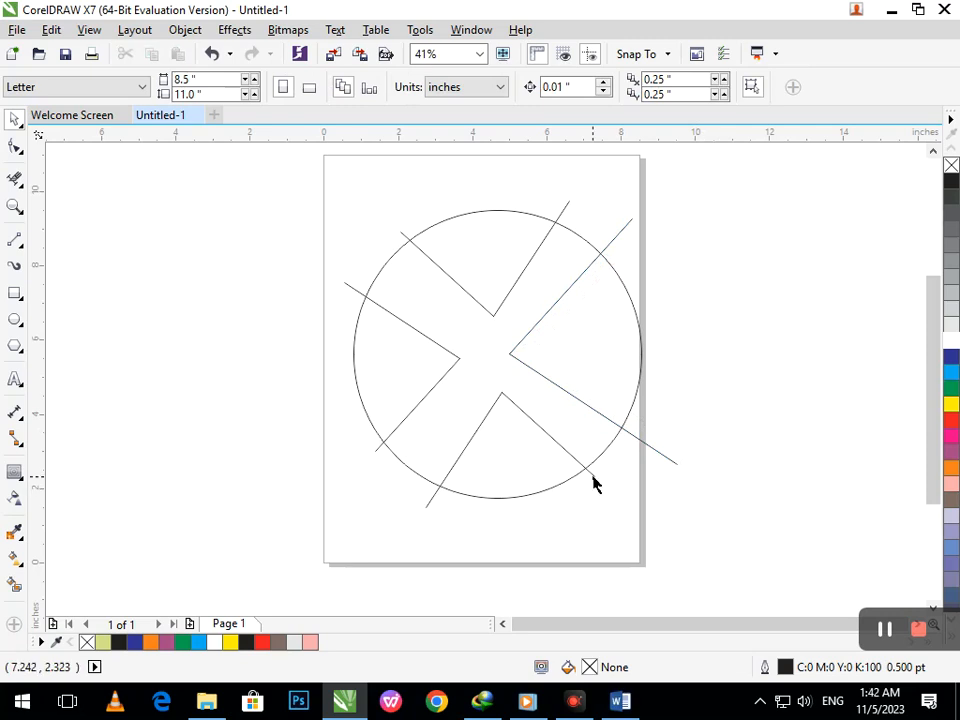
click(593, 477)
drag(601, 515, 651, 594)
drag(498, 414, 490, 416)
click(668, 440)
click(664, 460)
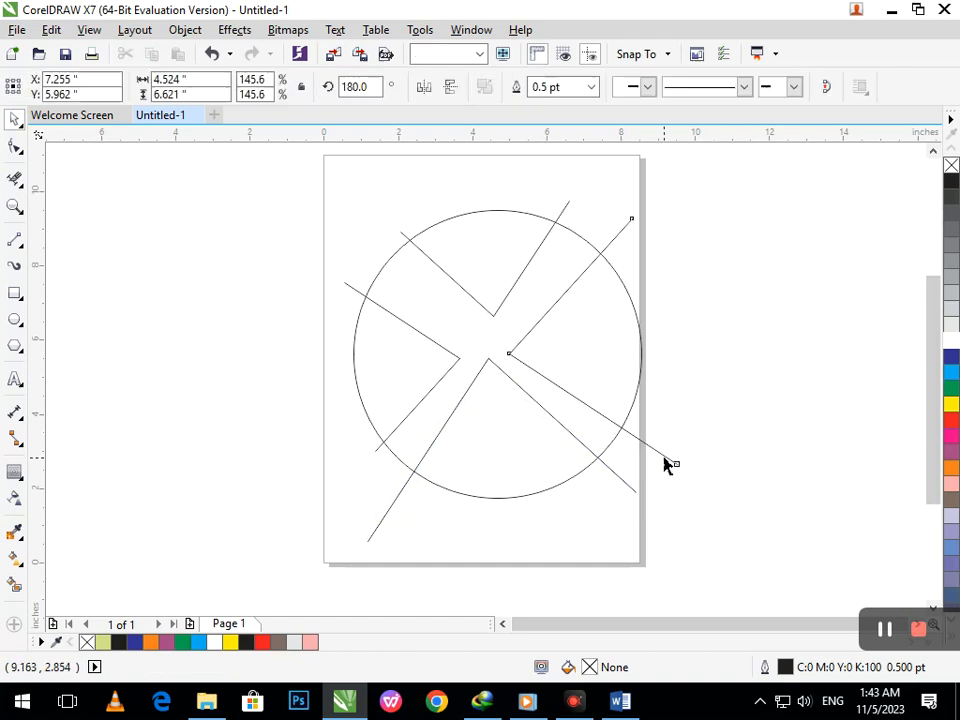
drag(688, 482, 690, 484)
- Enlarge the top and left V shapes so their tips near the circle's centre and their ends pass its edge
click(592, 233)
click(574, 214)
click(566, 206)
drag(572, 194, 612, 170)
click(280, 380)
click(356, 290)
drag(338, 455, 306, 493)
click(343, 458)
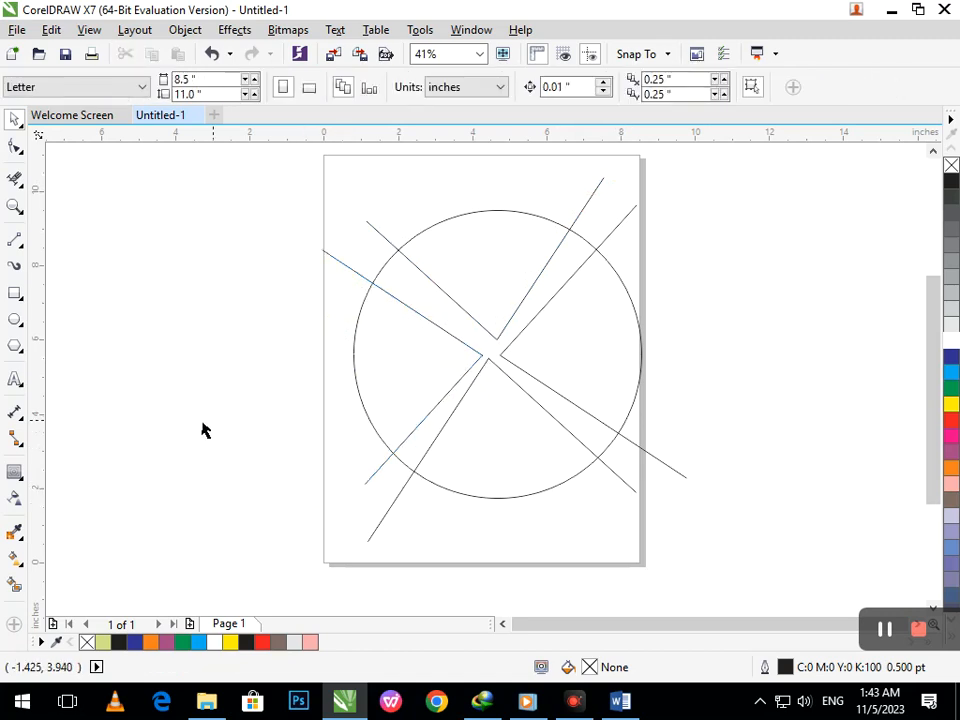
- Smart Fill the four wedges of the circle with light green, and recolor the bottom wedge dark green
click(16, 584)
click(420, 352)
click(497, 255)
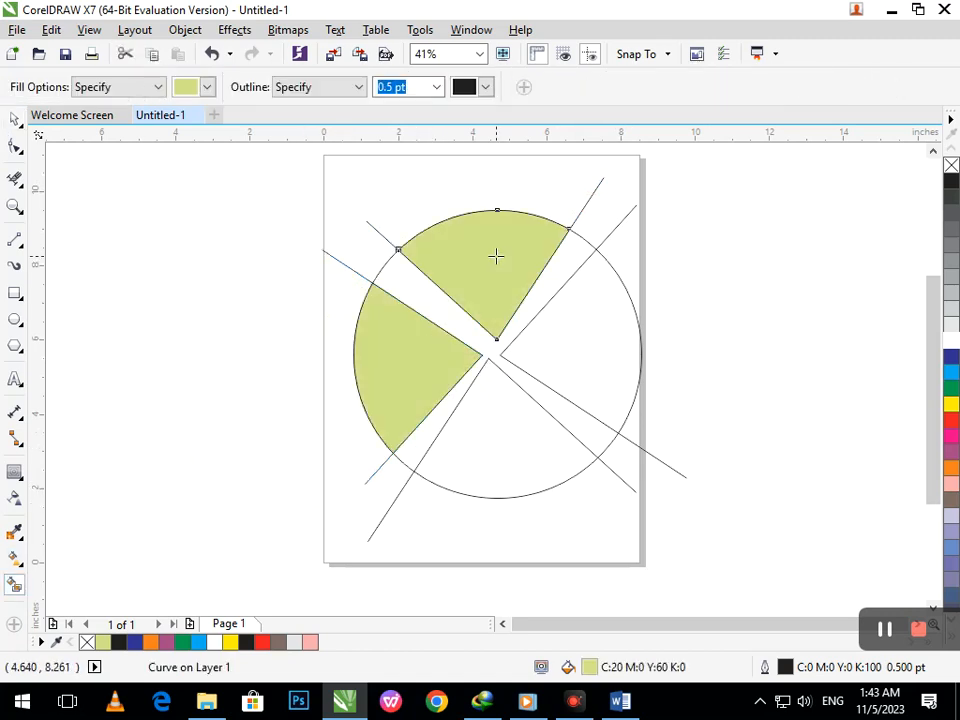
click(576, 326)
click(508, 458)
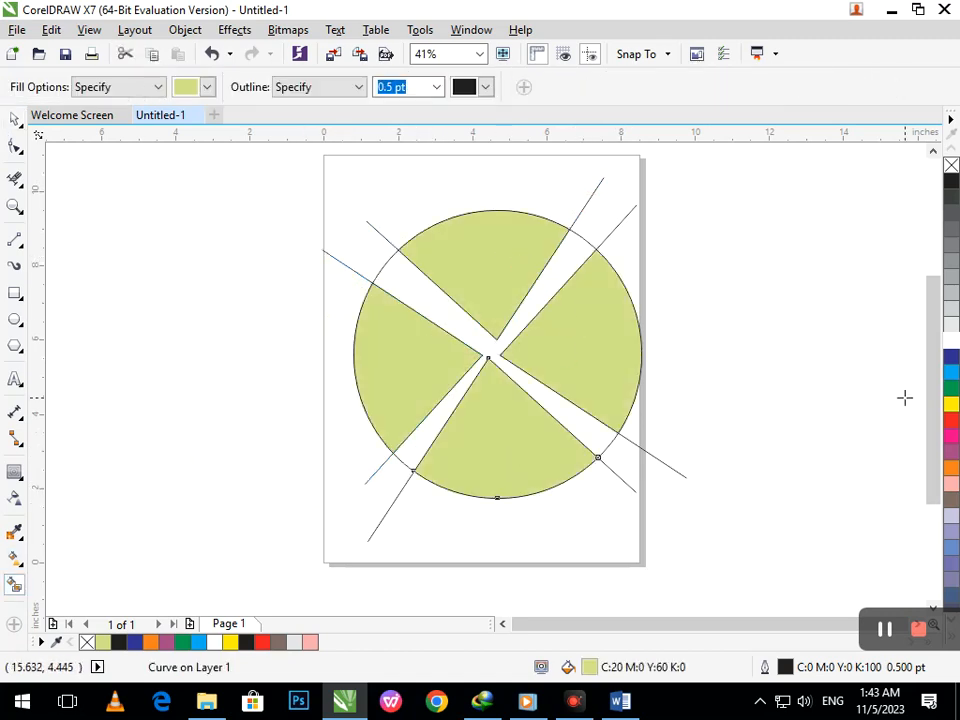
click(951, 387)
click(369, 553)
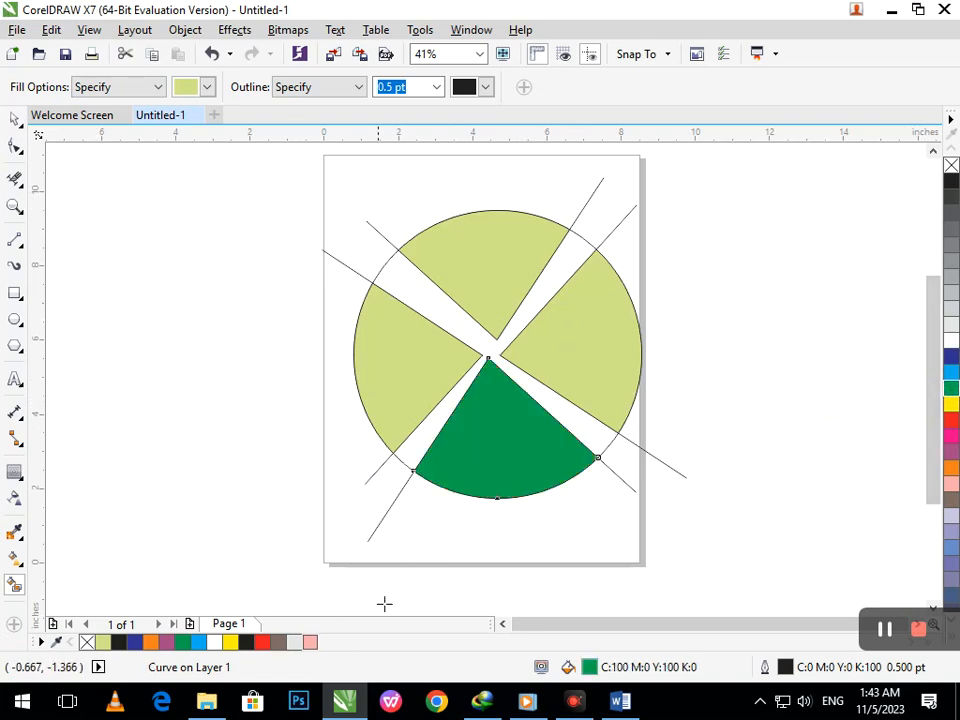
- Try filling the cross-shaped gap between the wedges with dark blue
click(589, 429)
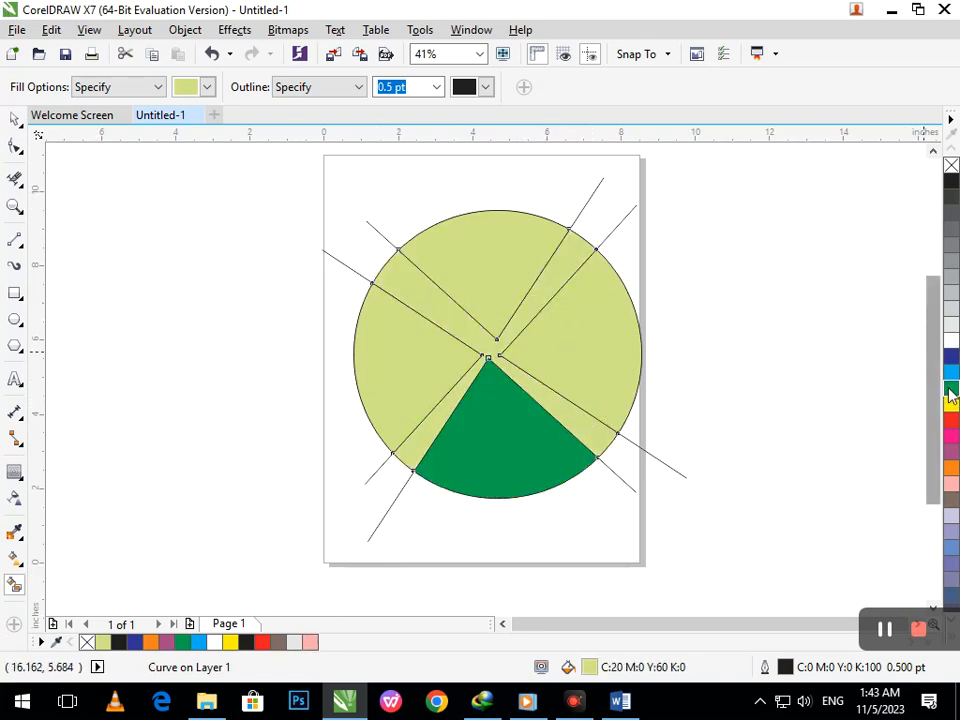
click(951, 356)
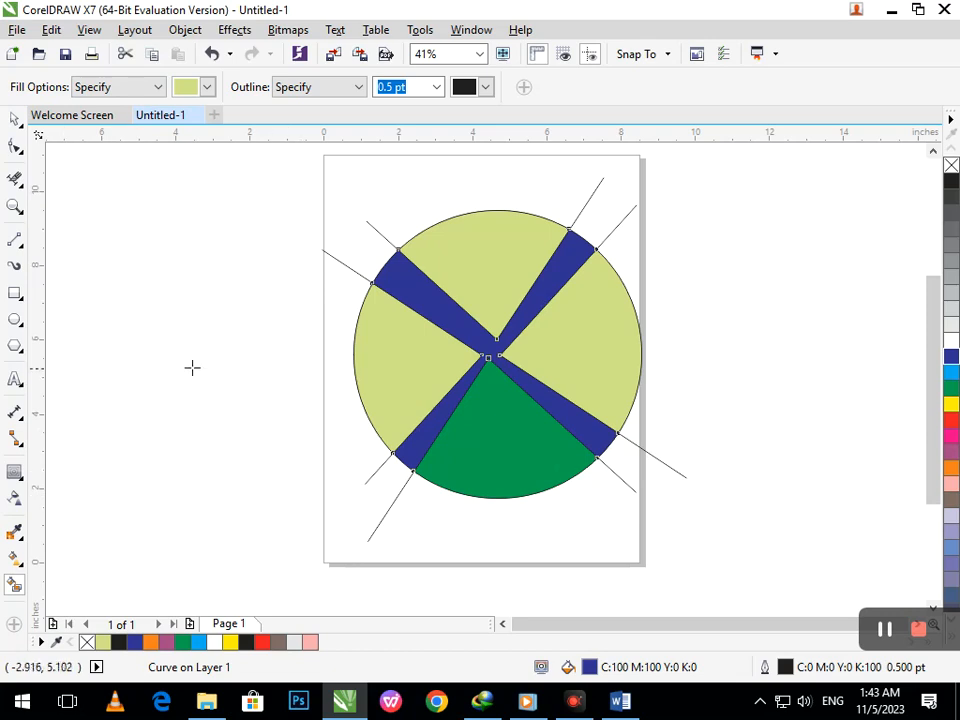
key(ctrl+z)
key(ctrl+z)
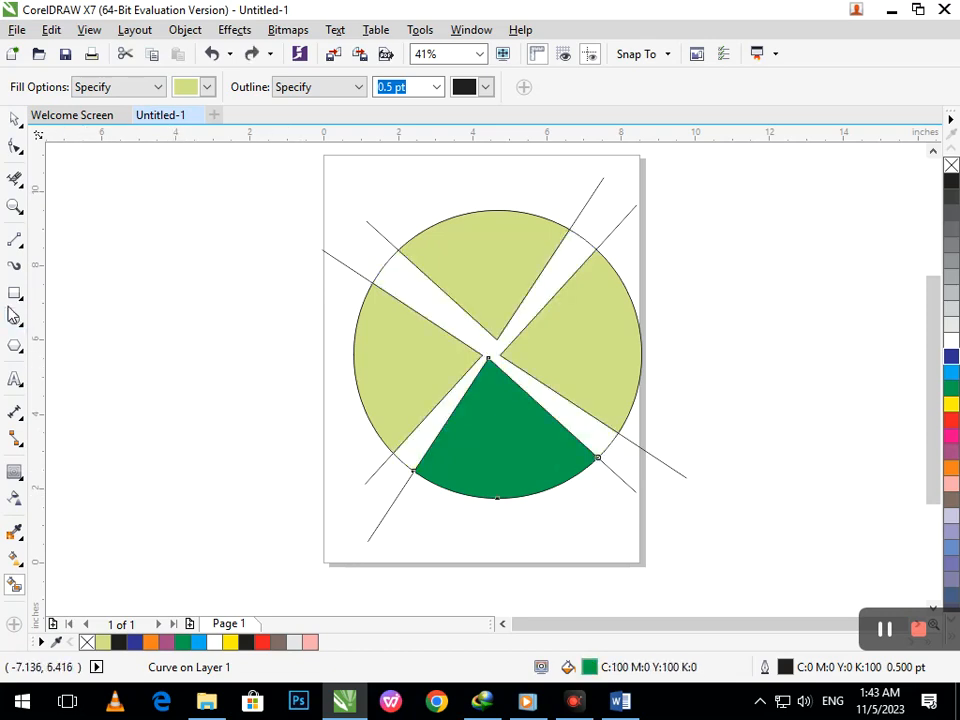
- Add the artistic text "GRAPHIC DESIGNING" on two lines and place it on the dark green wedge at about 40 pt
click(14, 378)
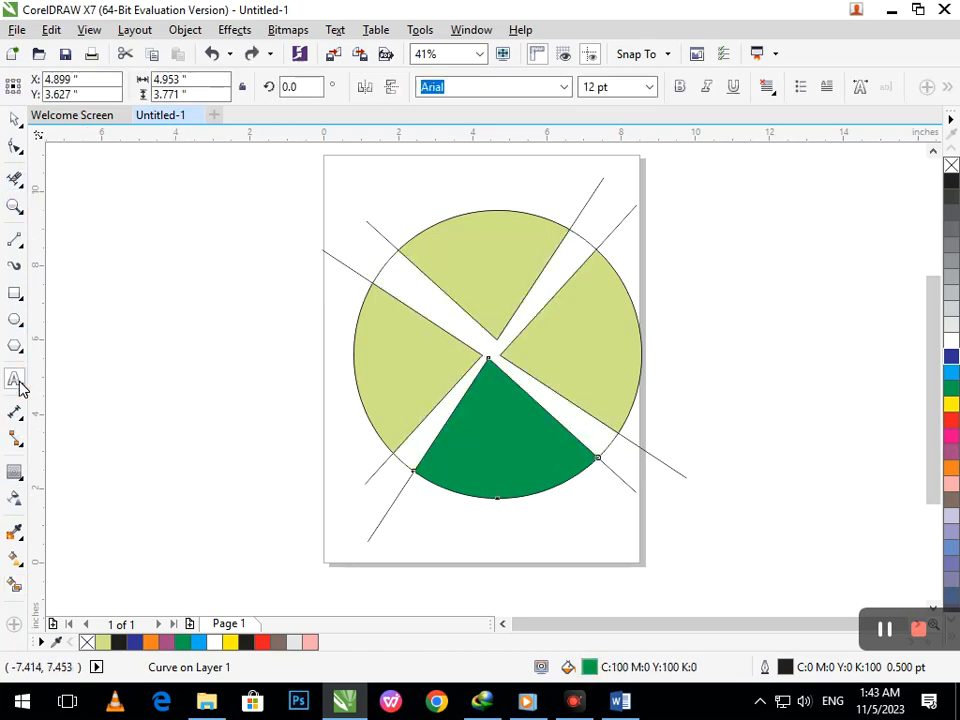
click(92, 284)
text(2)
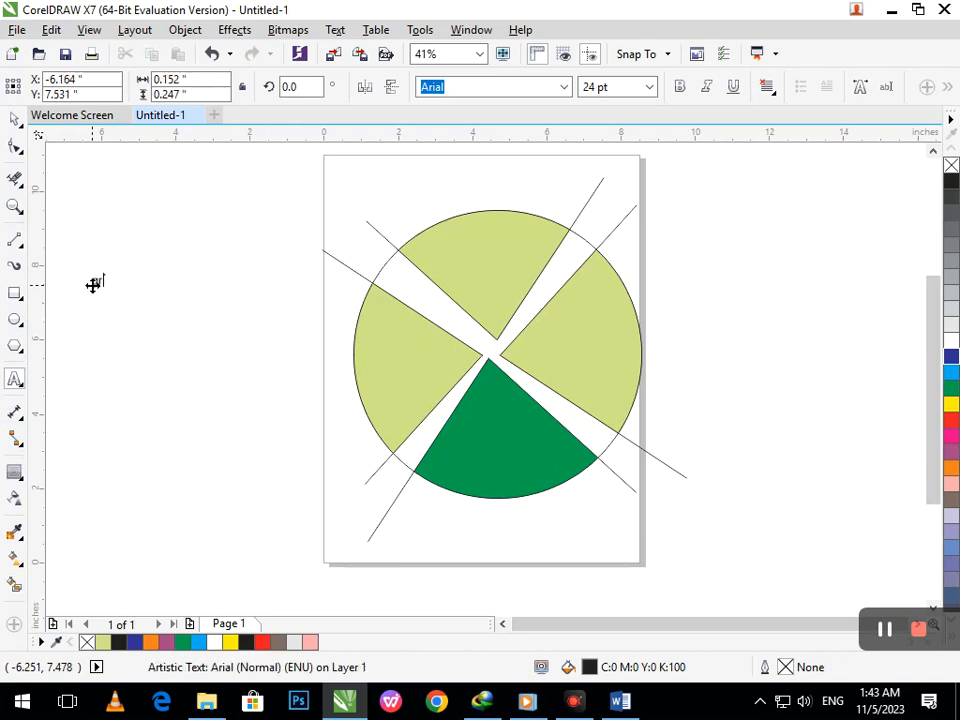
text(RAPHIC)
key(Return)
text(DESIGN)
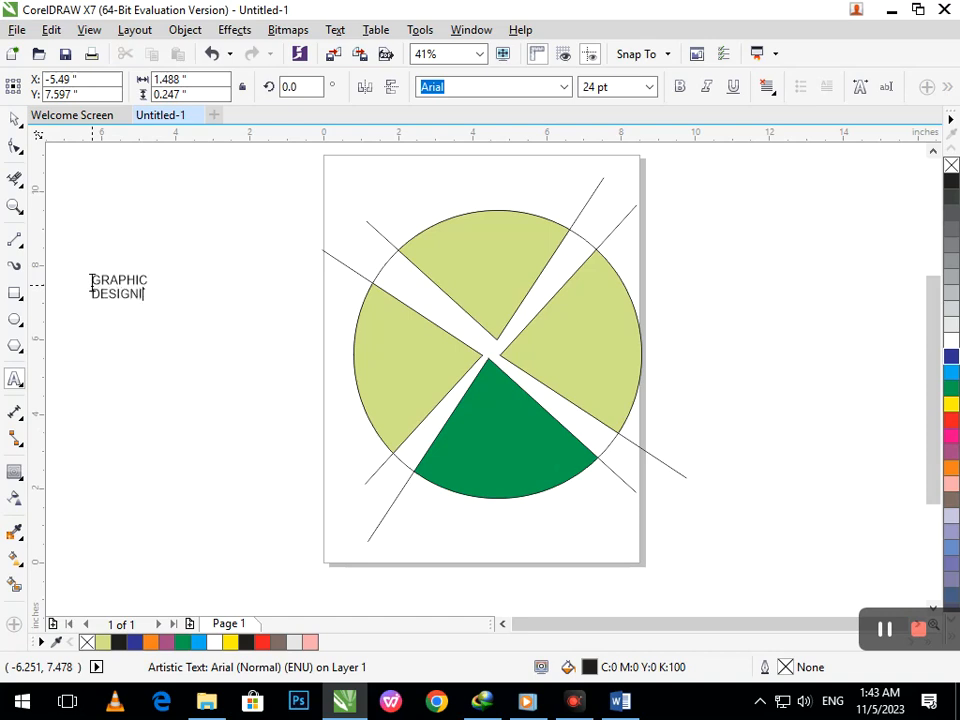
click(14, 122)
drag(142, 287, 481, 474)
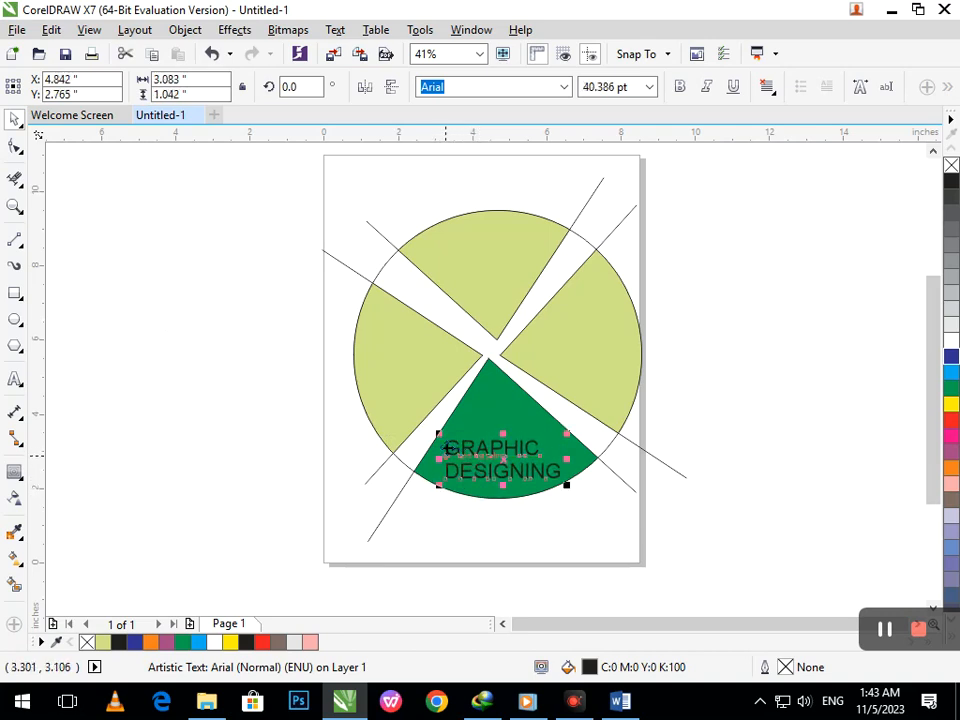
- Indent the word GRAPHIC to centre it over DESIGNING, and widen the text's line spacing
double_click(447, 449)
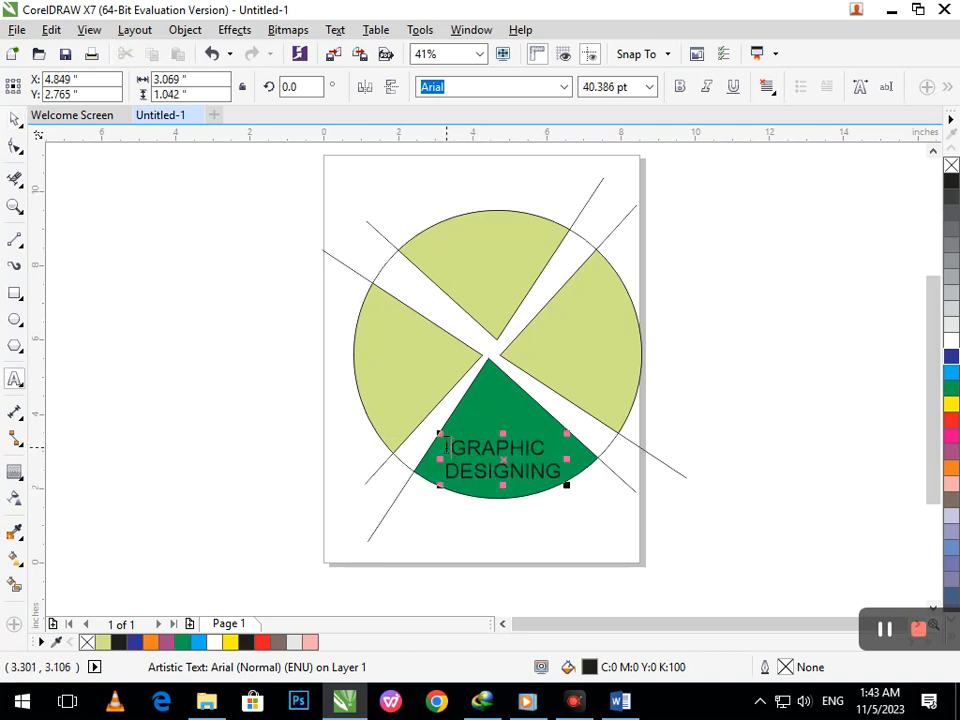
click(15, 148)
mouse_move(444, 488)
mouse_down()
mouse_move(443, 501)
mouse_move(479, 493)
mouse_move(484, 482)
mouse_move(447, 471)
mouse_up()
click(15, 119)
click(148, 317)
- Move the inner tip nodes of the bottom, right and left wedges to even out the gaps at the circle's centre
click(15, 148)
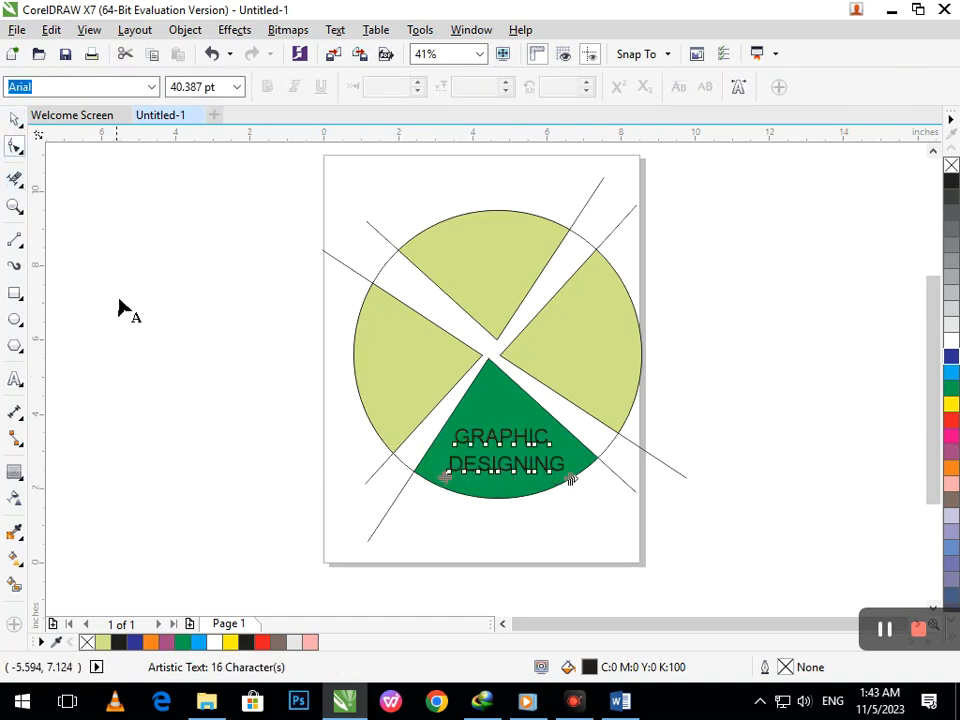
click(485, 348)
click(488, 373)
click(488, 378)
mouse_move(491, 362)
mouse_down()
mouse_move(508, 377)
mouse_move(506, 351)
mouse_move(508, 365)
mouse_up()
click(493, 333)
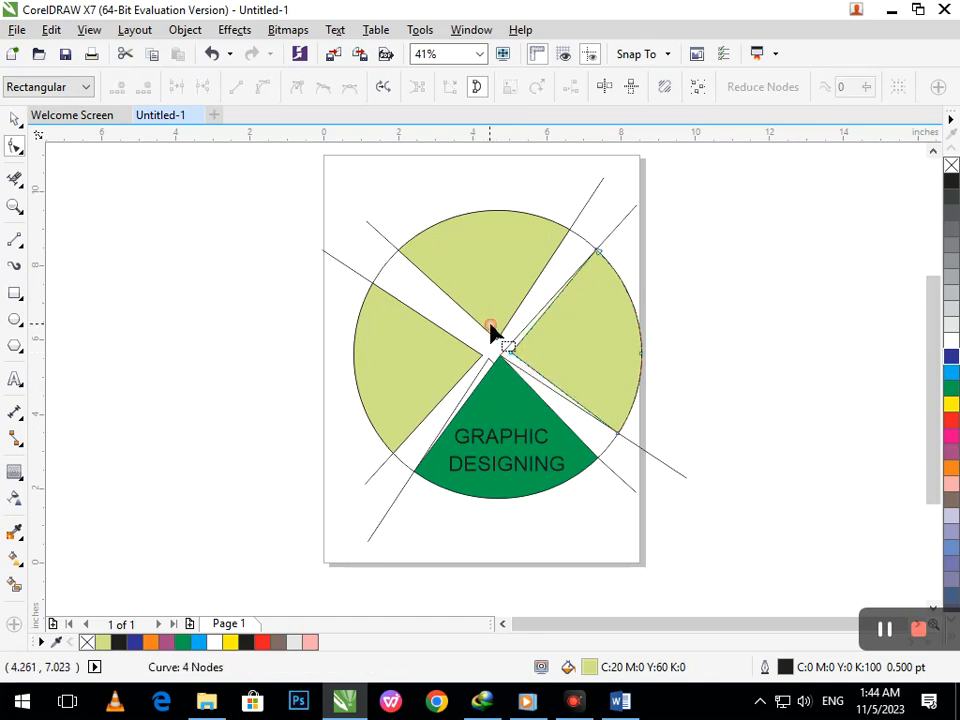
click(496, 343)
click(476, 364)
drag(489, 360, 489, 349)
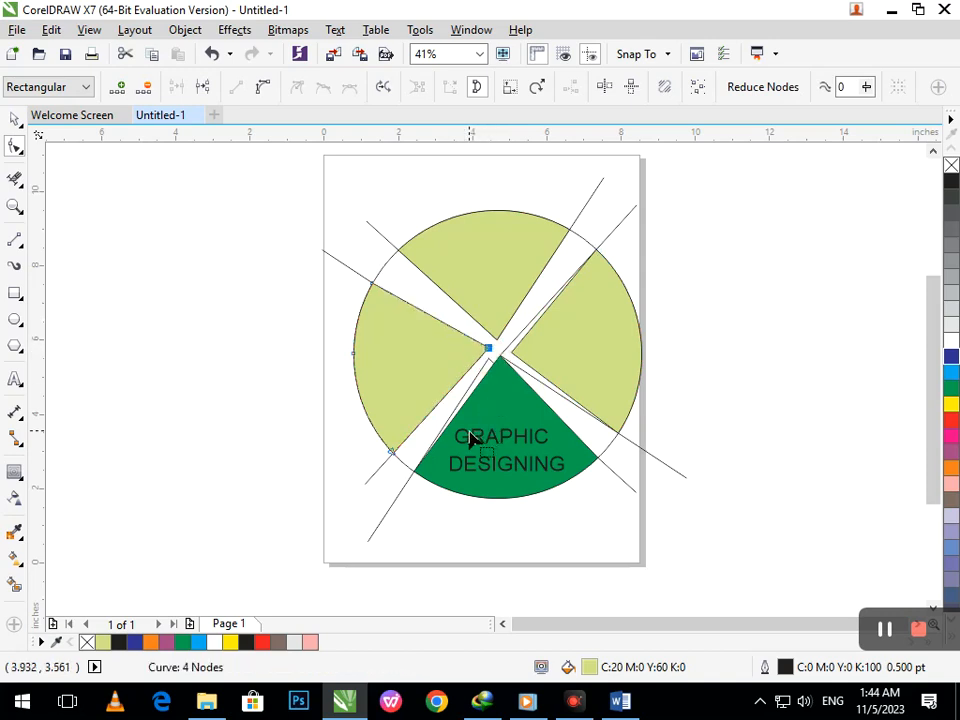
- Delete the line ends outside the circle and the unwanted outline segments between the wedges with Virtual Segment Delete
click(17, 177)
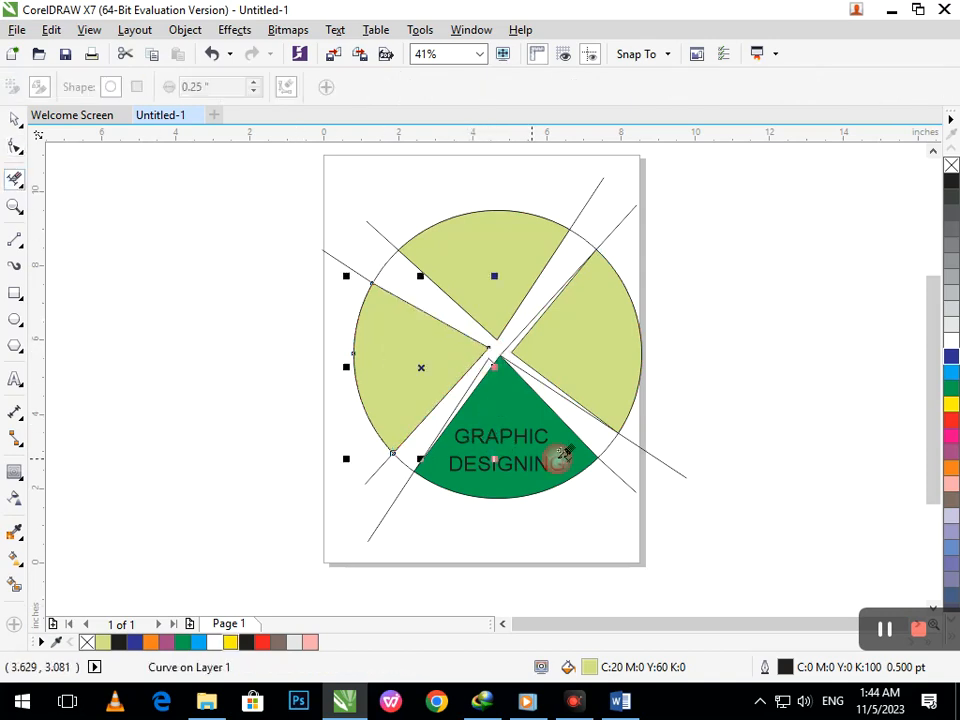
drag(606, 437, 626, 455)
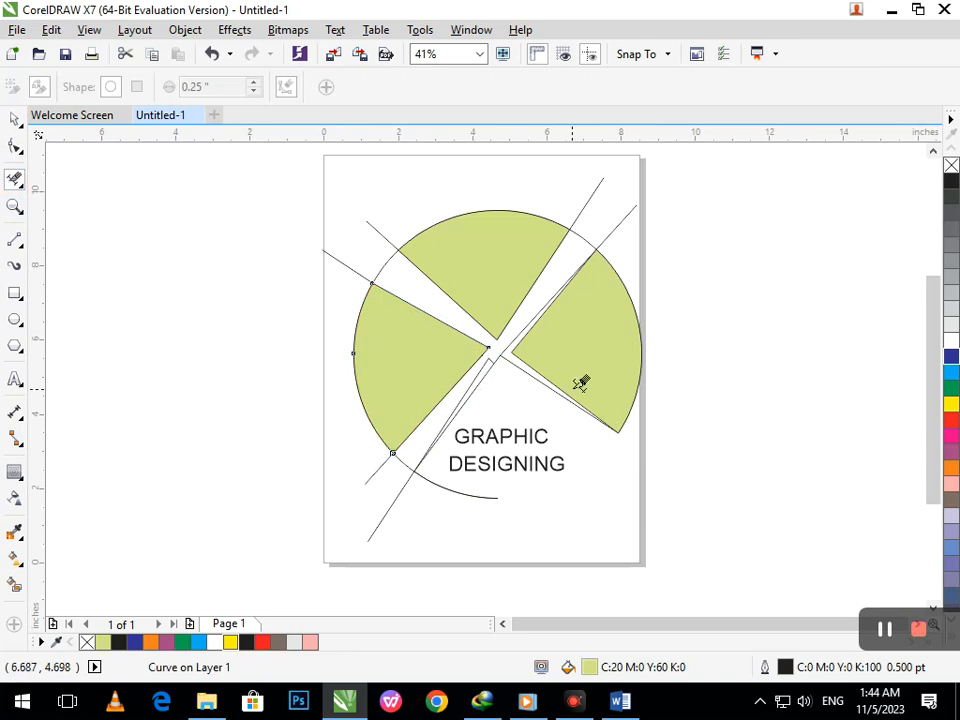
key(ctrl+z)
drag(580, 242, 621, 199)
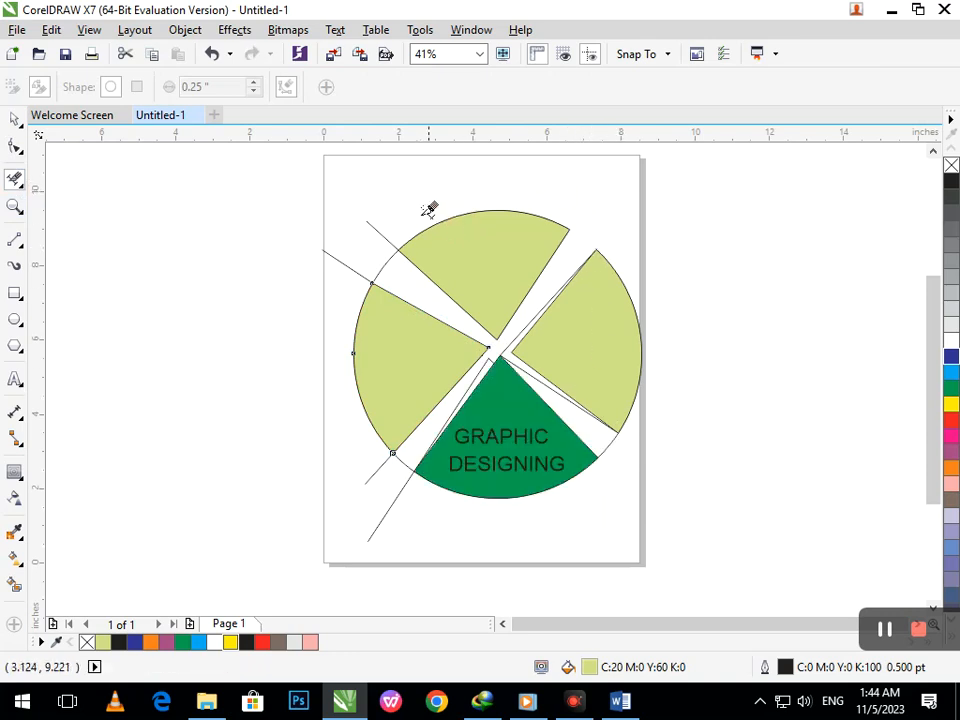
drag(377, 207, 358, 270)
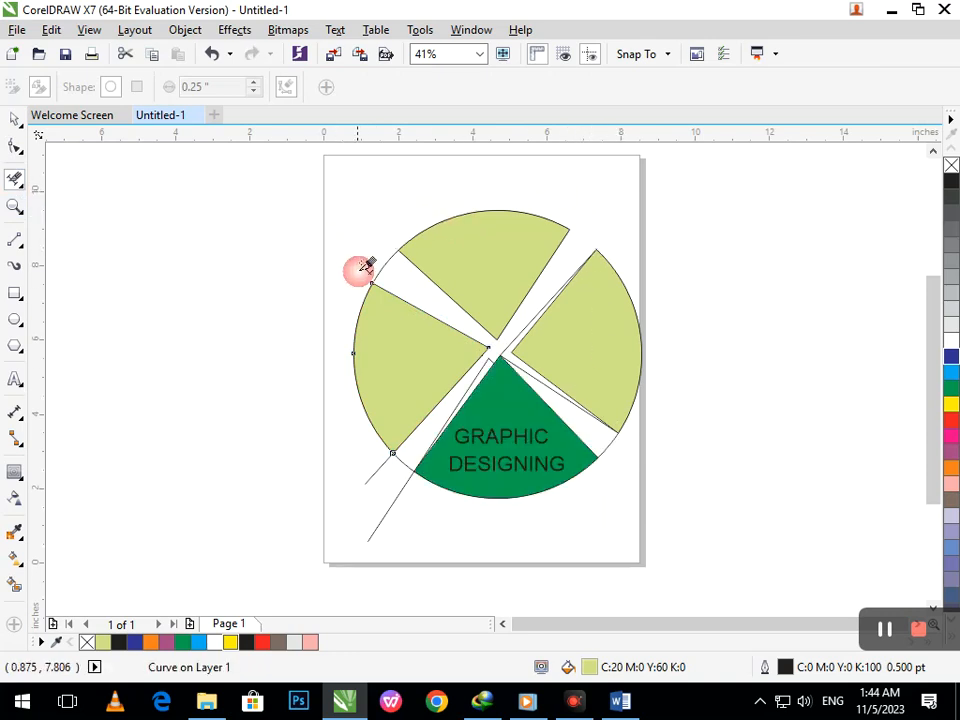
drag(403, 519, 408, 522)
click(392, 467)
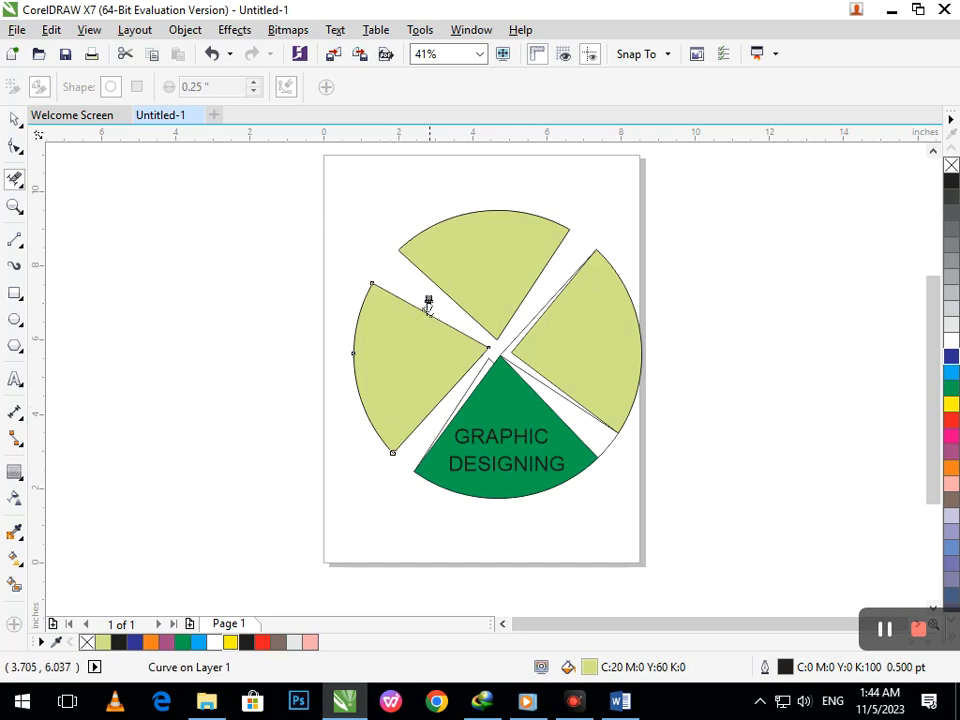
- Delete the leftover construction lines alongside the dark green and right wedges near the centre
scroll(481, 354, up, 3)
click(505, 392)
drag(538, 386, 514, 403)
drag(588, 330, 663, 404)
scroll(563, 353, down, 3)
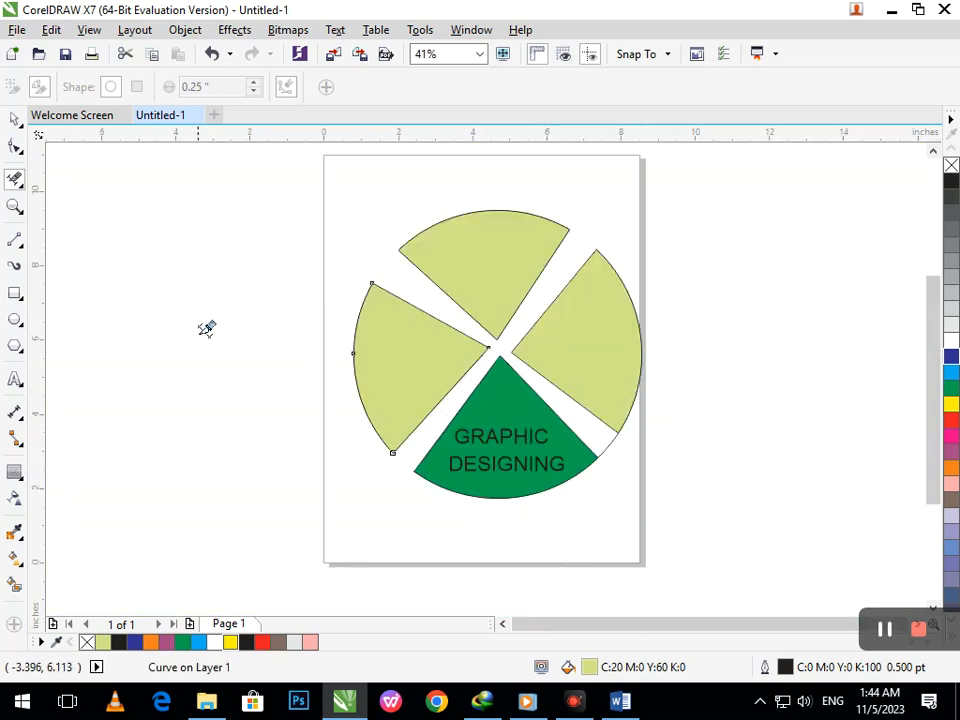
- Try making a series of progressively narrower copies of the left wedge
click(13, 120)
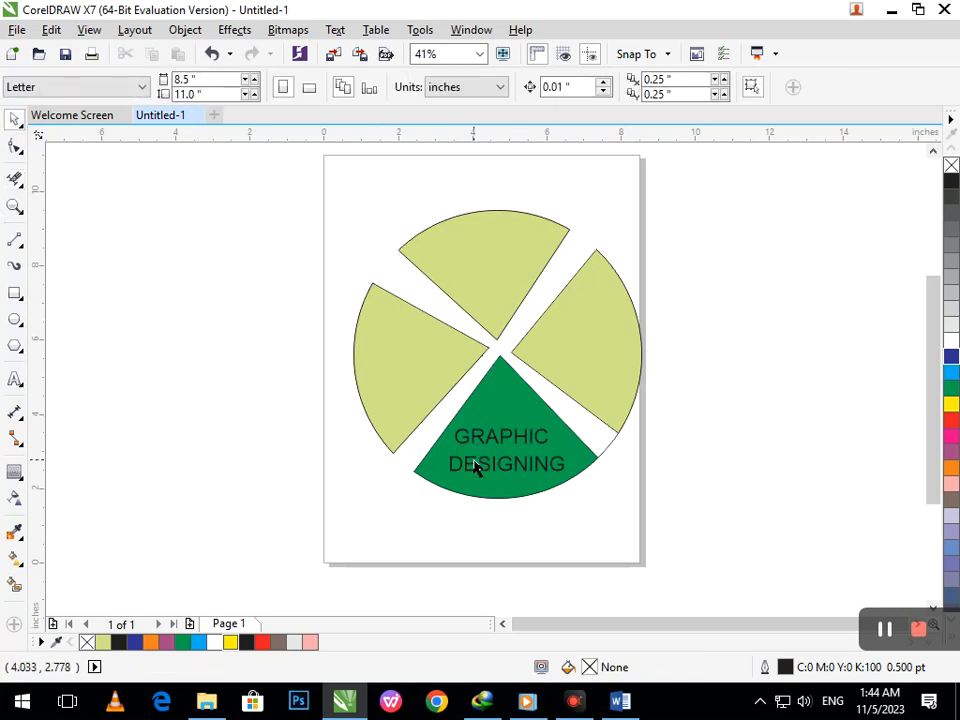
click(490, 353)
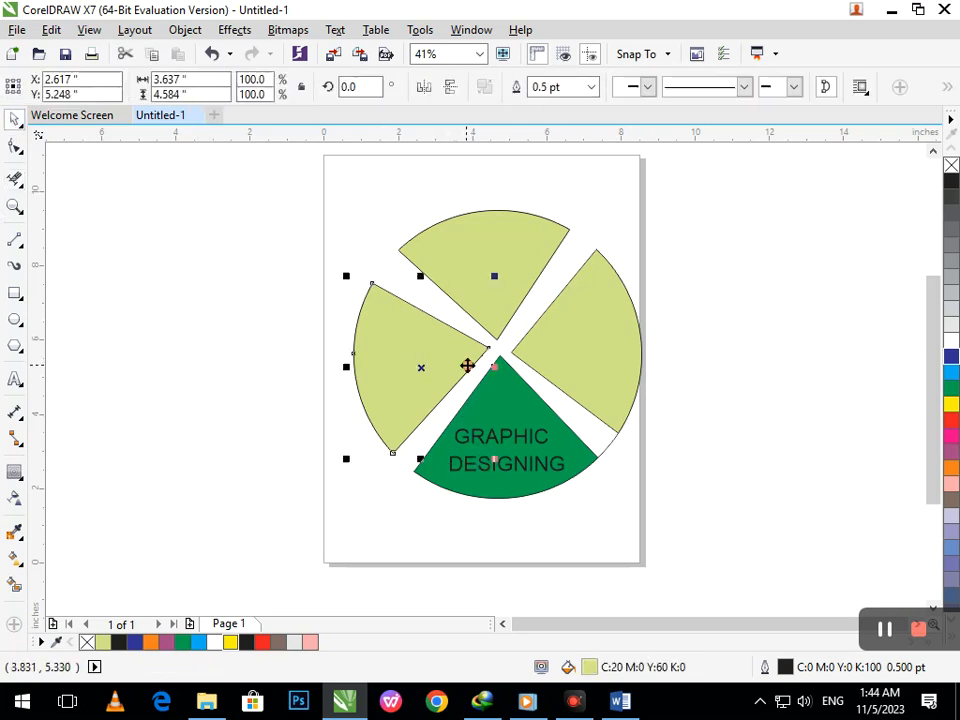
drag(490, 367, 471, 368)
key(ctrl+r)
key(ctrl+r)
key(ctrl+r)
key(ctrl+r)
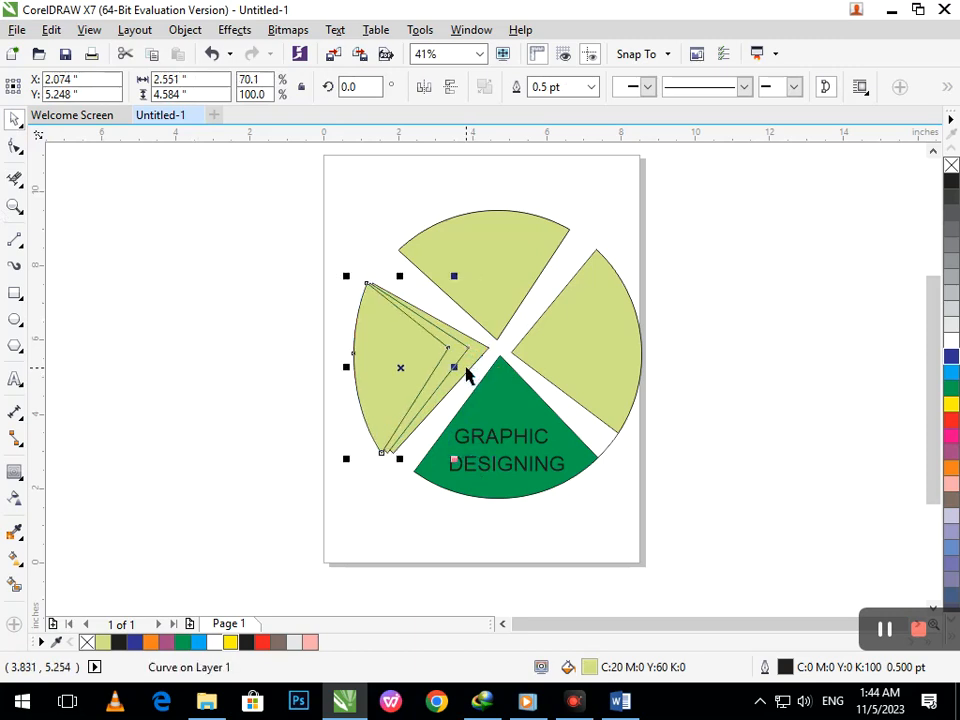
key(ctrl+r)
key(ctrl+z)
key(ctrl+z)
key(ctrl+z)
key(ctrl+z)
key(ctrl+z)
key(ctrl+z)
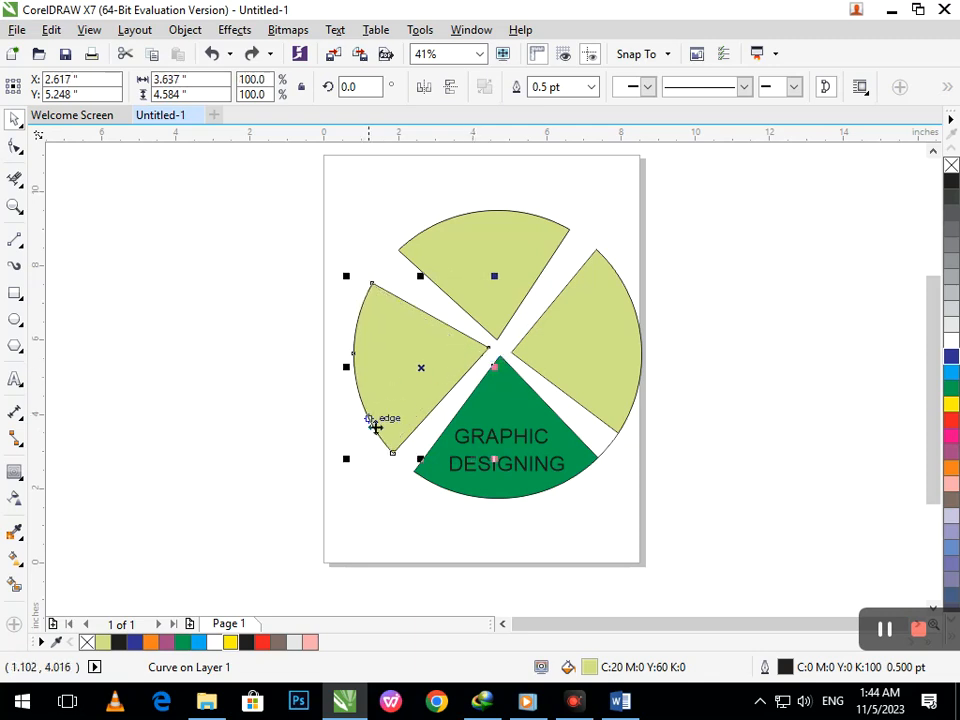
- Duplicate the left wedge four times, each copy shifted about 0.63 inches further left
drag(435, 386, 401, 397)
key(ctrl+r)
key(ctrl+r)
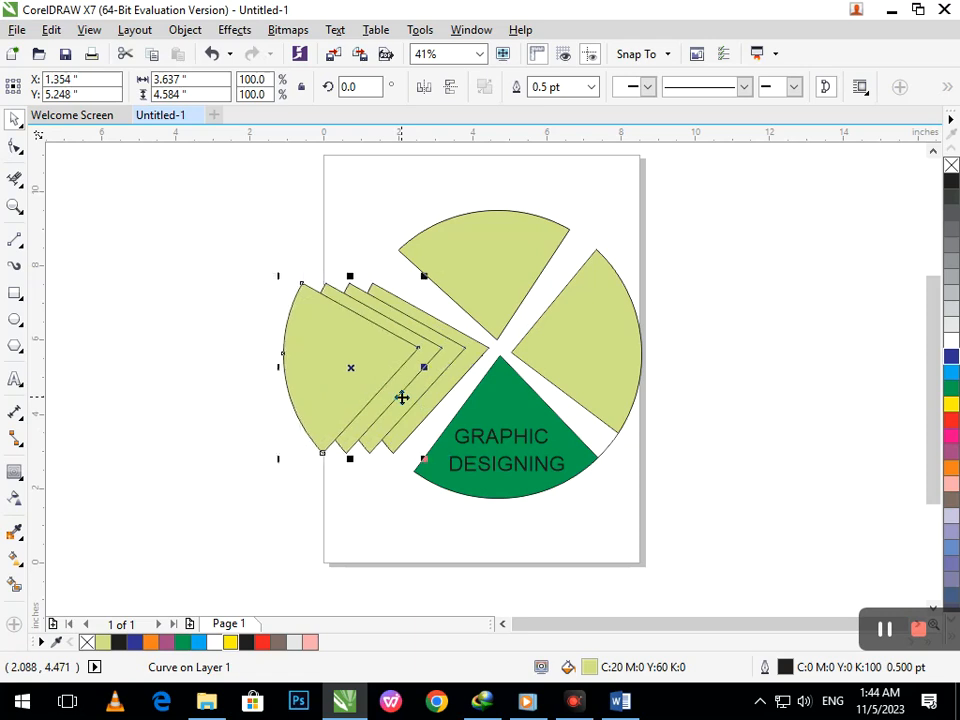
key(ctrl+r)
- Delete the parts of the copied wedges that extend outside the original left wedge with Virtual Segment Delete
click(13, 180)
drag(309, 238, 352, 522)
drag(229, 222, 364, 461)
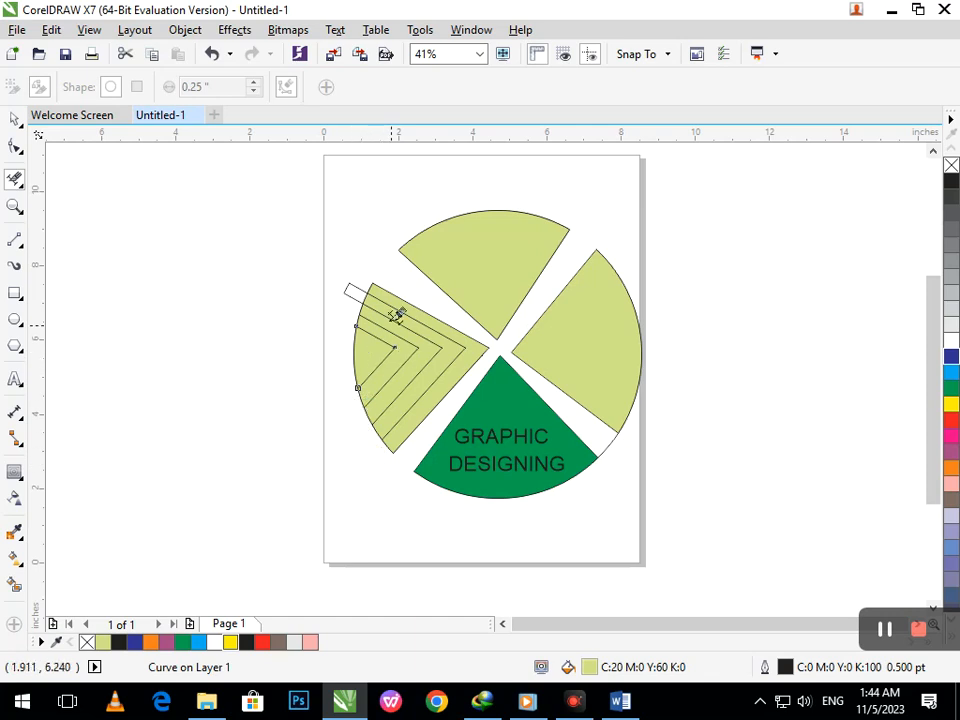
drag(360, 272, 352, 342)
drag(347, 280, 330, 355)
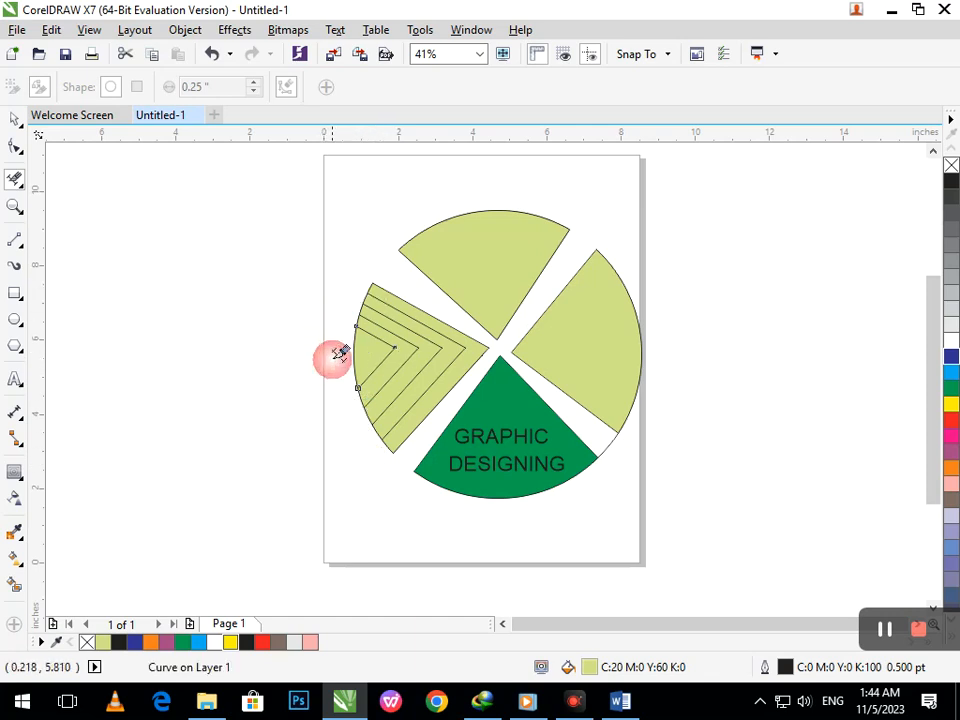
- Smart Fill the band nearest the centre in the left wedge and color it red
click(15, 587)
click(399, 424)
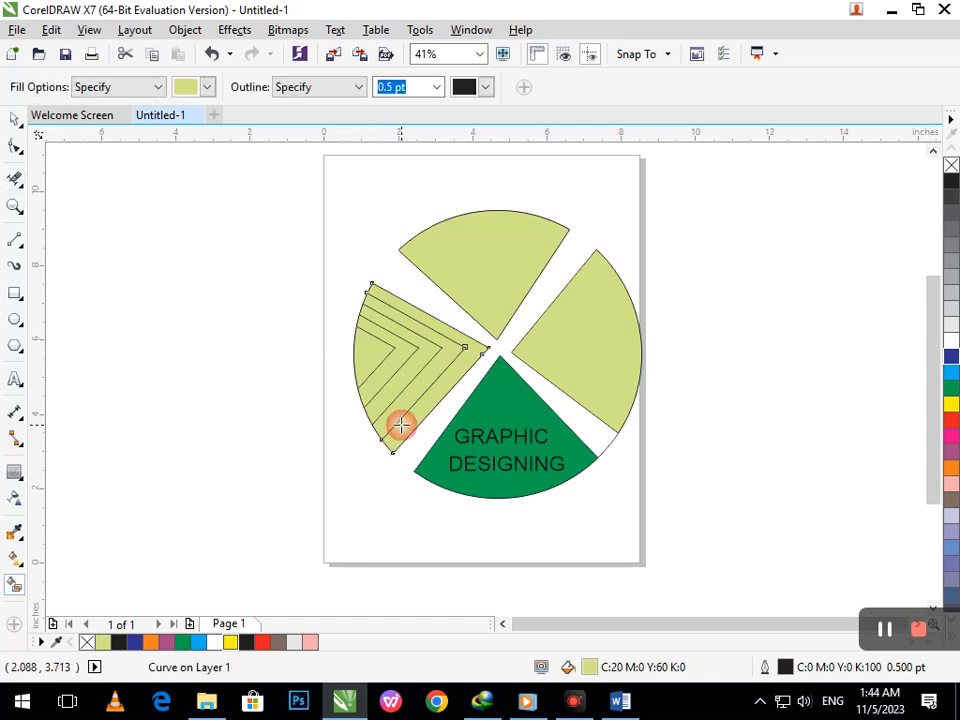
click(950, 423)
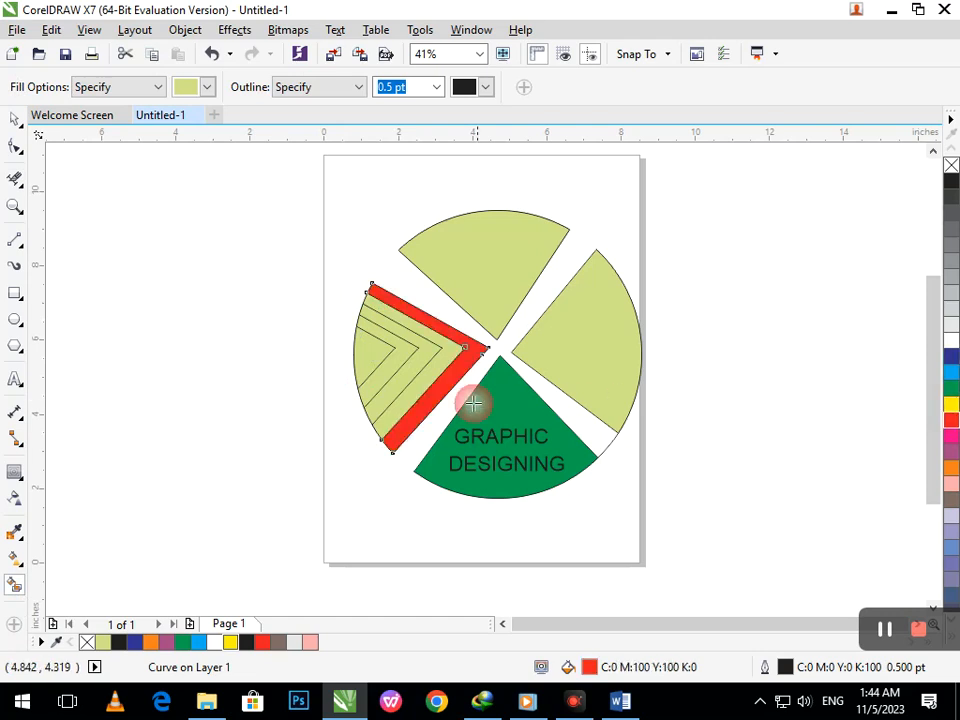
- Color the left wedge's remaining bands, from the centre outward, cyan blue, green, orange and dark blue
click(406, 388)
click(949, 374)
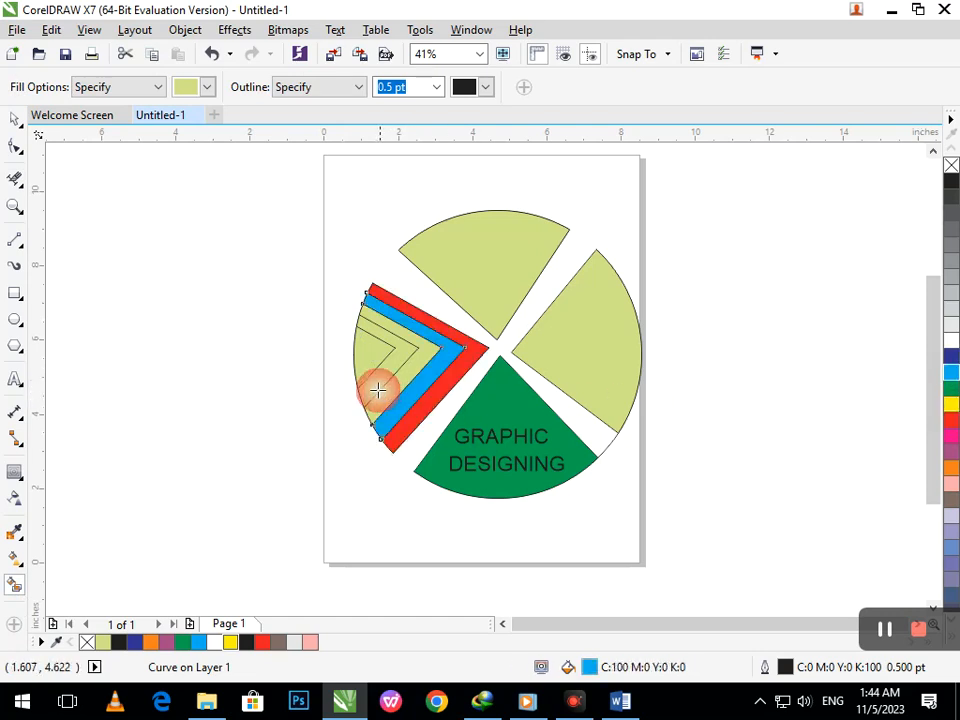
click(398, 382)
click(951, 388)
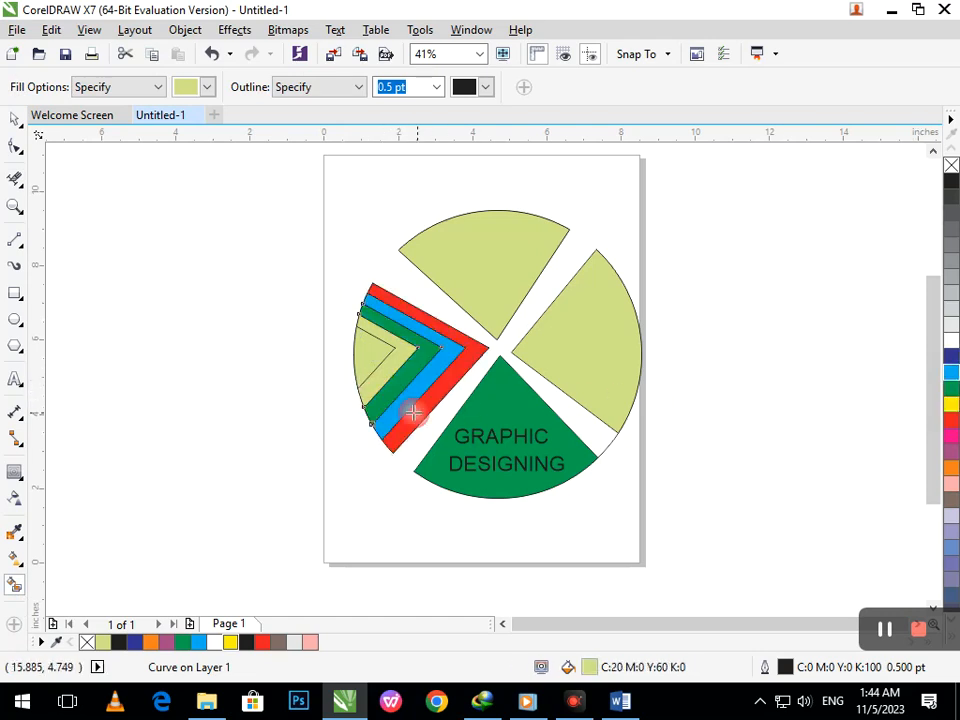
click(382, 378)
click(951, 467)
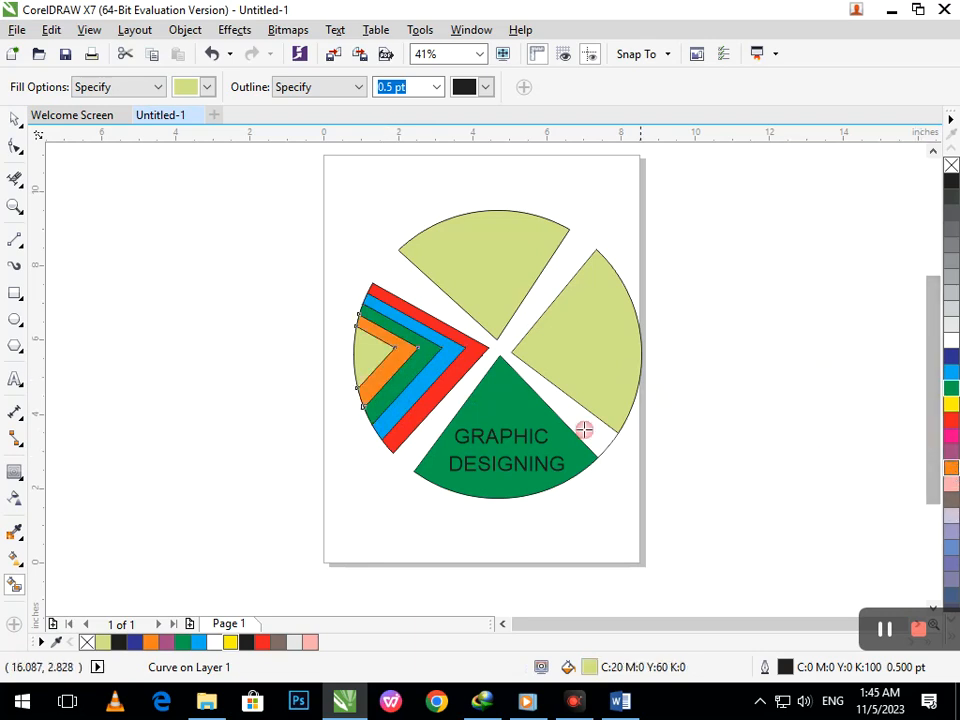
click(383, 362)
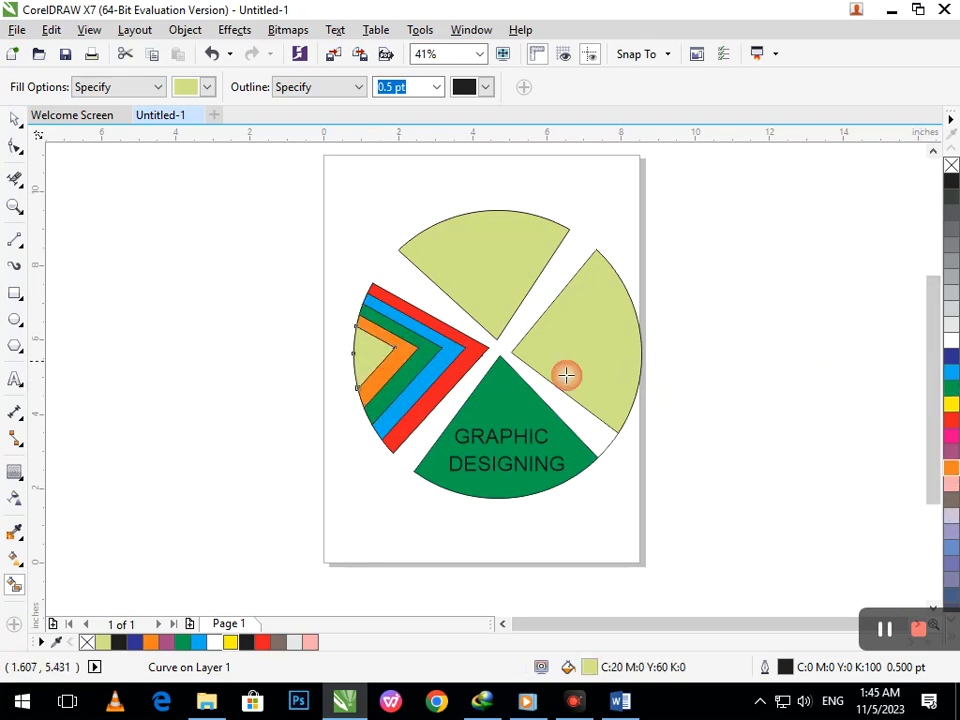
click(949, 361)
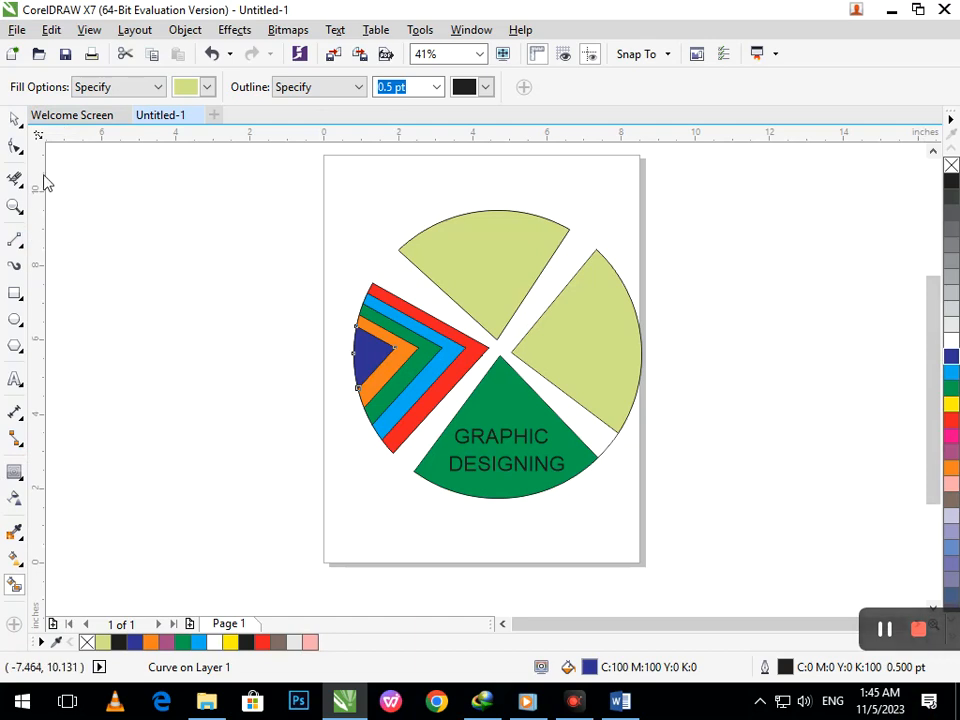
- Rotate a copy of the banded left wedge 90 degrees clockwise onto the upper wedge
click(16, 119)
drag(323, 270, 496, 470)
click(395, 360)
drag(420, 370, 497, 353)
drag(350, 462, 348, 192)
- Group the colored bands covering the upper wedge
key(ctrl+r)
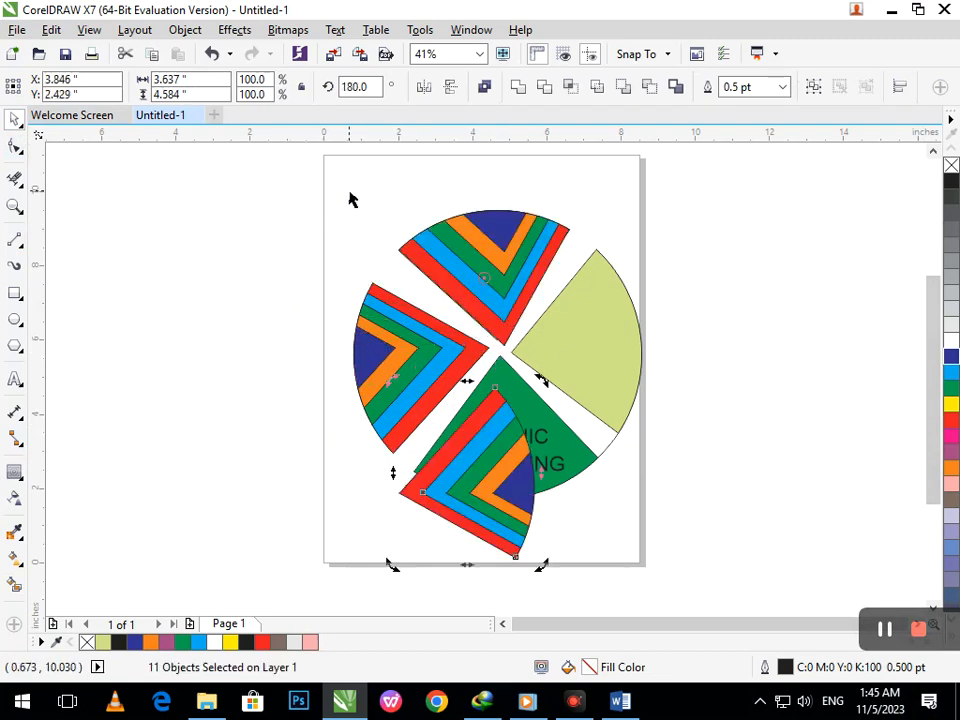
key(ctrl+z)
key(ctrl+g)
key(ctrl+d)
key(ctrl+z)
ctrl+click(496, 282)
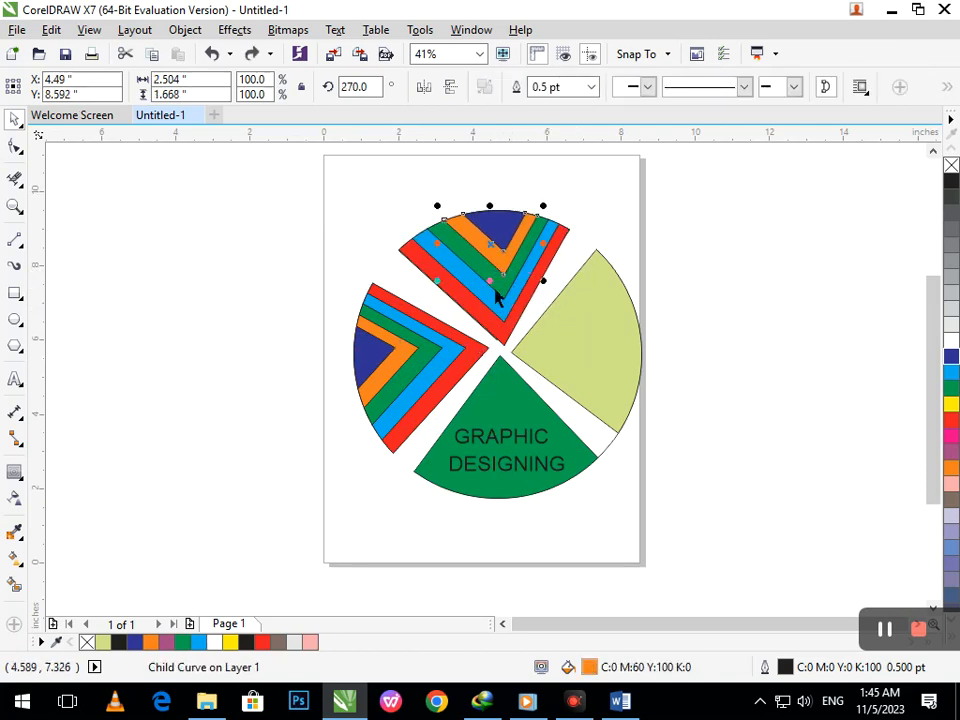
click(498, 328)
- Try rotating the grouped upper bands 90 degrees clockwise about the wedge's lower tip
click(484, 311)
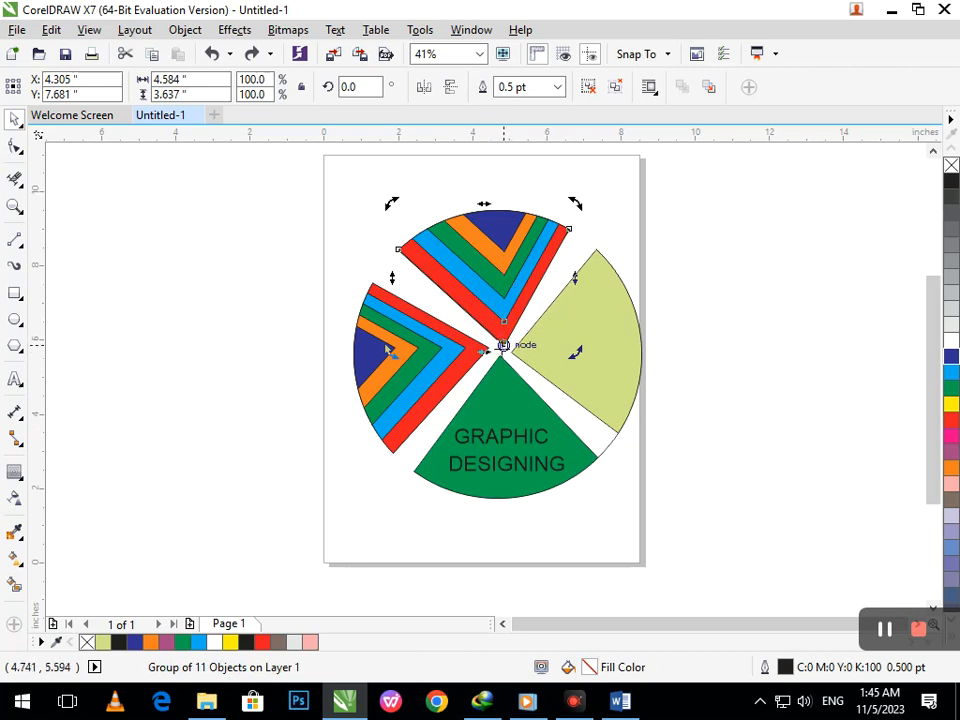
drag(503, 347, 504, 346)
drag(574, 205, 632, 405)
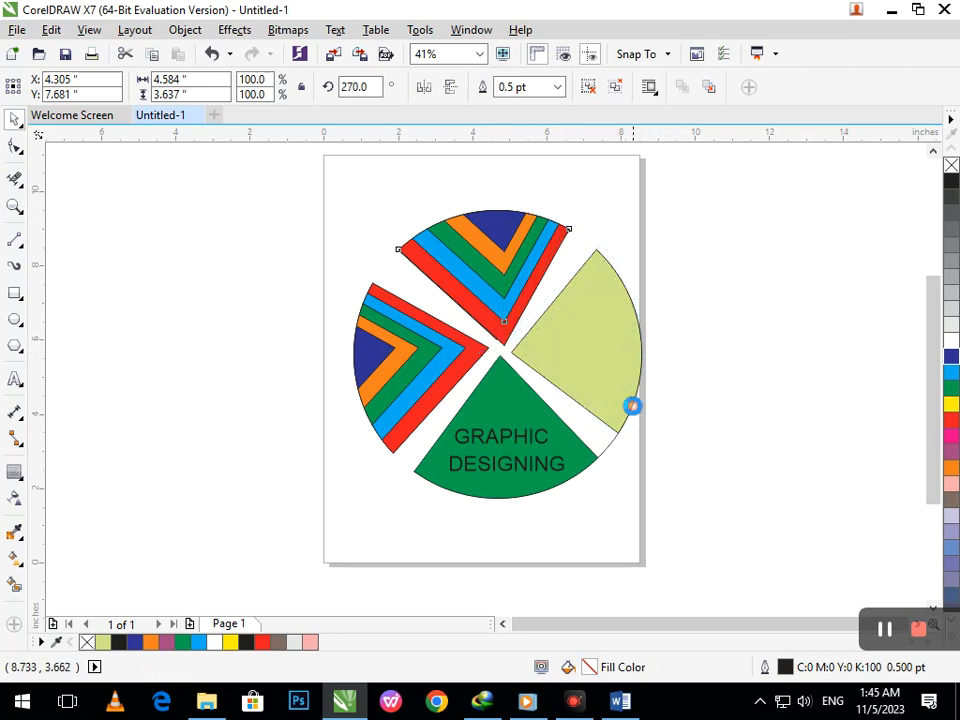
key(ctrl+z)
- Rotate a copy of the upper band group clockwise about the centre point between the four wedges onto the right wedge
click(502, 348)
key(F2)
drag(452, 316, 588, 414)
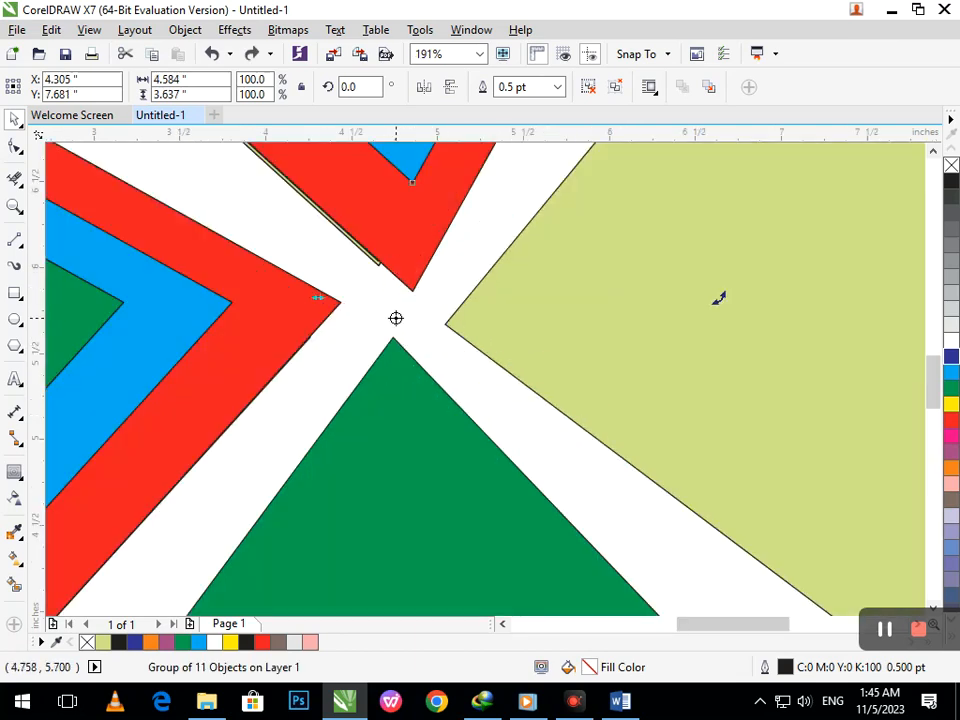
key(F2)
right_click(539, 362)
drag(578, 203, 642, 452)
click(647, 506)
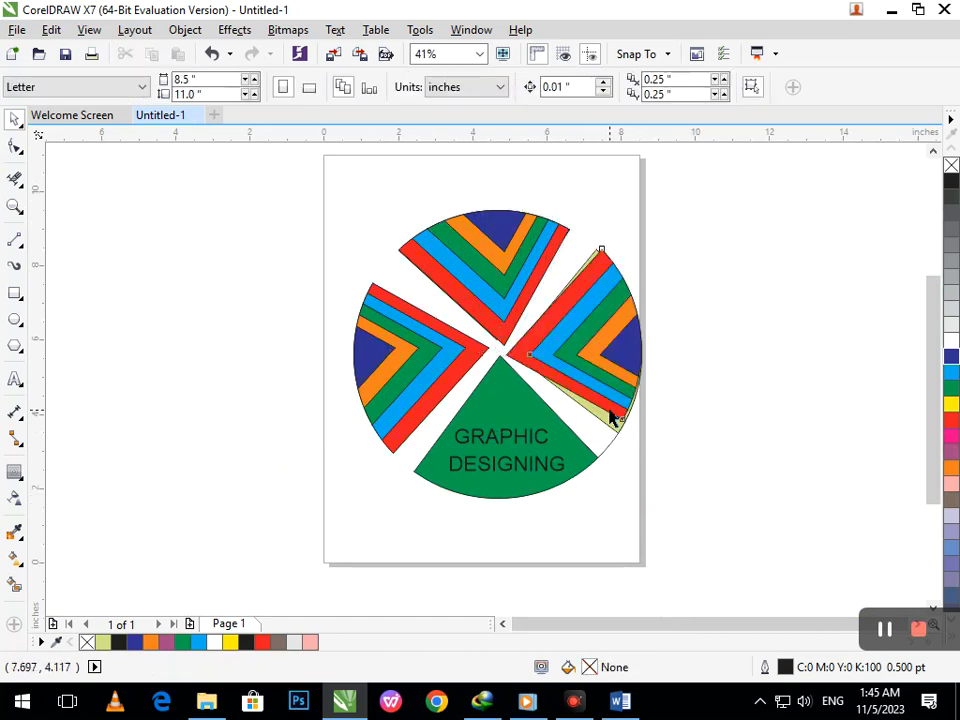
- Delete the plain light-green wedge behind the right band group and fine-tune the group's rotation
click(613, 418)
click(611, 401)
mouse_move(651, 439)
mouse_down()
mouse_move(643, 447)
mouse_move(645, 439)
mouse_up()
click(647, 401)
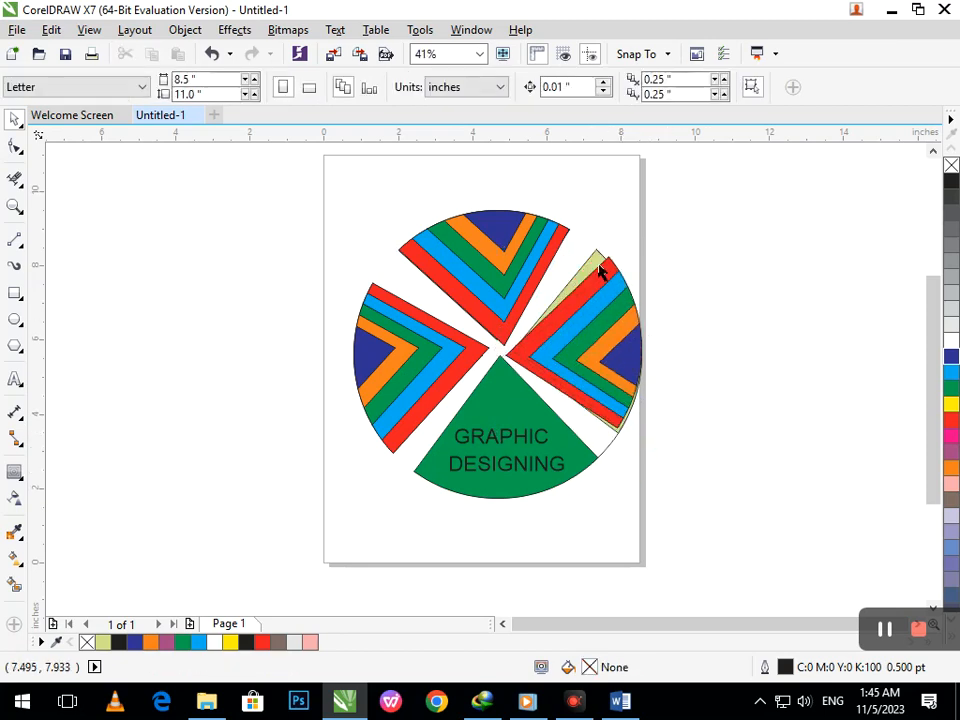
click(601, 272)
key(Delete)
click(602, 255)
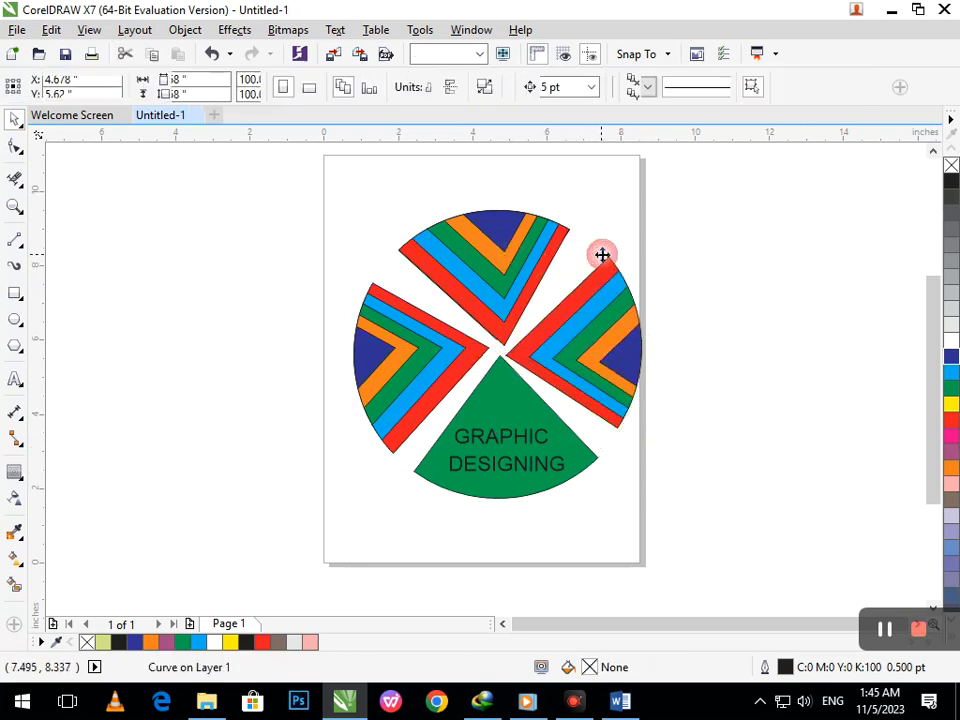
click(600, 336)
drag(643, 447, 665, 436)
click(660, 463)
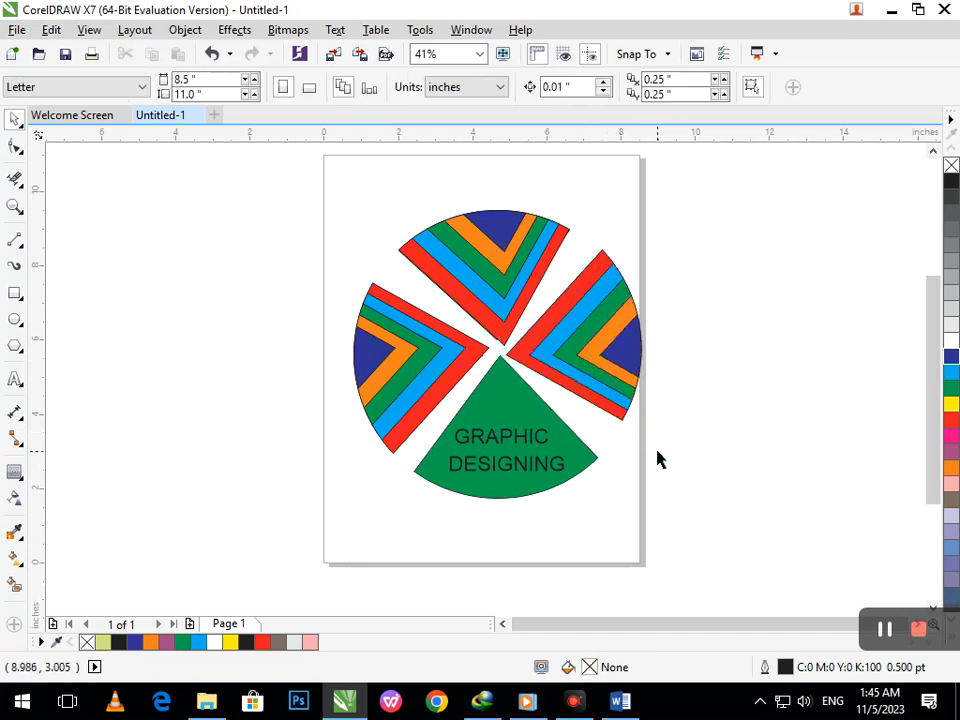
- Move the GRAPHIC DESIGNING text off the page and draw an ellipse about 5.15 by 3.05 inches over the green wedge
click(534, 478)
drag(531, 479, 537, 475)
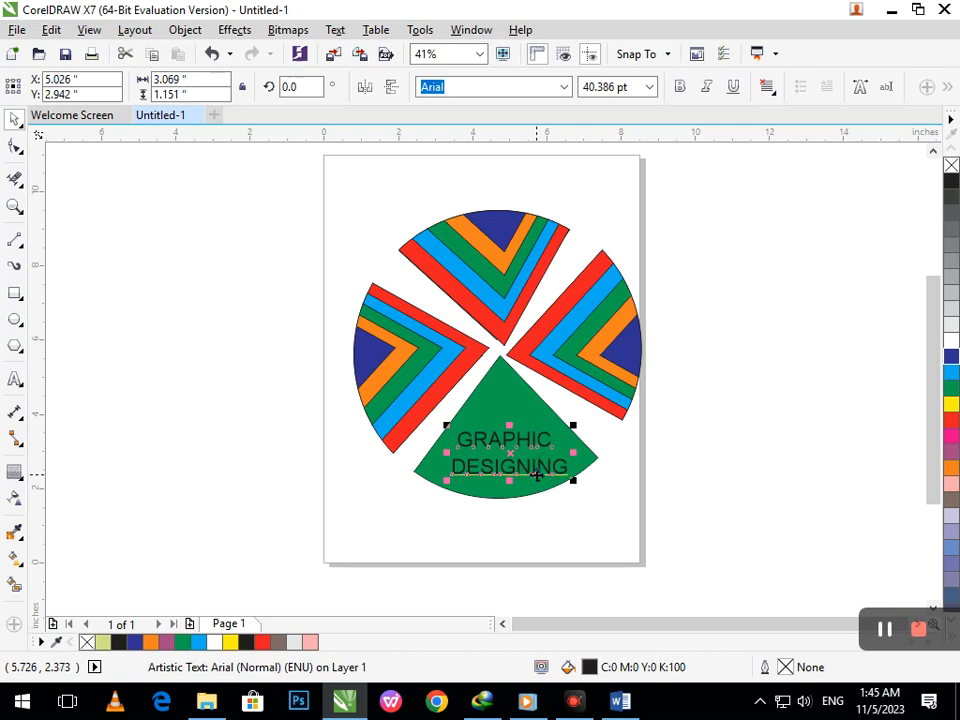
drag(536, 476, 810, 362)
click(14, 318)
drag(398, 336, 589, 448)
- Add an overlapping, vertically offset copy of the ellipse and move the GRAPHIC DESIGNING text back onto the green wedge
click(14, 118)
key(Escape)
drag(422, 439, 443, 416)
click(371, 482)
click(287, 499)
drag(783, 375, 490, 479)
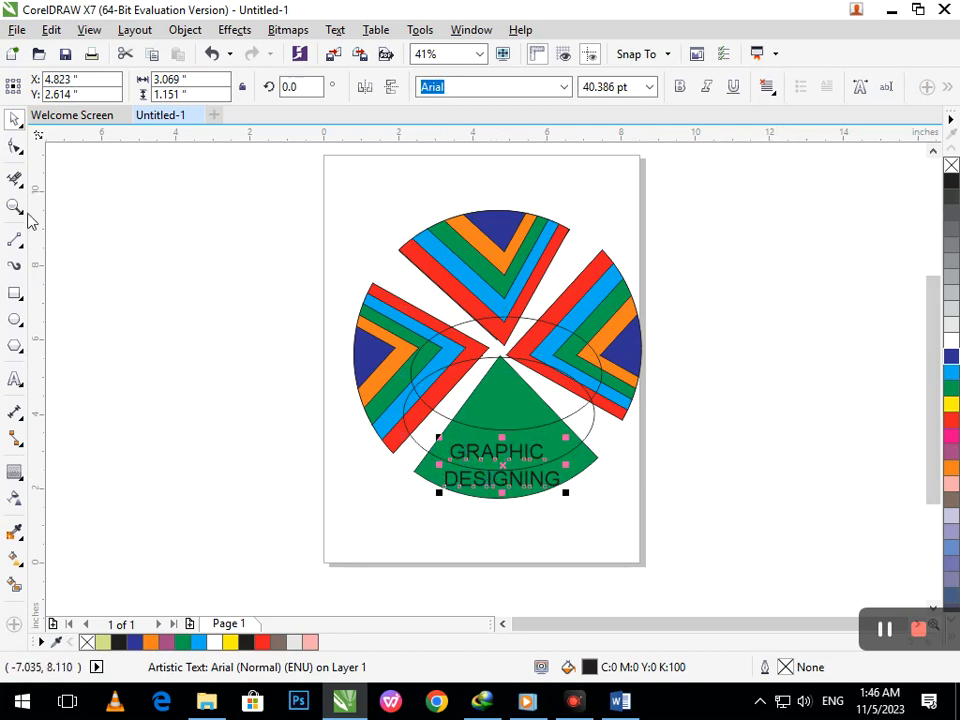
- Try converting the GRAPHIC DESIGNING text to curves for node editing
click(15, 146)
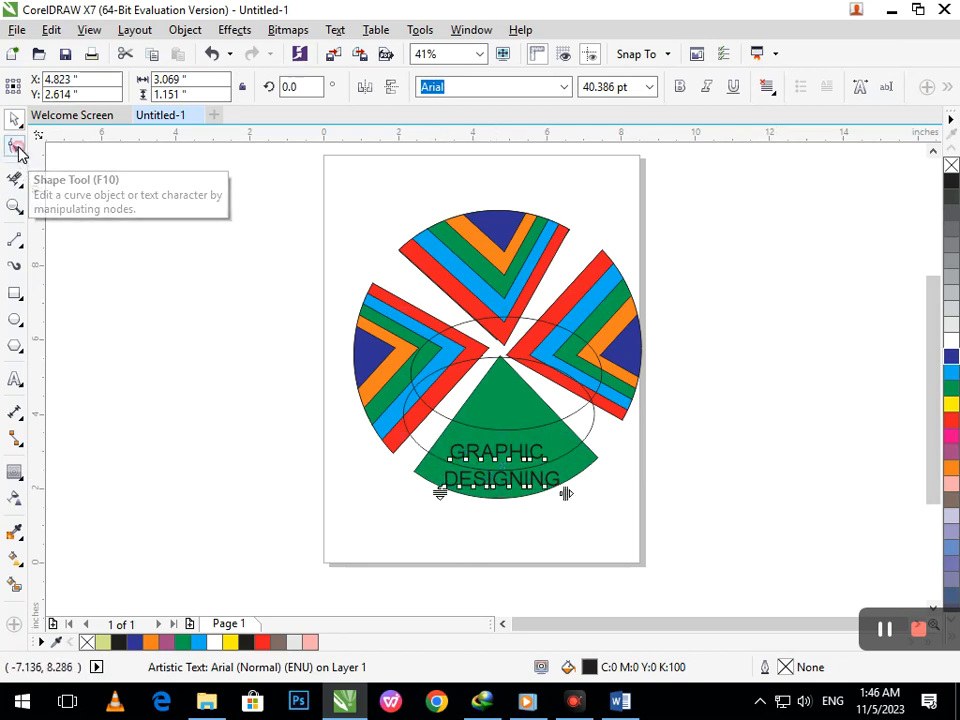
click(505, 496)
drag(501, 503, 498, 497)
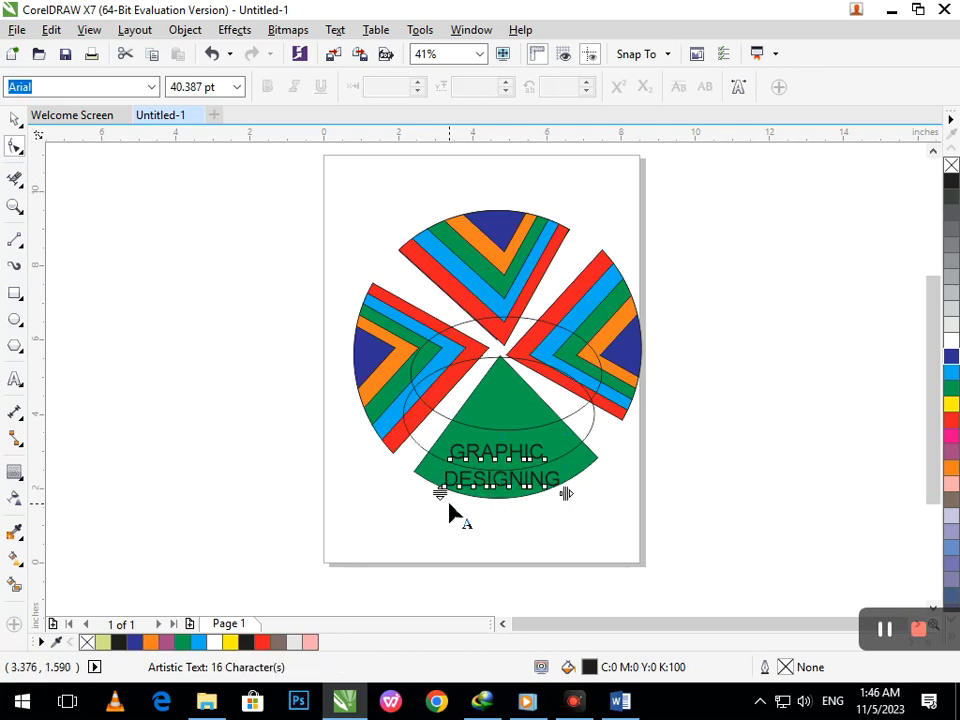
key(ctrl+q)
click(505, 512)
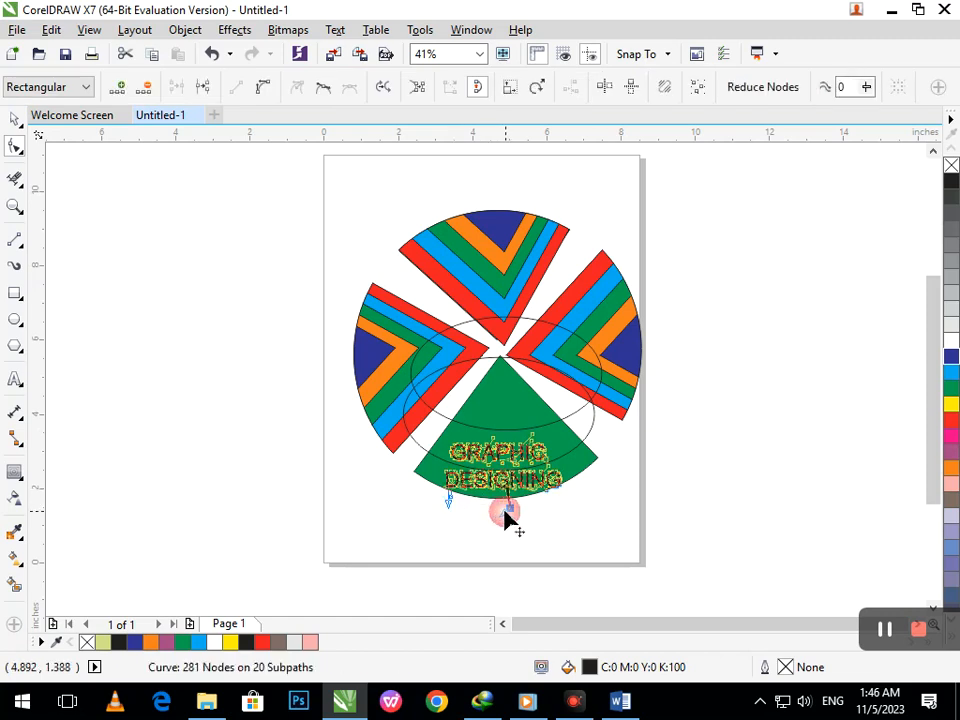
key(ctrl+z)
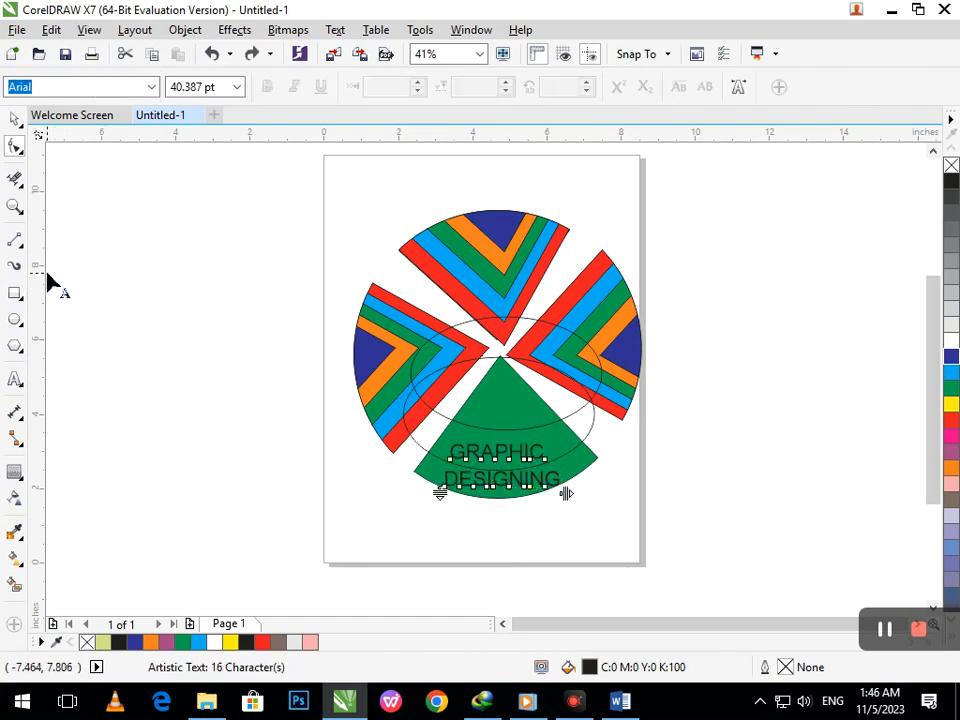
click(12, 121)
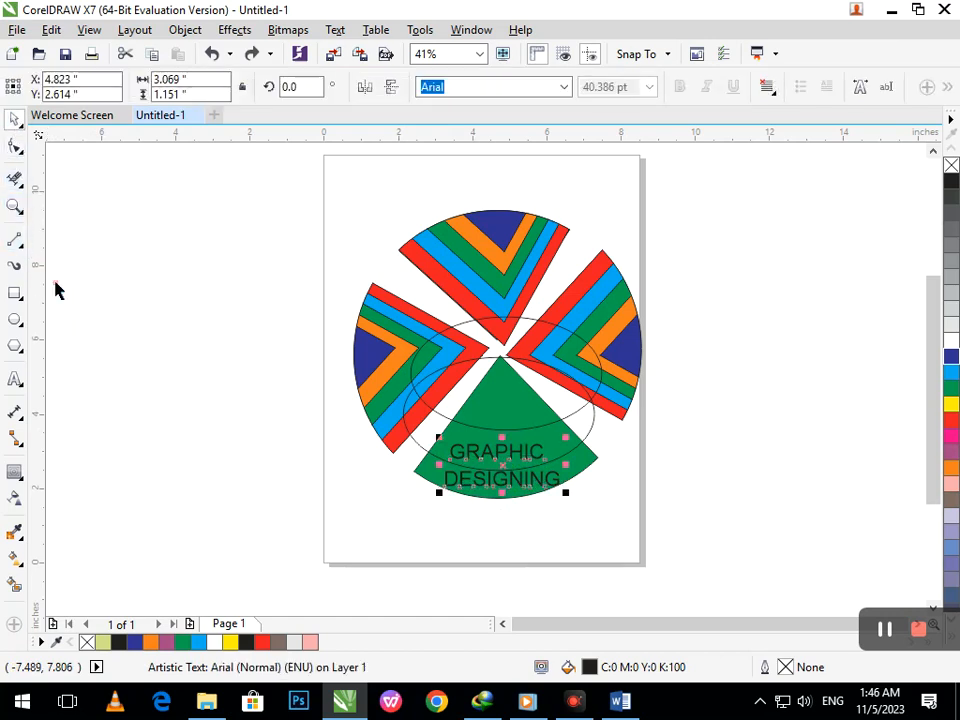
- Shift the lower ellipse slightly upward and the GRAPHIC DESIGNING text slightly down on the green wedge
click(588, 436)
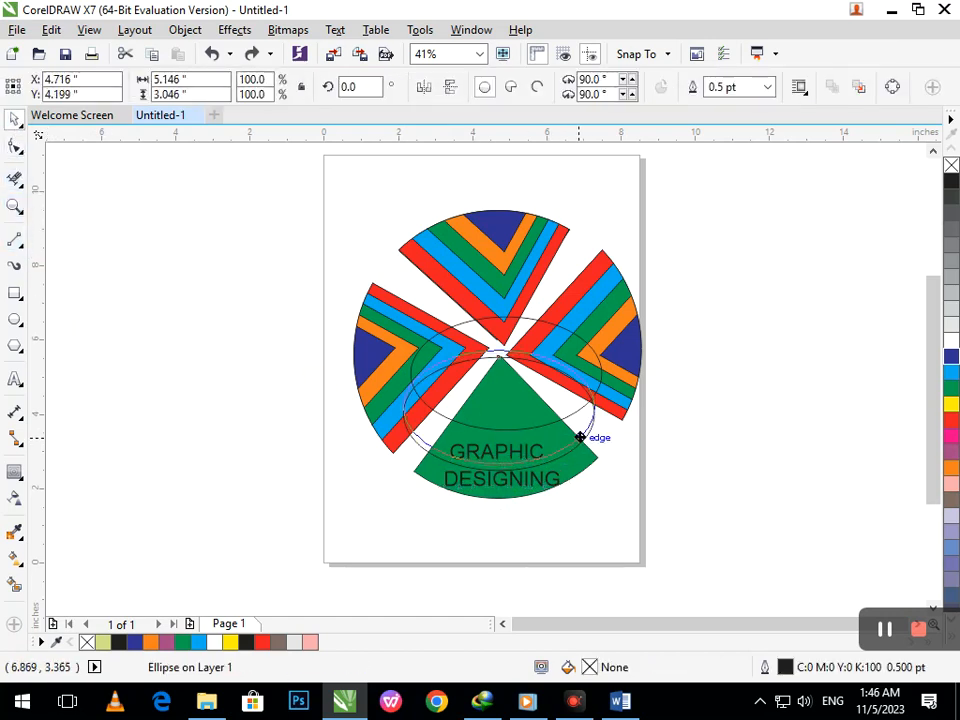
click(630, 546)
mouse_move(519, 453)
mouse_down()
mouse_move(514, 422)
mouse_move(530, 454)
mouse_move(506, 454)
mouse_move(529, 454)
mouse_move(518, 433)
mouse_move(521, 459)
mouse_up()
click(591, 531)
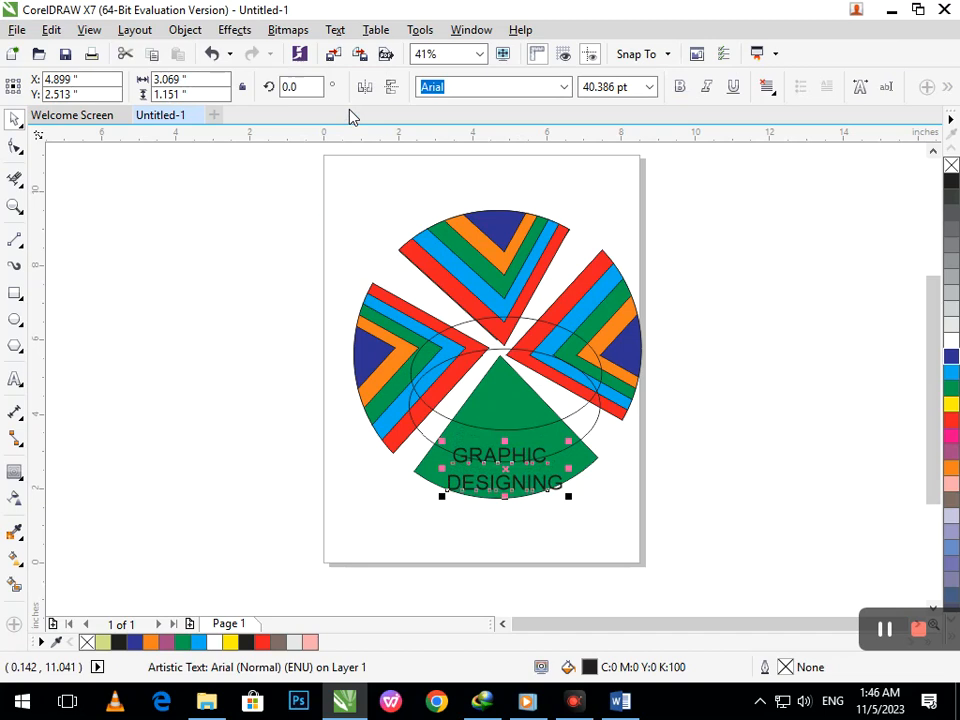
- Break the two-line text apart into separate words and move GRAPHIC slightly higher
key(ctrl+k)
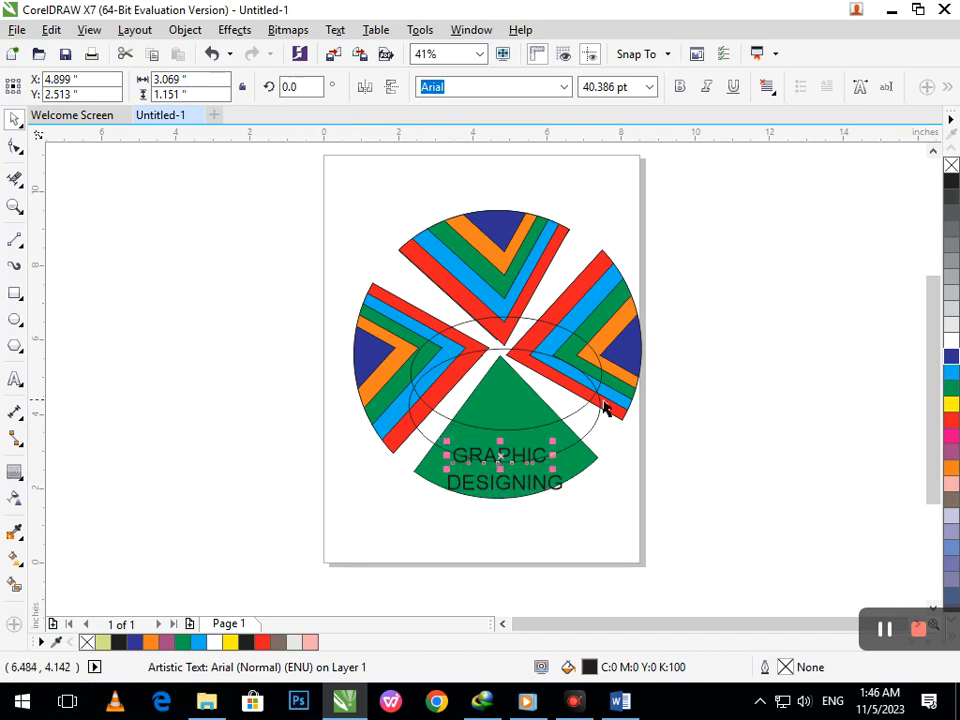
click(497, 456)
drag(497, 456, 505, 443)
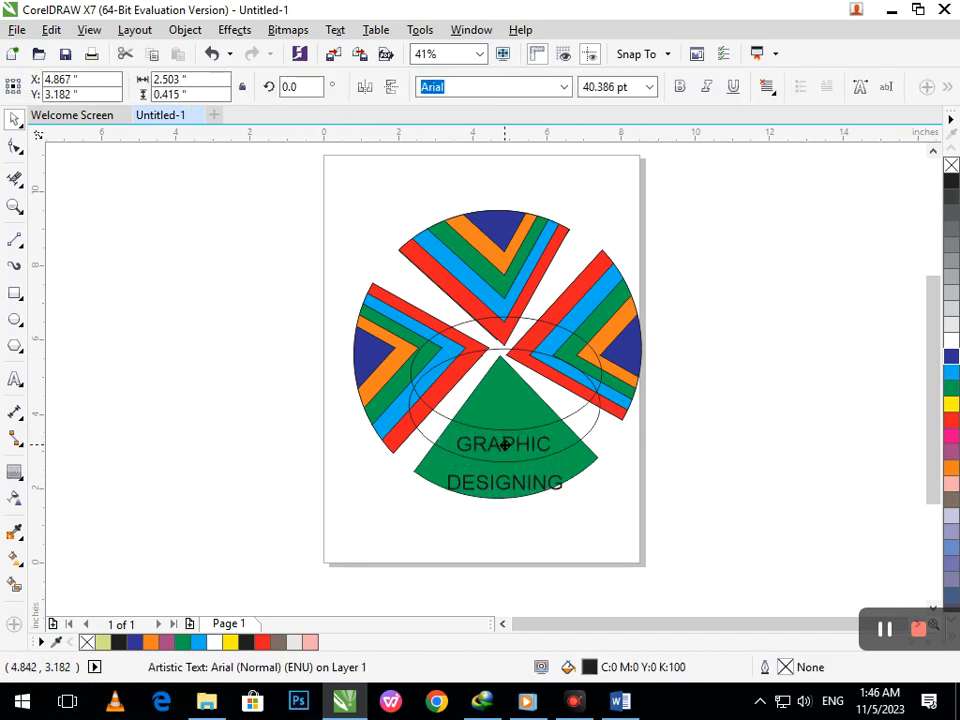
- Delete the upper ellipse and position GRAPHIC above and DESIGNING below the remaining ellipse's lower arc
click(578, 409)
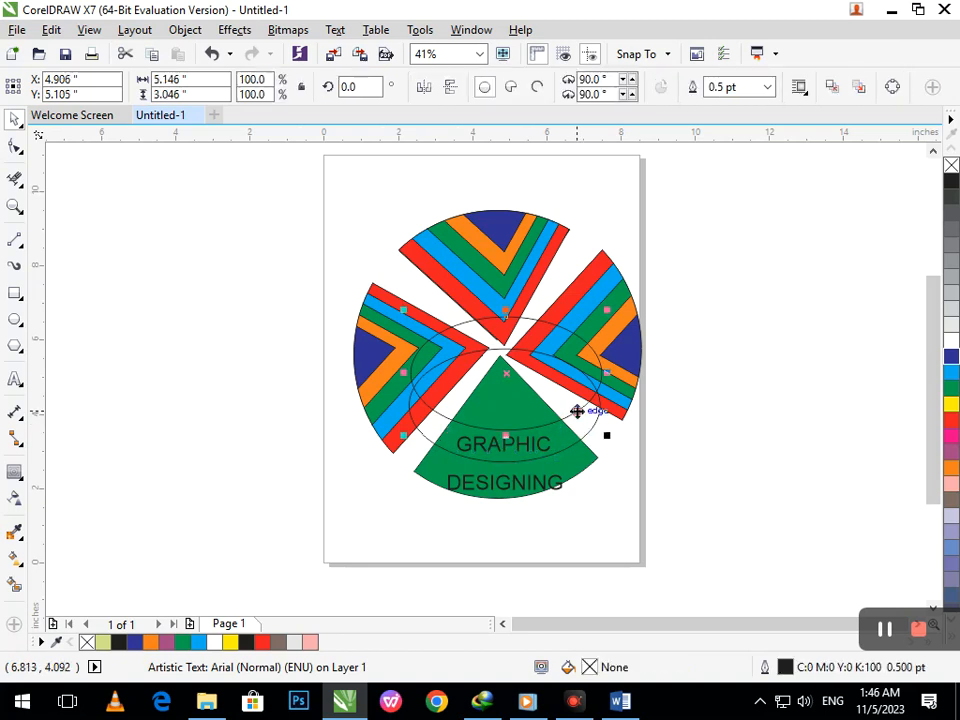
key(Escape)
drag(531, 450, 532, 437)
click(515, 484)
drag(512, 479, 512, 475)
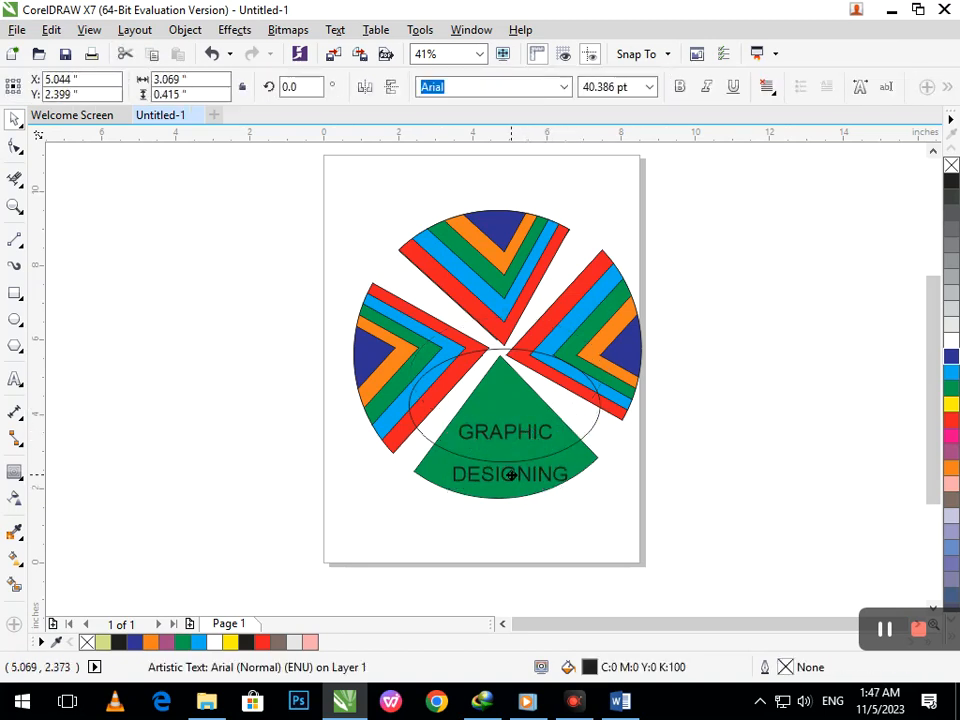
click(553, 497)
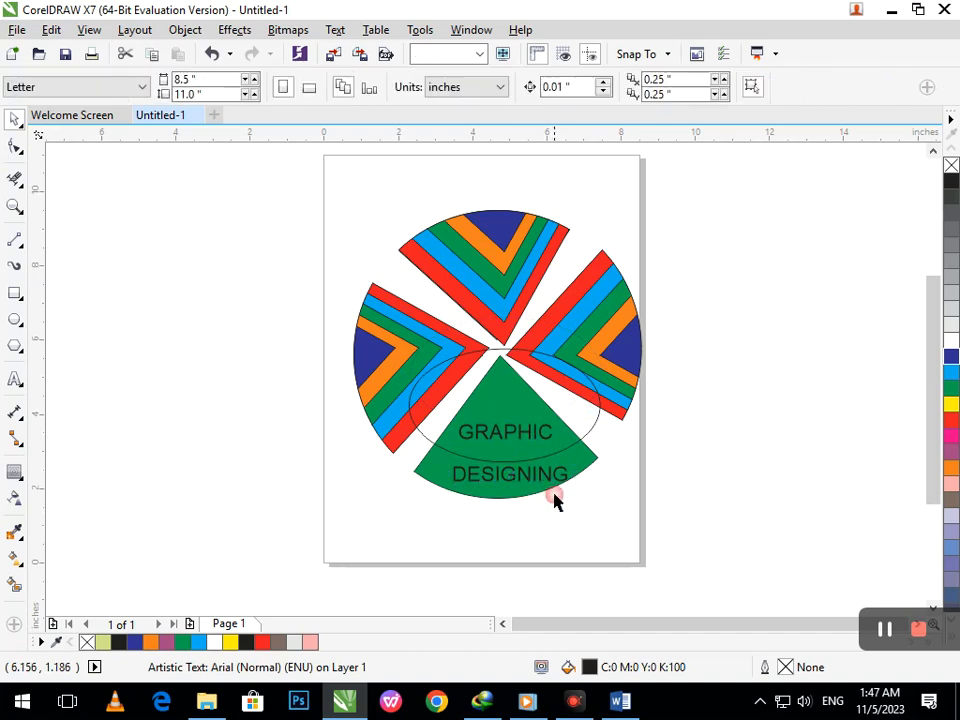
- Remove the ellipse segments in the white gaps beside the green wedge and most of those crossing the left wedge with Virtual Segment Delete
click(16, 180)
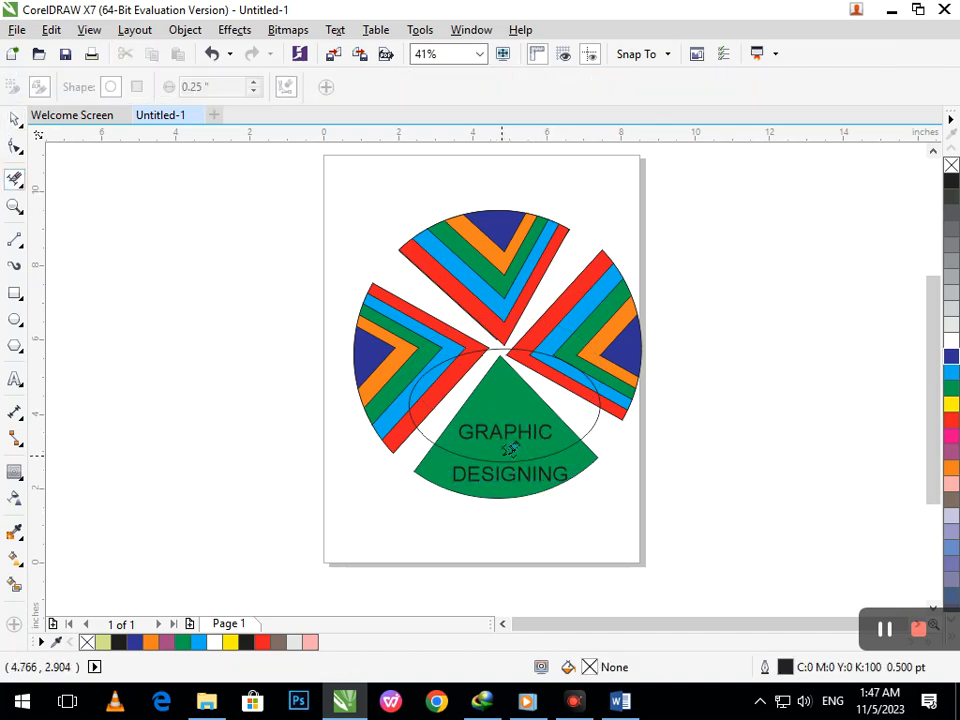
click(506, 349)
key(ctrl+z)
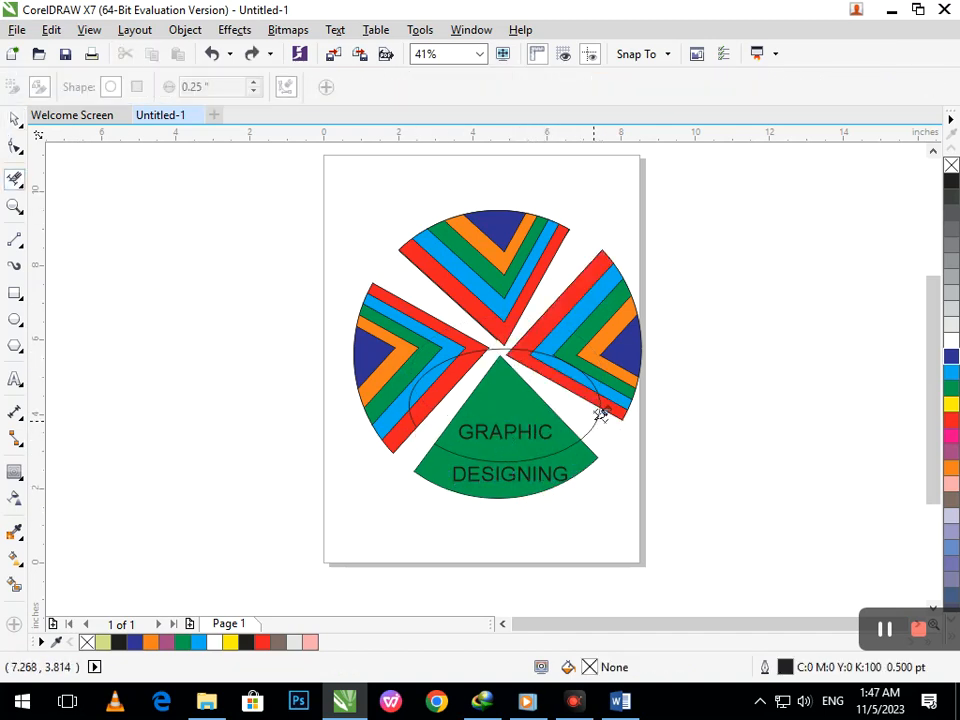
scroll(560, 380, up, 5)
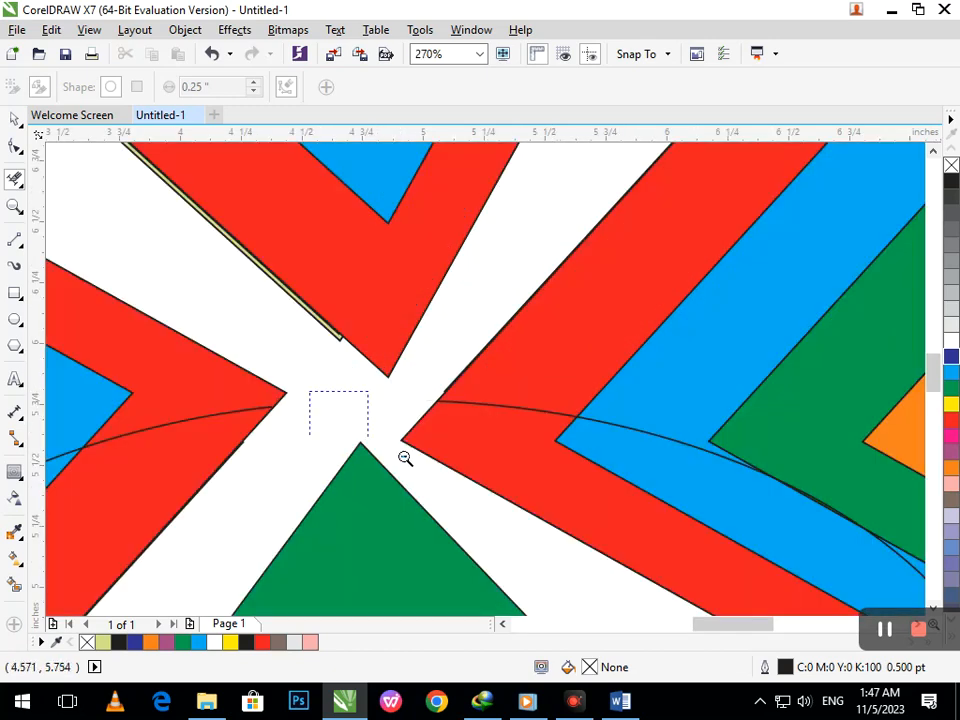
scroll(403, 456, down, 5)
scroll(418, 418, up, 4)
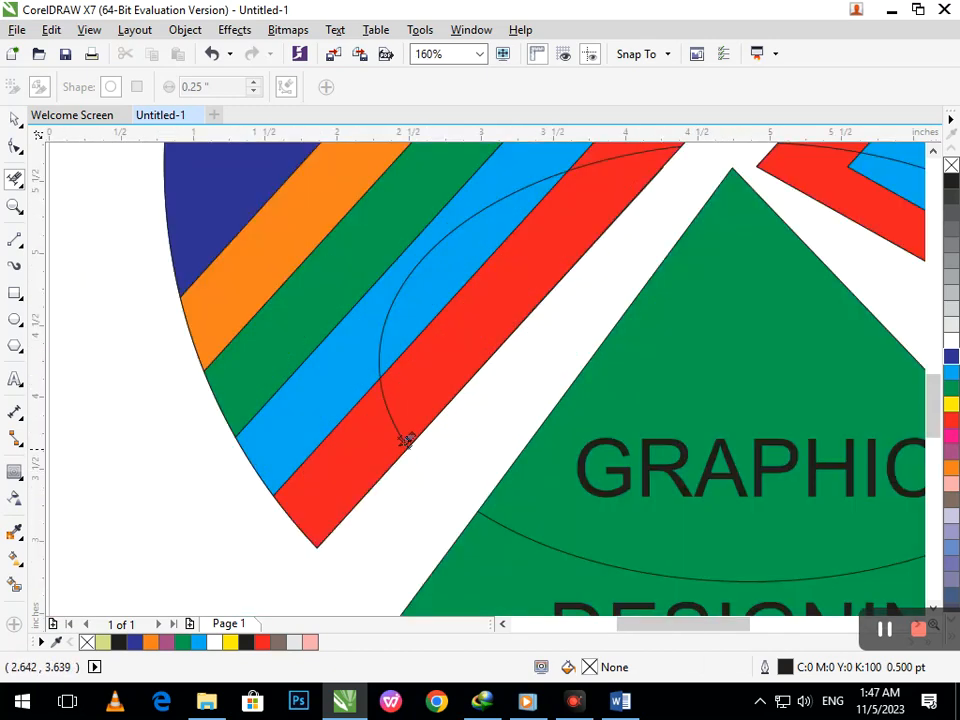
scroll(417, 317, down, 4)
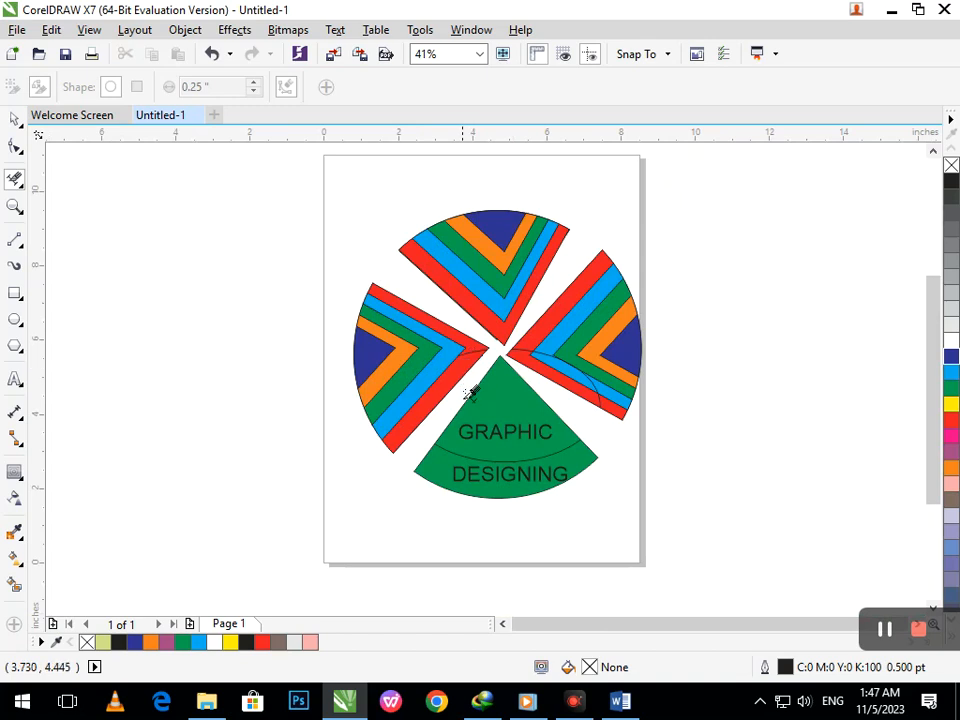
- Remove the remaining ellipse segments on the left wedge's red tip and across the right wedge, keeping only the arc on the green wedge
scroll(495, 368, up, 7)
scroll(508, 392, down, 7)
scroll(466, 325, up, 7)
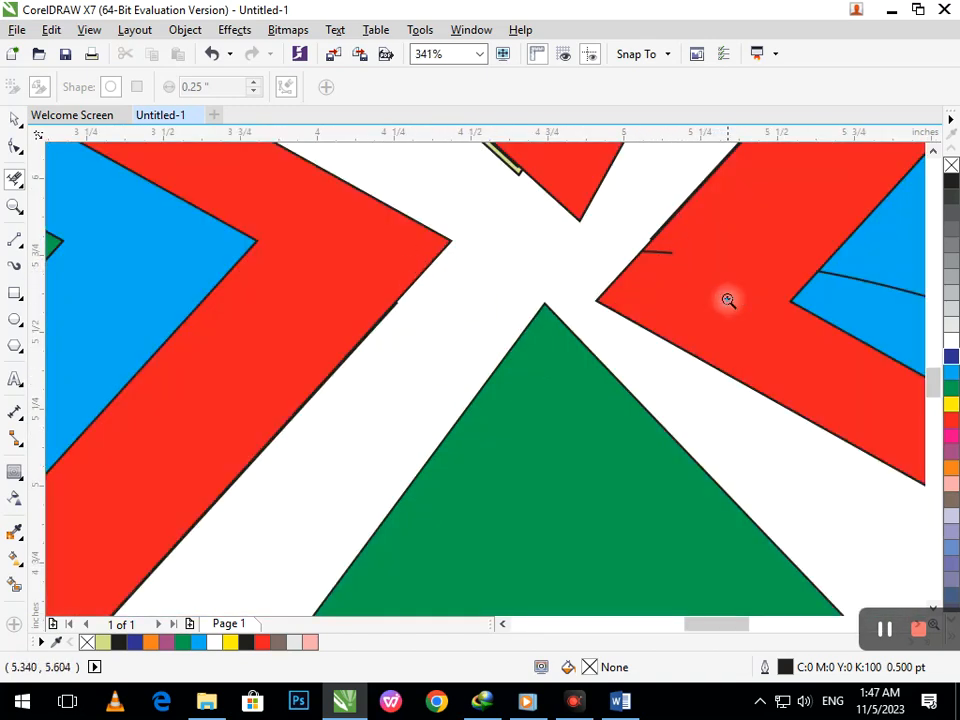
scroll(745, 340, down, 7)
scroll(606, 417, up, 5)
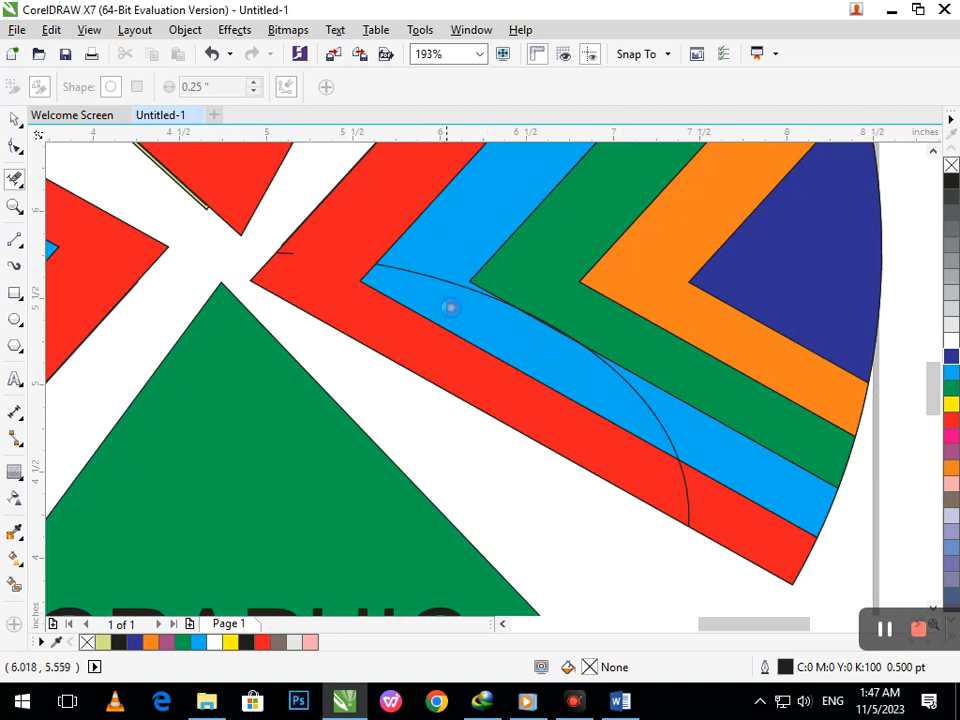
click(655, 416)
click(681, 480)
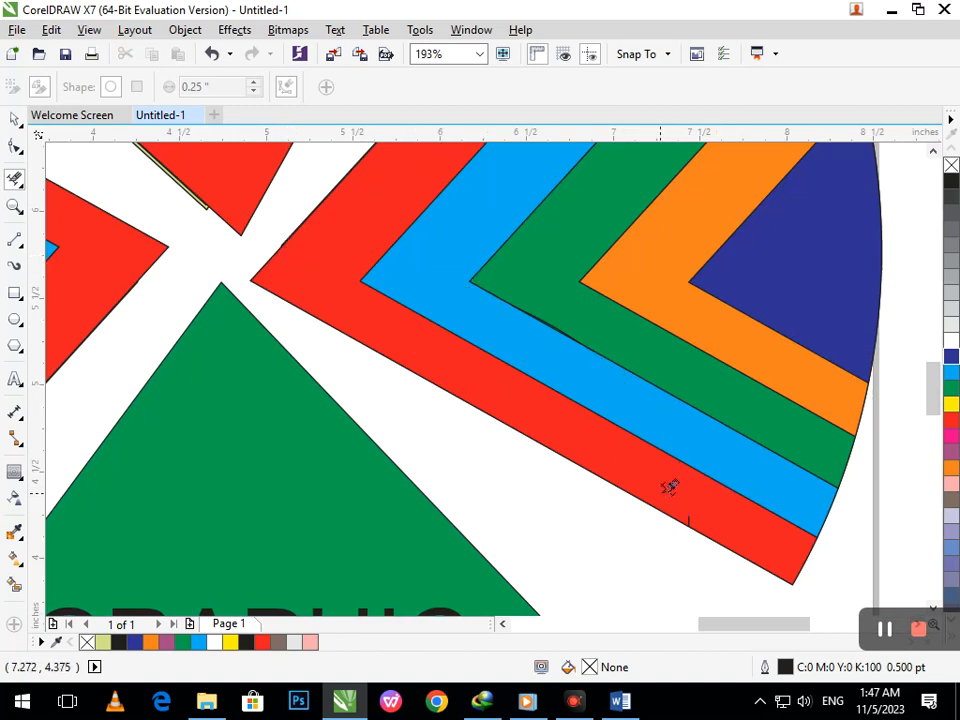
scroll(707, 508, up, 5)
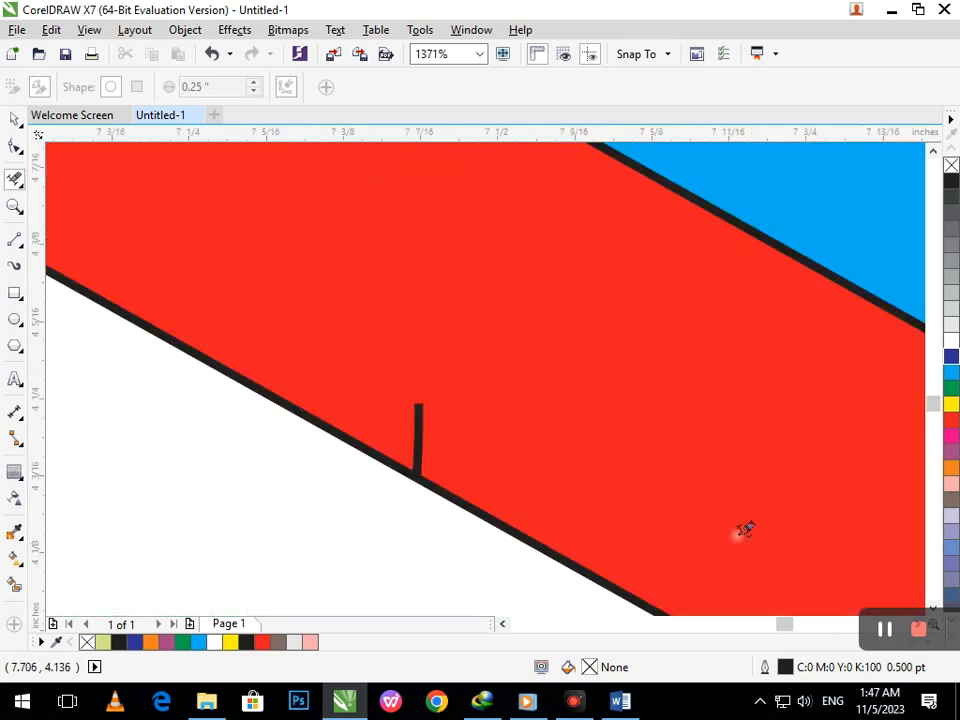
scroll(475, 450, down, 5)
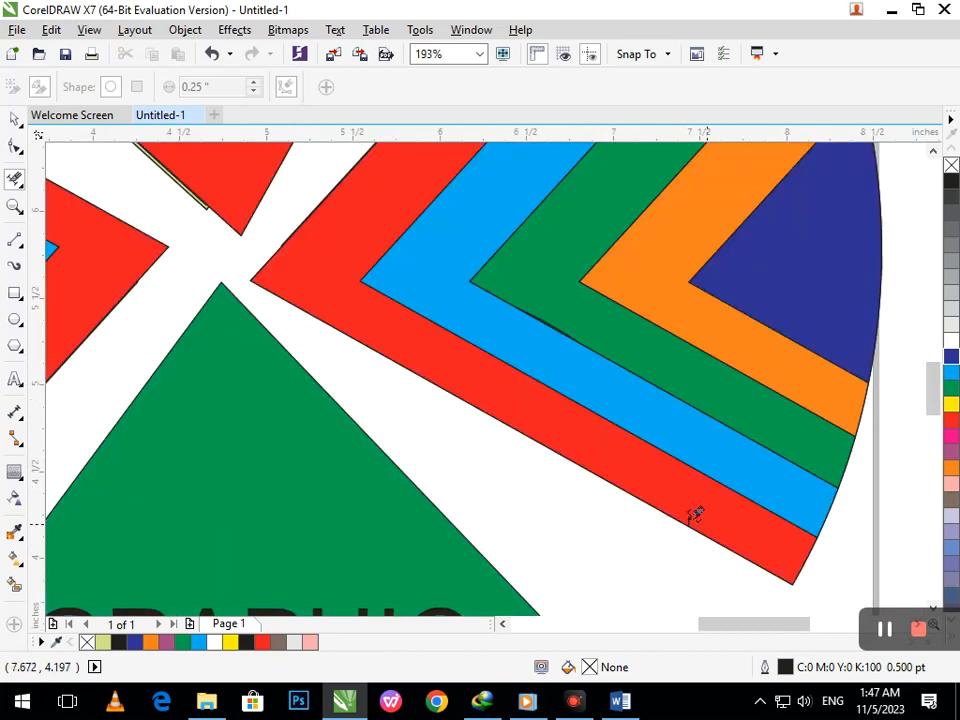
scroll(736, 535, up, 5)
scroll(674, 424, down, 9)
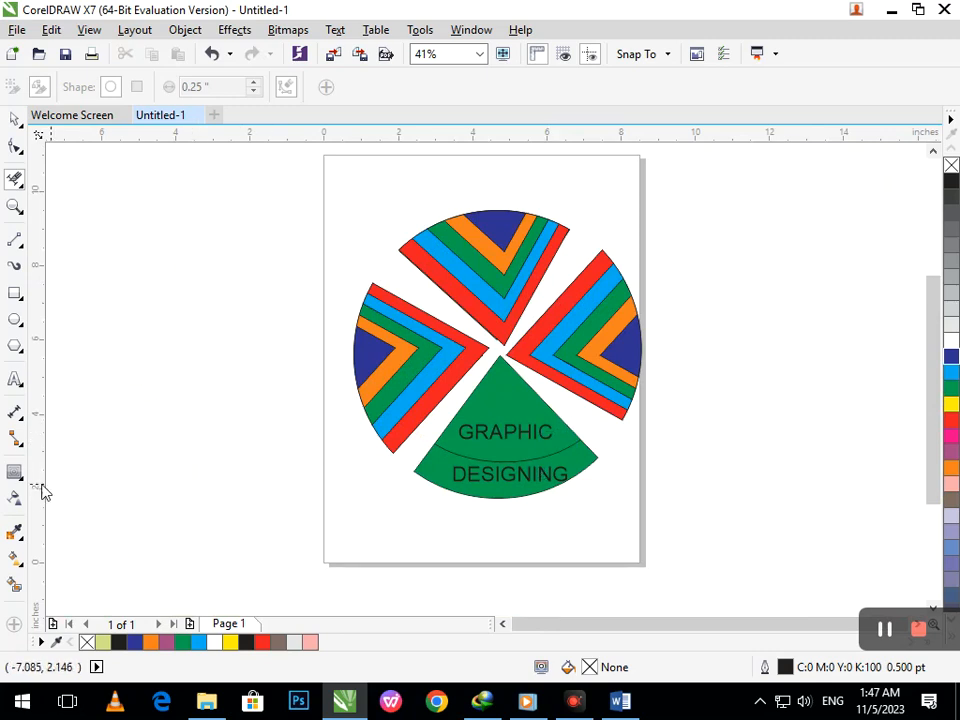
- Move the words DESIGNING and GRAPHIC off the green wedge into the empty area beside the page
click(14, 586)
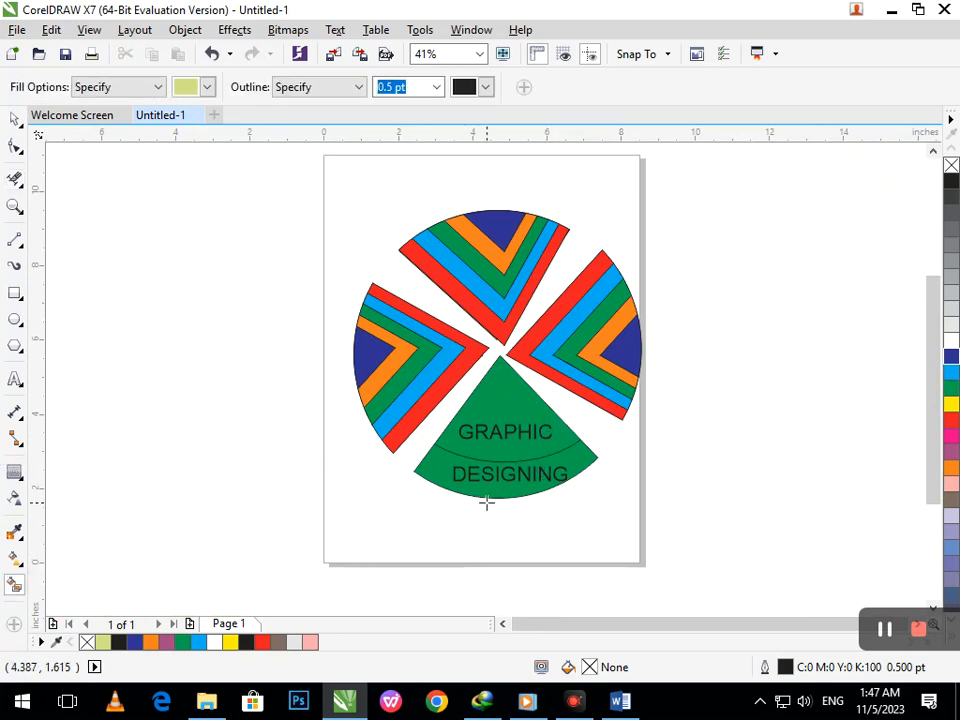
click(12, 120)
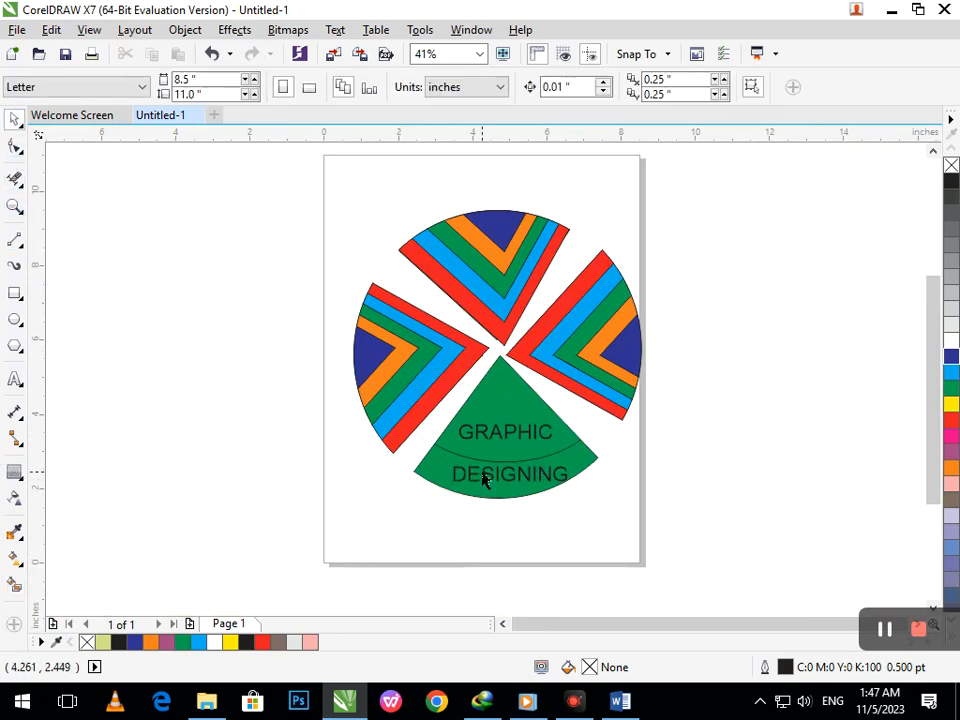
drag(492, 486, 782, 471)
drag(499, 444, 758, 345)
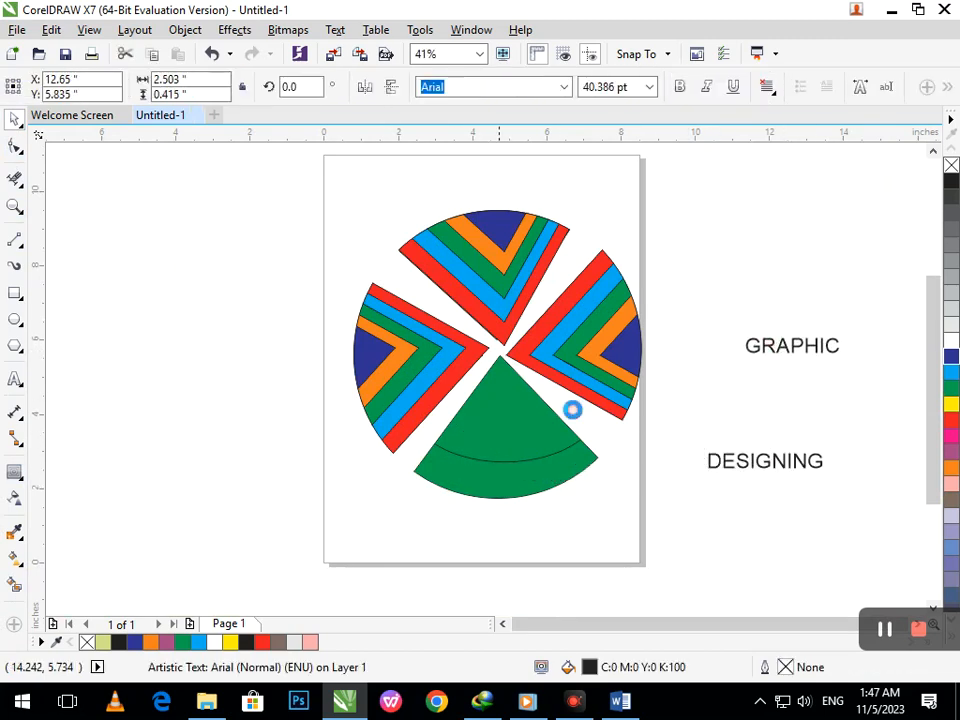
- Smart-fill the two regions of the green wedge, colouring the part above the arc dark blue and the band below it black
click(491, 486)
click(531, 433)
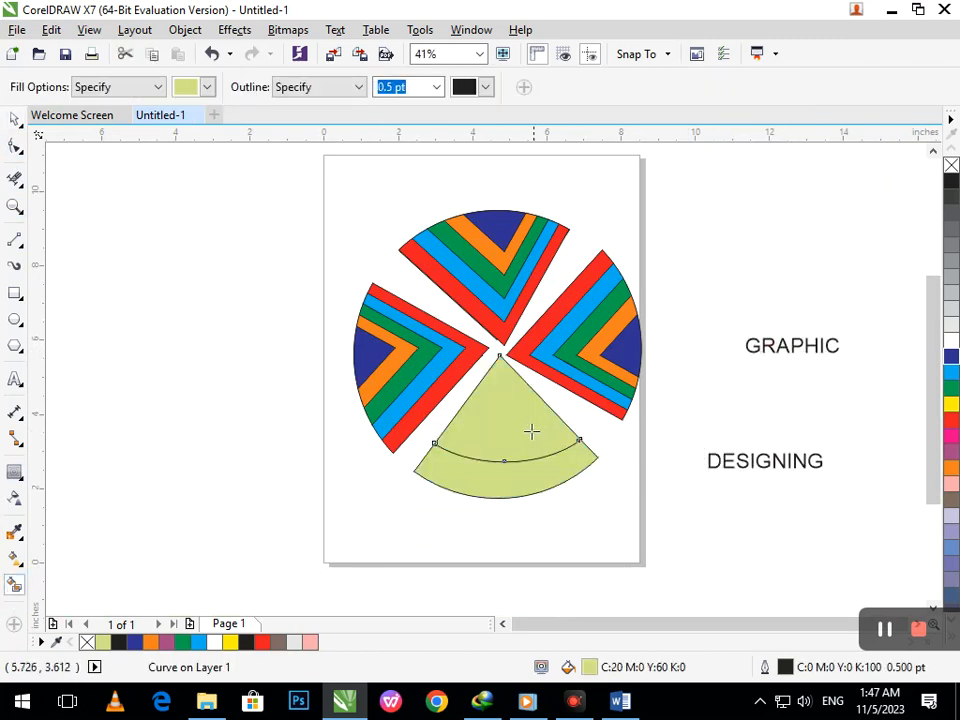
click(950, 451)
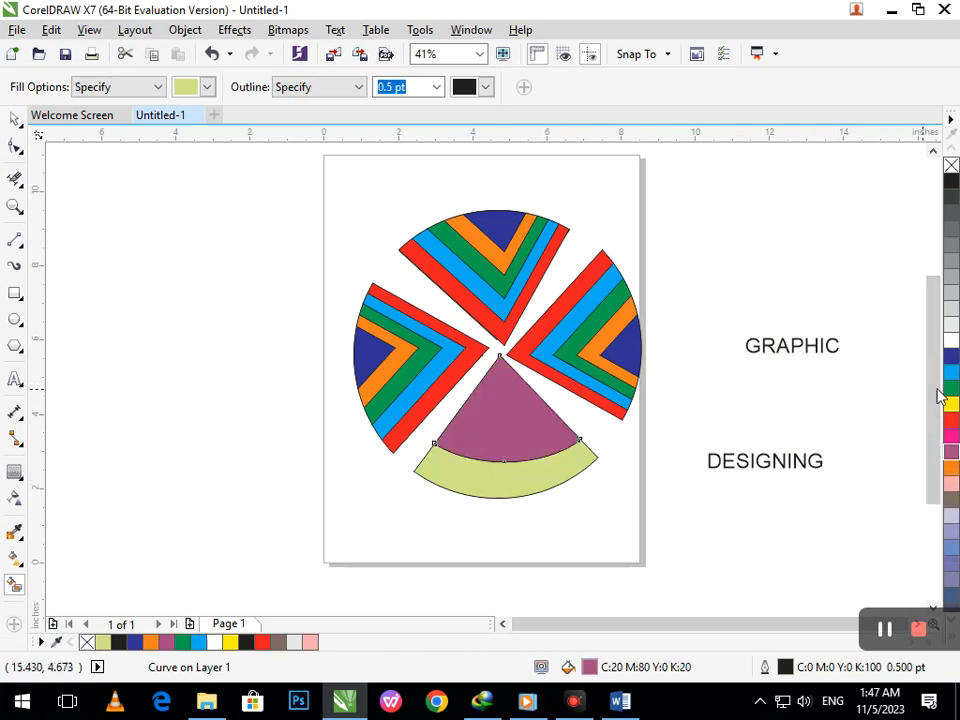
click(951, 357)
click(559, 467)
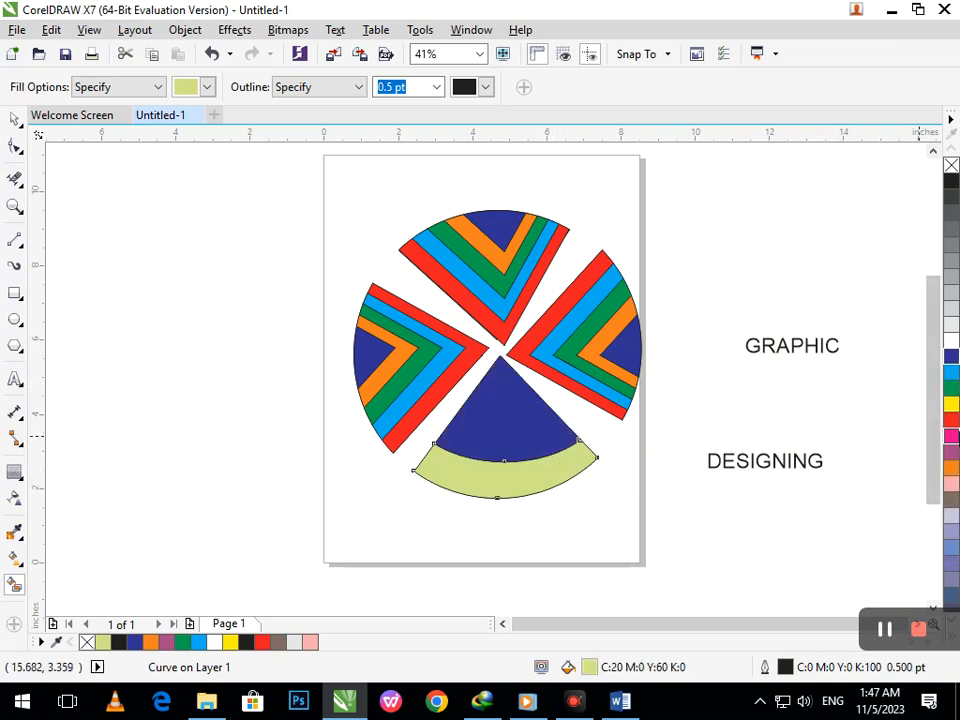
click(950, 181)
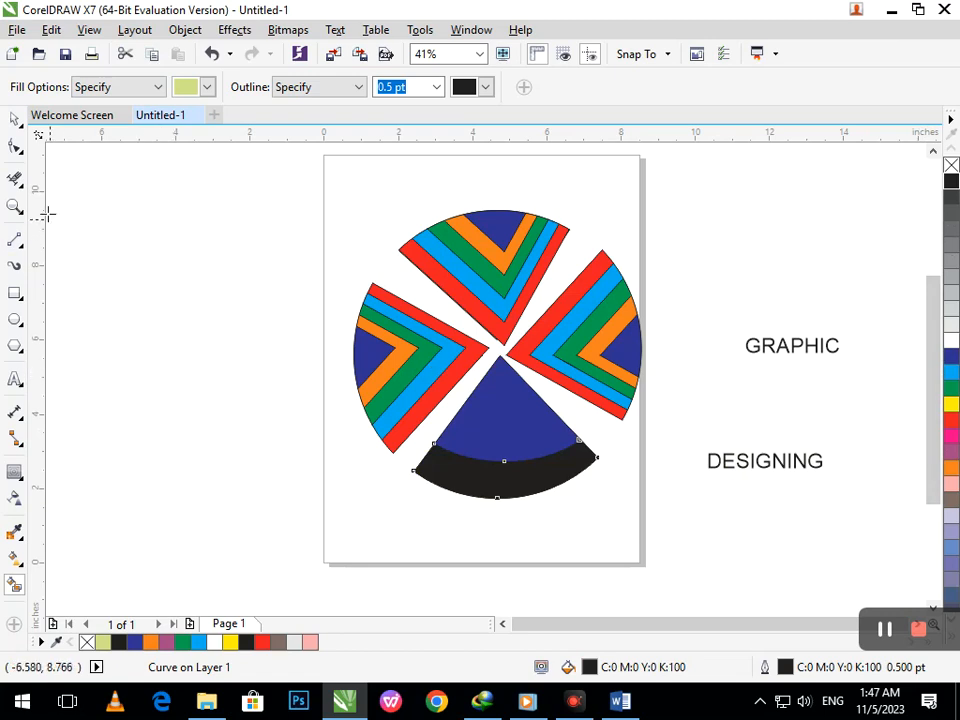
- Place the word DESIGNING on the black band and give it a white fill and white outline
click(15, 119)
click(135, 321)
drag(713, 457, 470, 479)
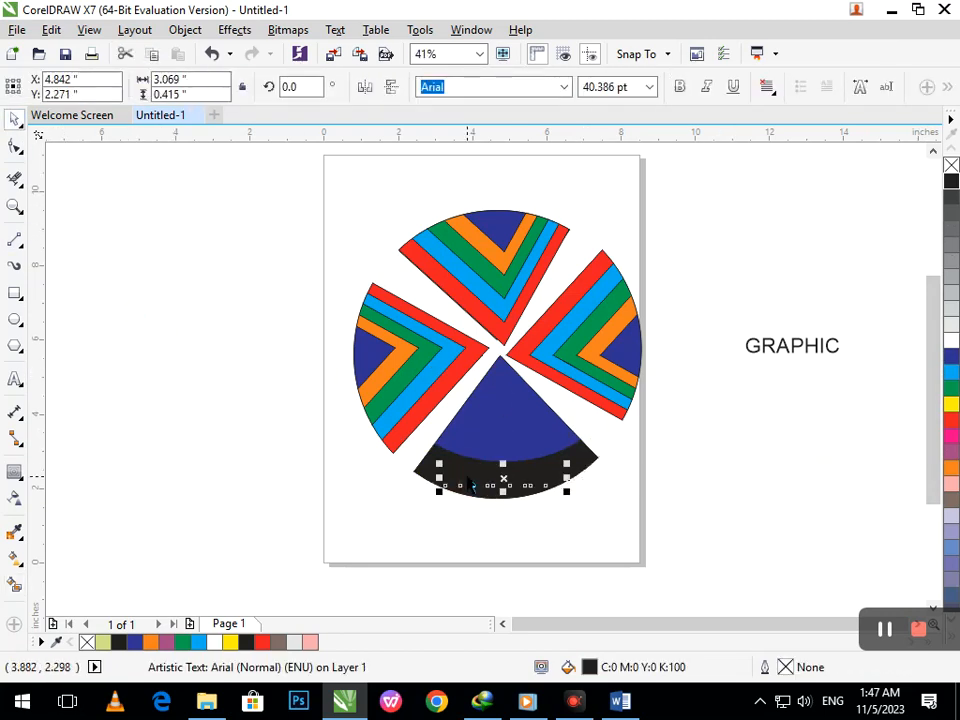
click(953, 345)
right_click(953, 345)
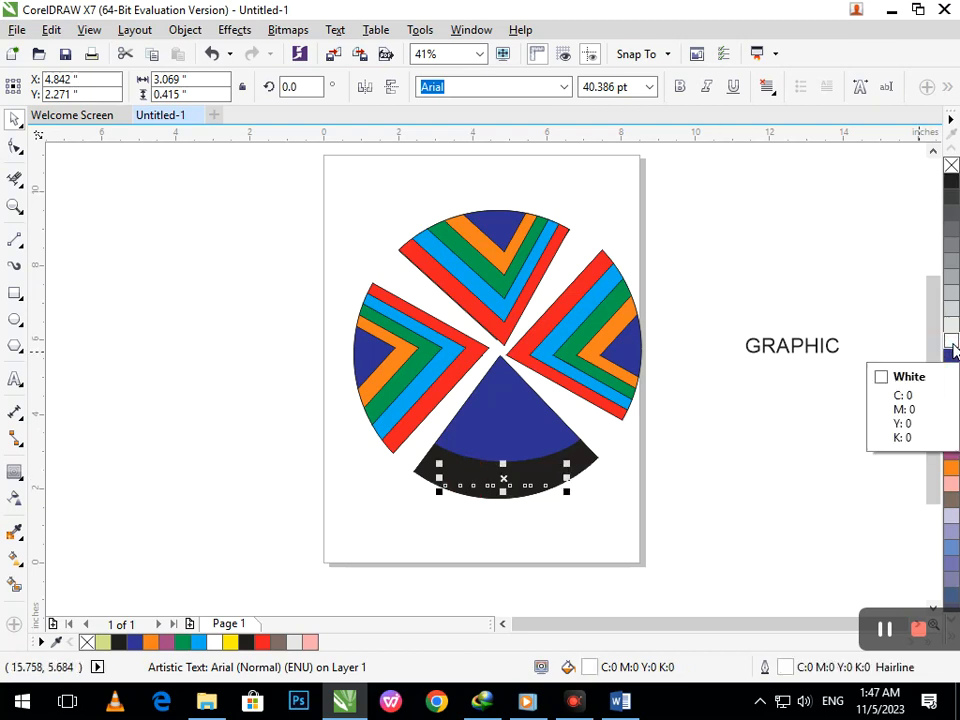
click(823, 583)
- Nudge DESIGNING up to Y 2.391 inches within the black band
click(487, 479)
key(Up)
key(Up)
key(Up)
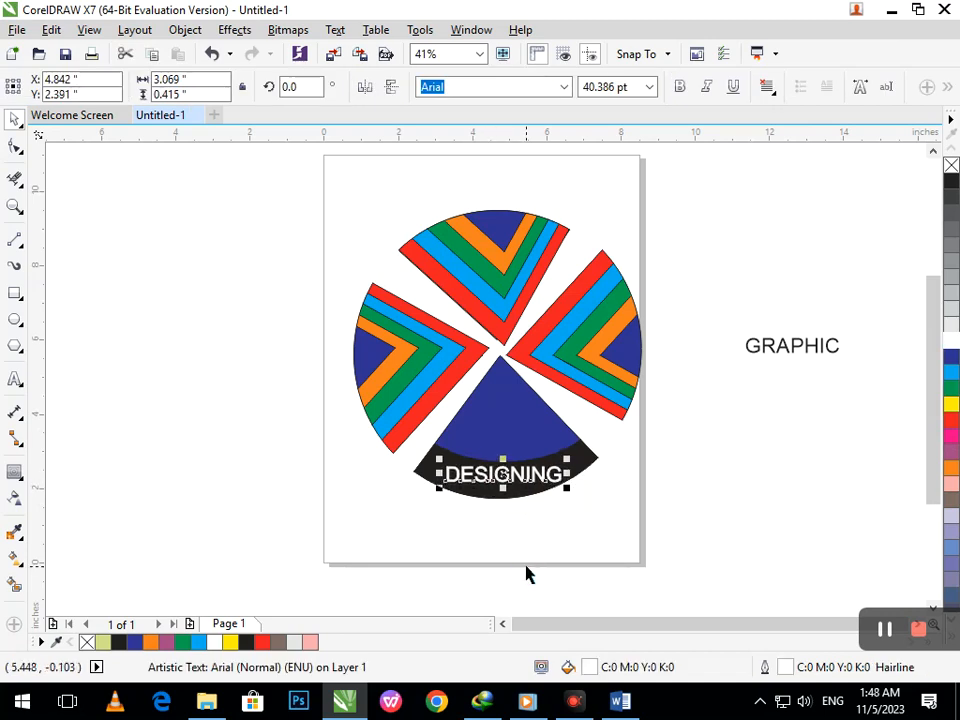
- Apply an Envelope to DESIGNING and pull its lower middle node down towards the curved edge of the black band
click(22, 484)
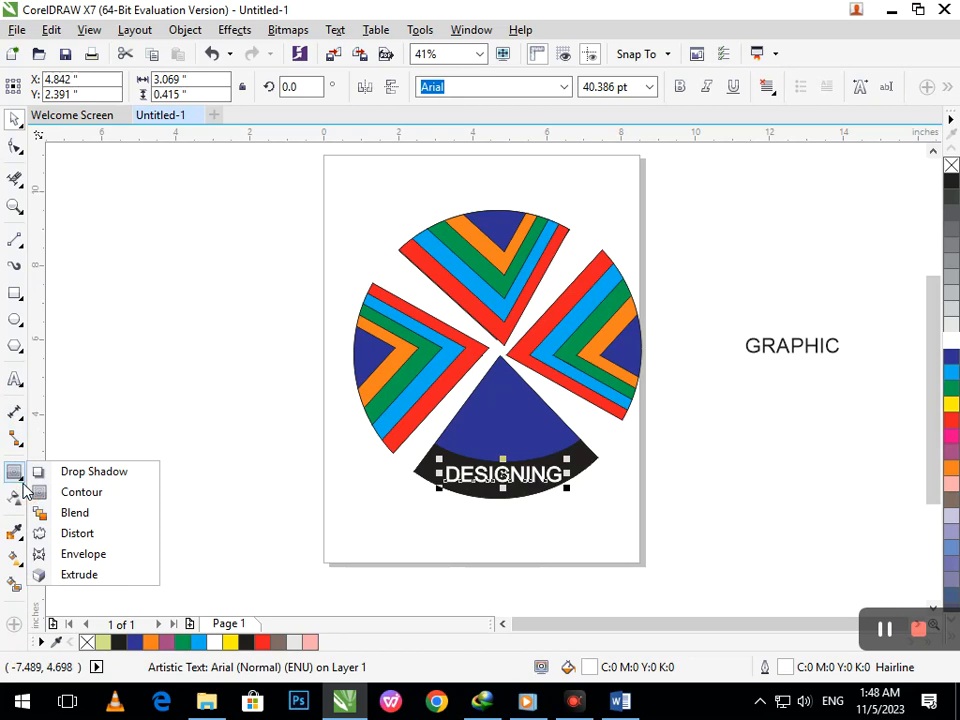
click(83, 554)
drag(504, 491, 510, 512)
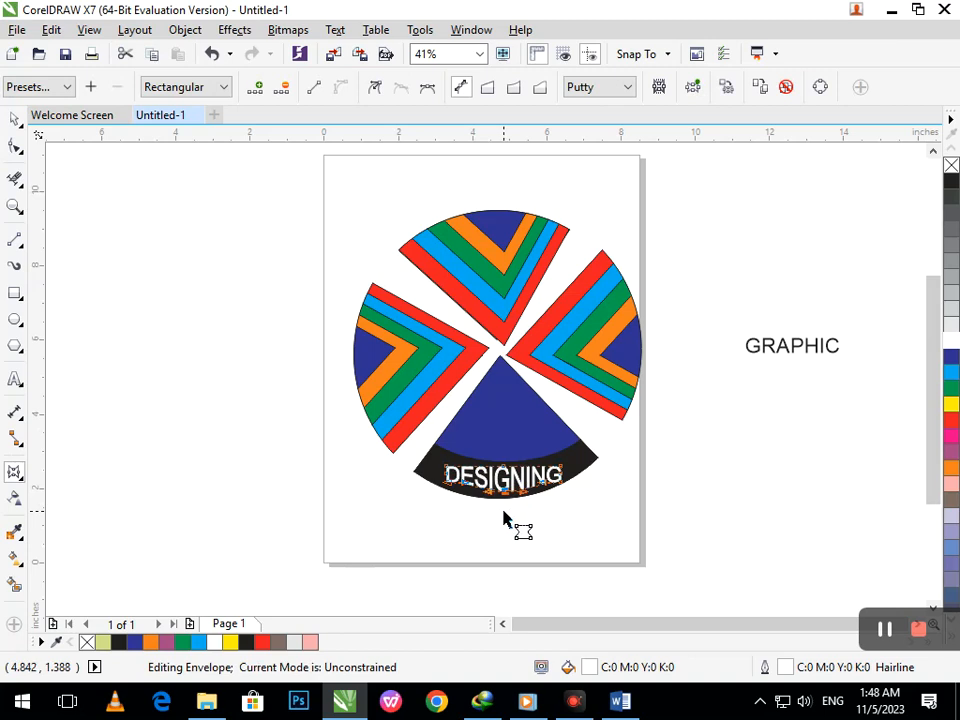
scroll(660, 498, up, 3)
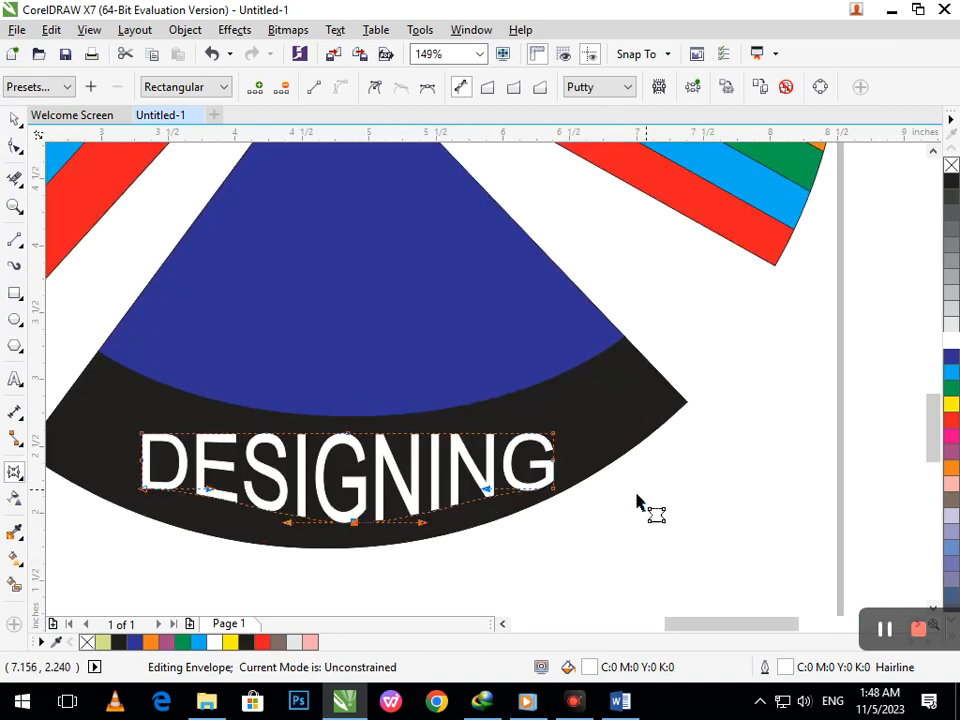
drag(354, 523, 353, 534)
- Try curving the upper edge of the DESIGNING envelope downward by lowering its middle node and raising the lower middle node slightly
drag(350, 441, 345, 464)
drag(352, 532, 355, 519)
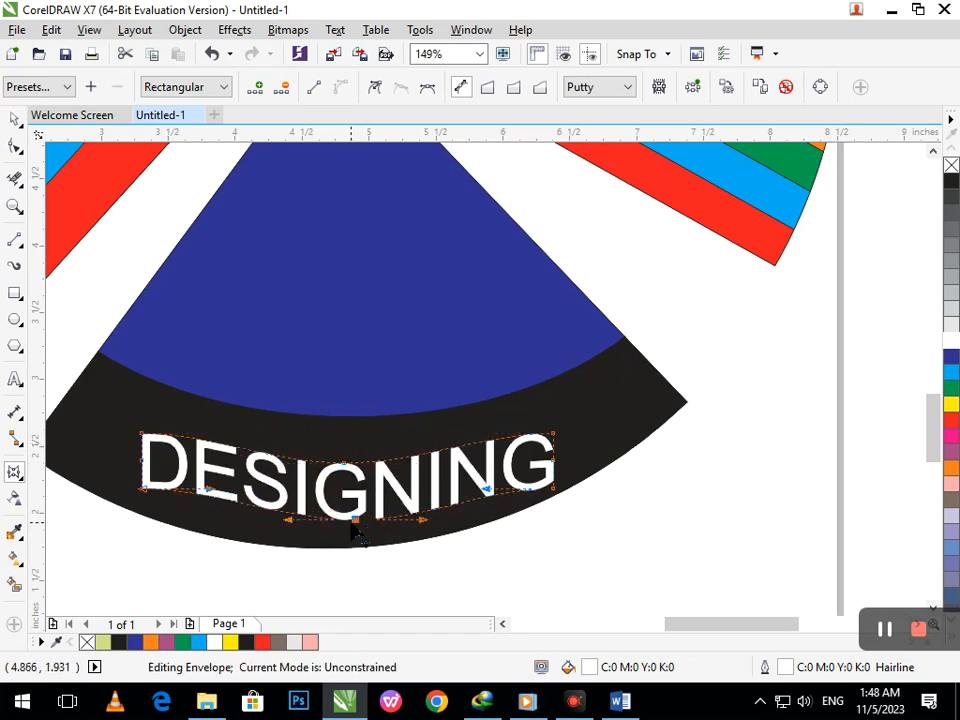
click(268, 528)
drag(360, 536, 369, 557)
drag(347, 470, 348, 433)
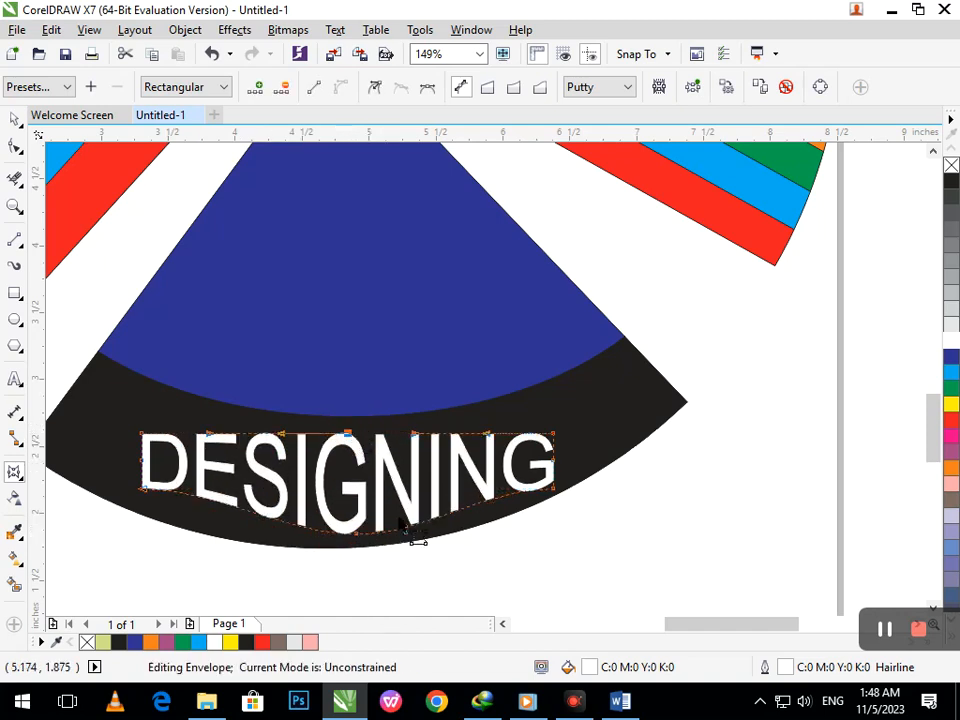
key(F3)
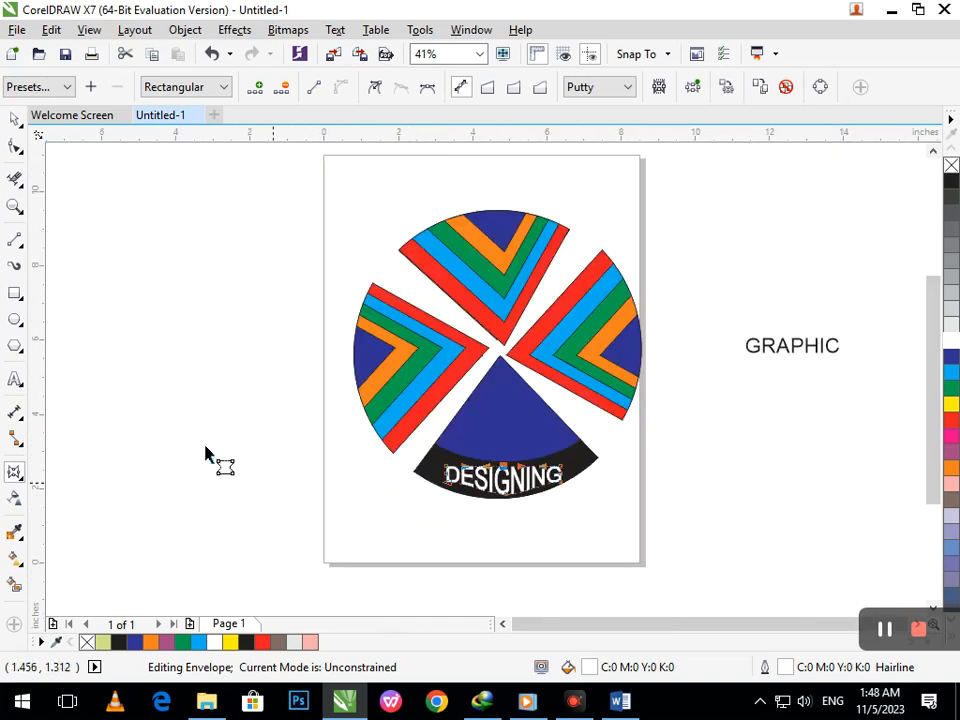
click(14, 119)
click(232, 320)
drag(770, 360, 491, 445)
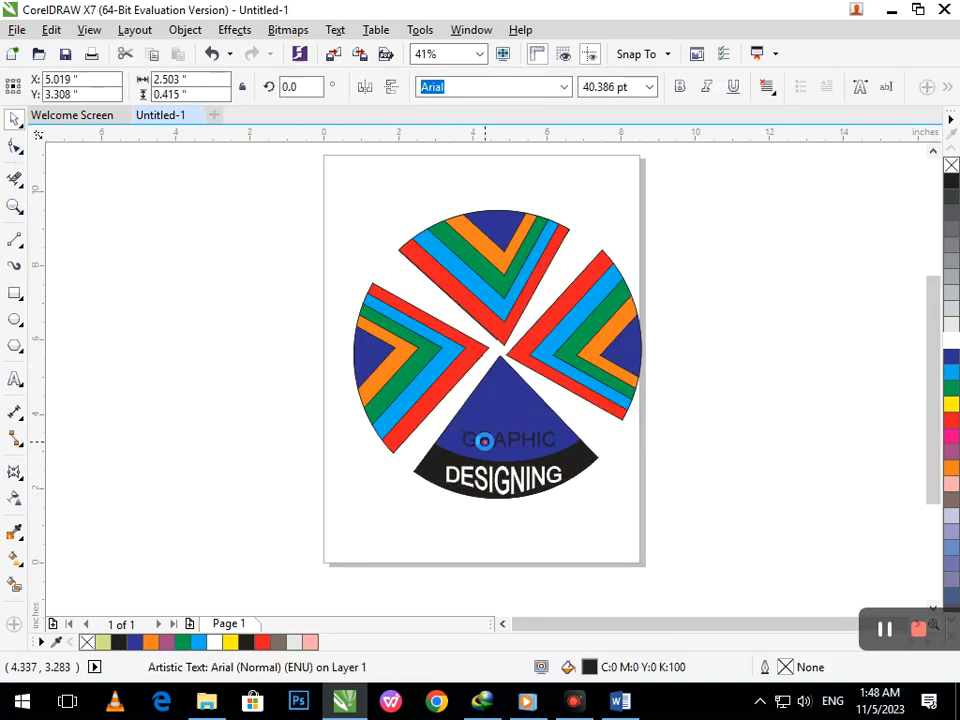
click(15, 466)
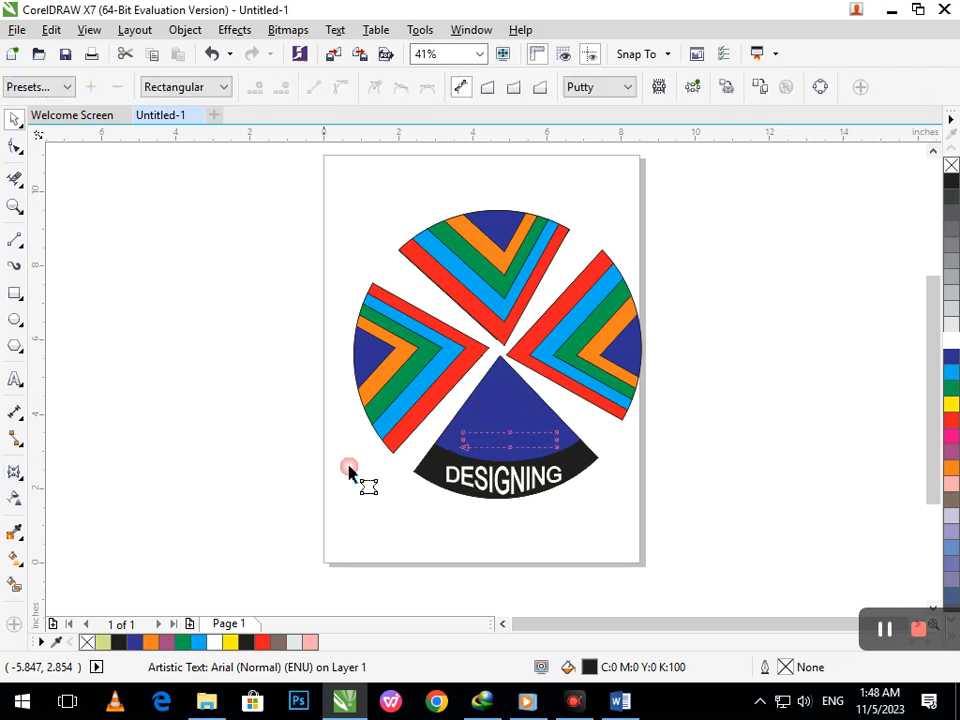
click(15, 120)
key(ctrl+z)
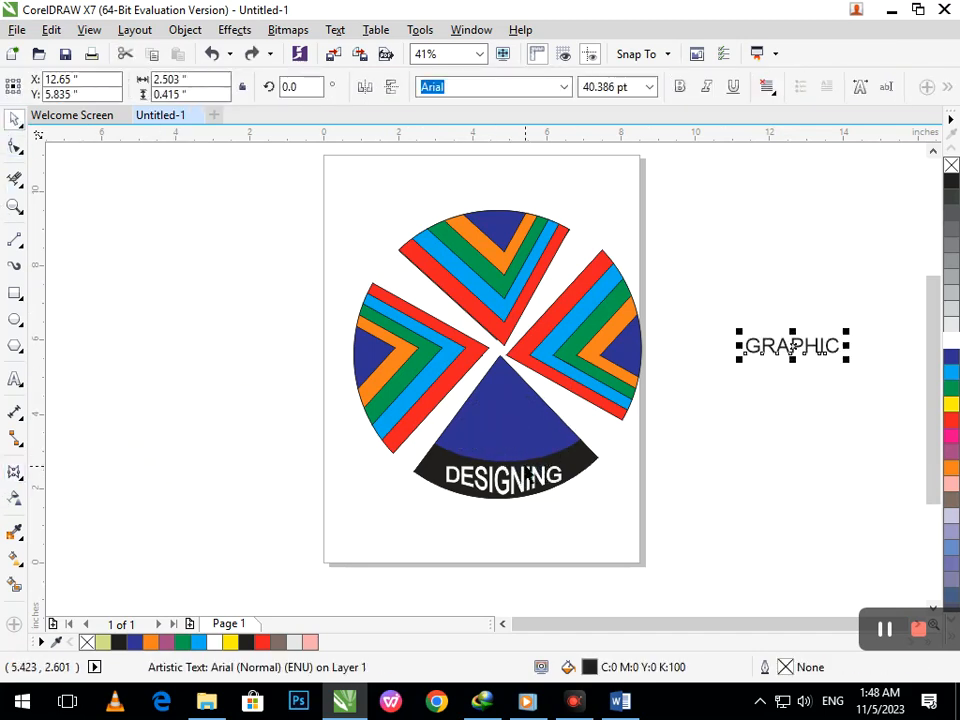
- Place the word GRAPHIC on the blue part of the lower wedge and give it a white fill and white outline
drag(769, 351, 504, 449)
click(955, 344)
right_click(955, 344)
click(816, 492)
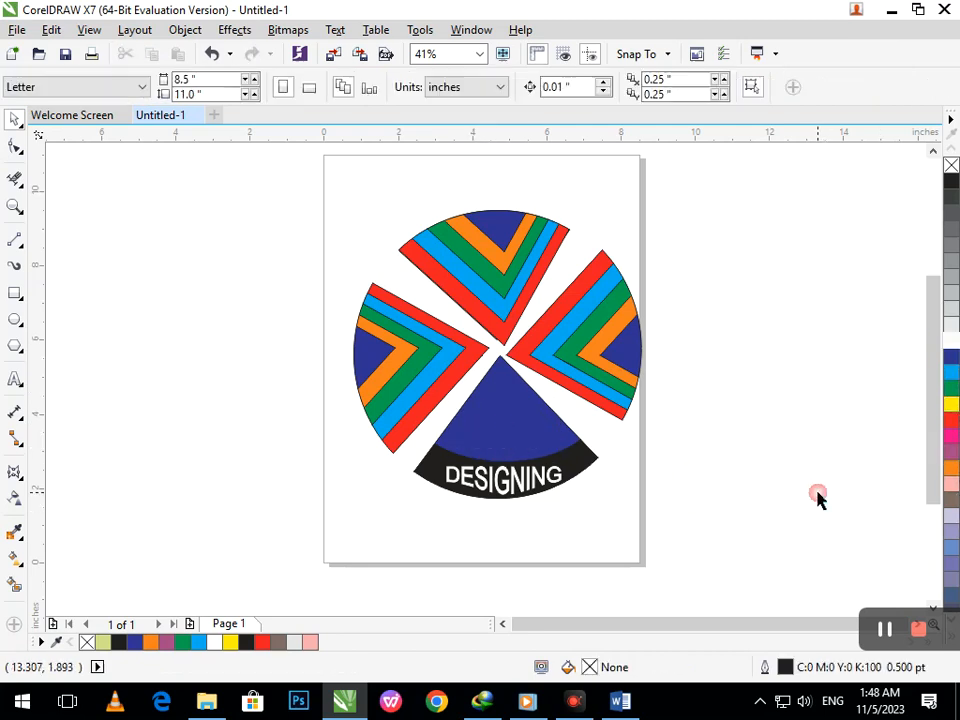
- Send the blue upper shape of the lower wedge to the back, behind the green wedge and the GRAPHIC text
click(520, 450)
key(shift+Page_Down)
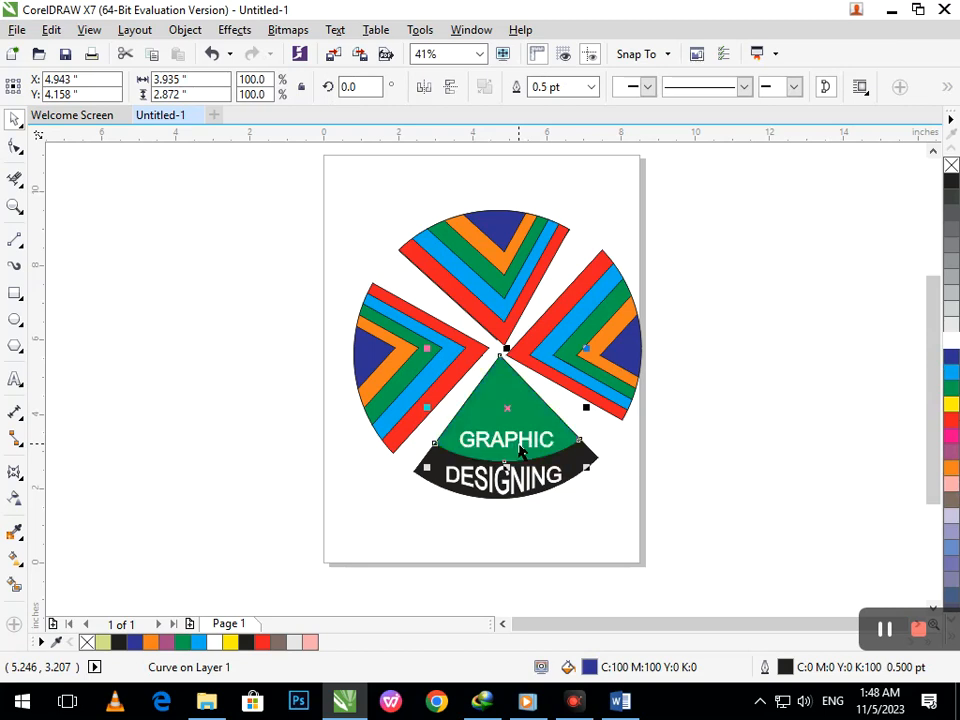
click(543, 496)
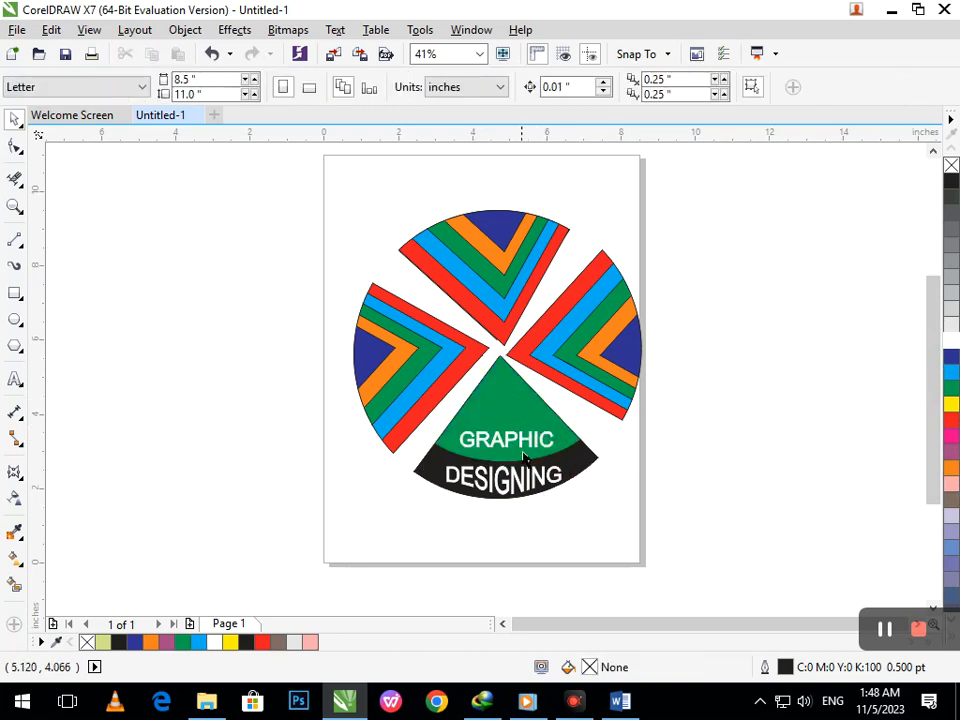
- Move the word GRAPHIC off the lower wedge and fill the wedge's green upper shape with blue
drag(513, 448, 316, 470)
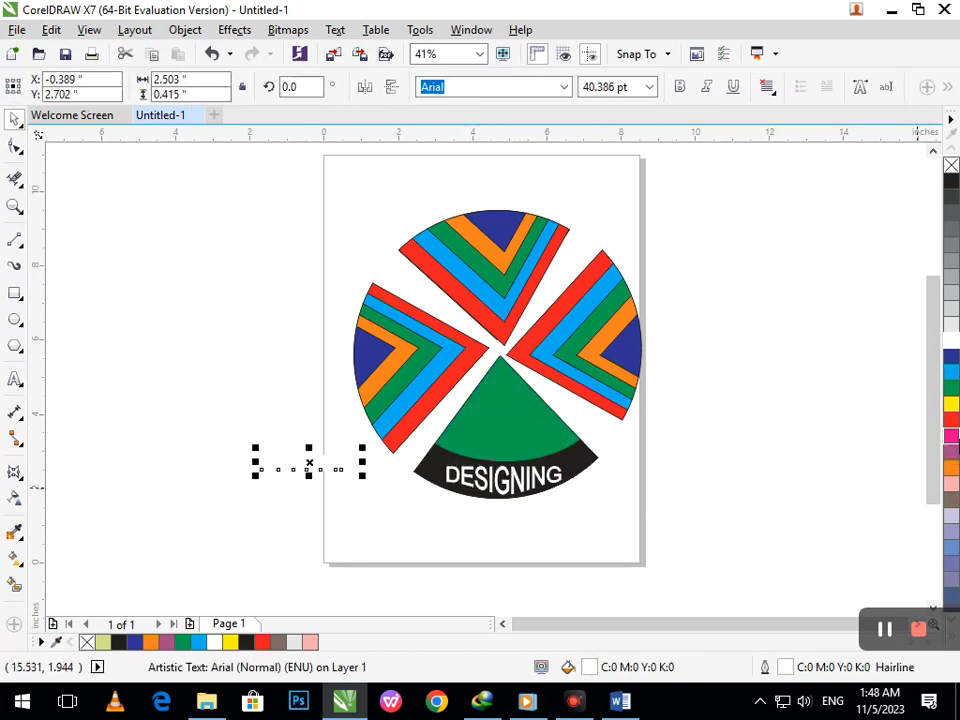
click(521, 375)
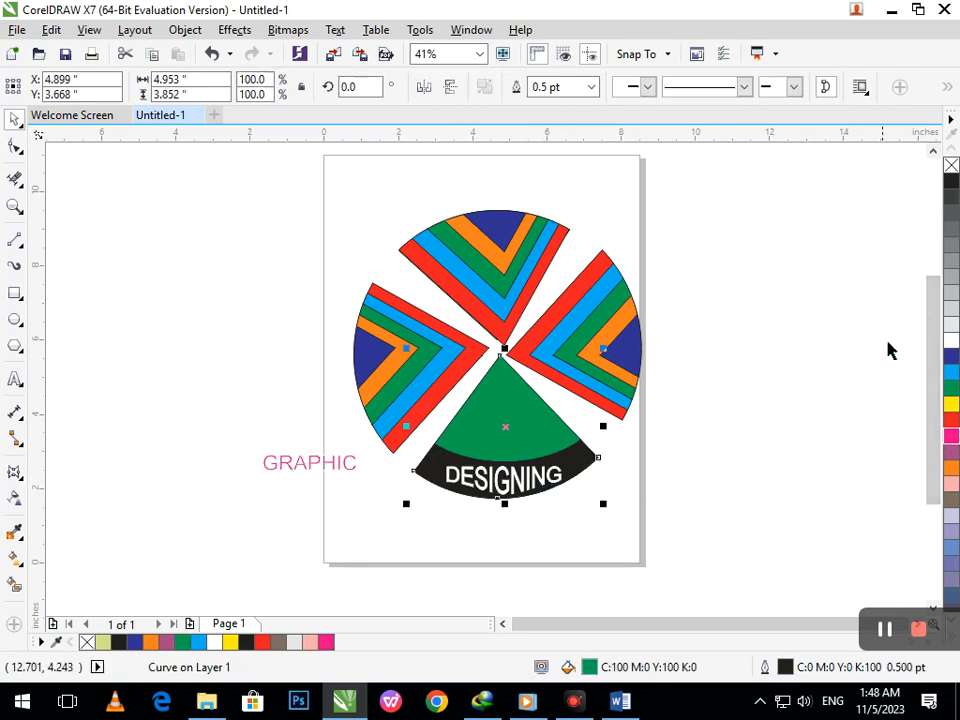
click(951, 356)
- Place the word GRAPHIC back on the blue shape just above the black band and give it a white fill
click(287, 495)
drag(300, 473, 494, 450)
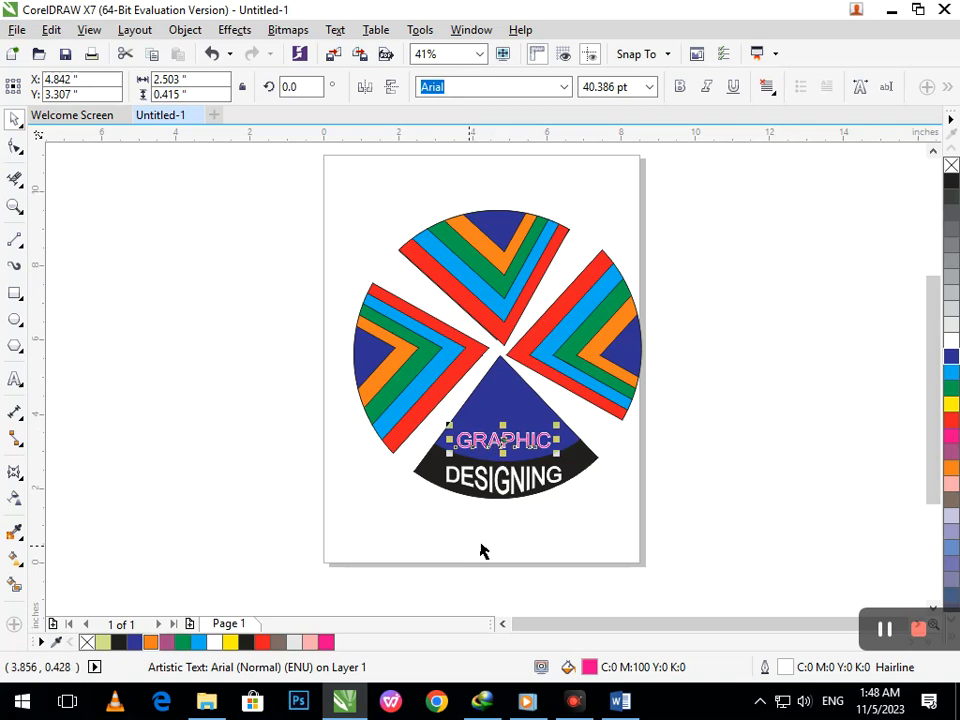
click(952, 342)
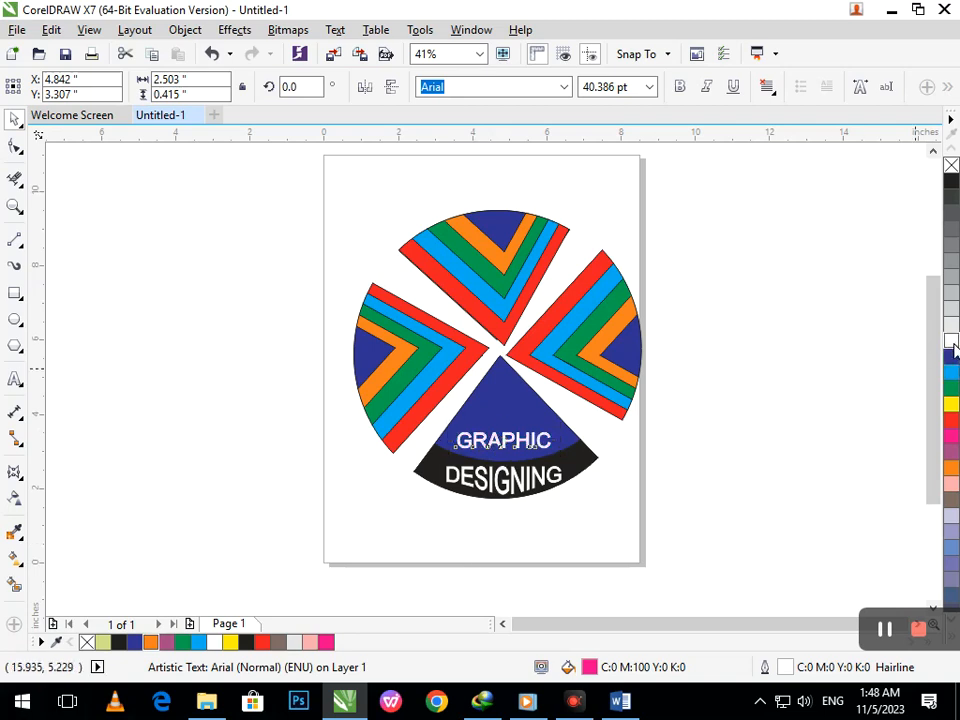
click(810, 448)
click(520, 450)
drag(520, 450, 521, 451)
key(Up)
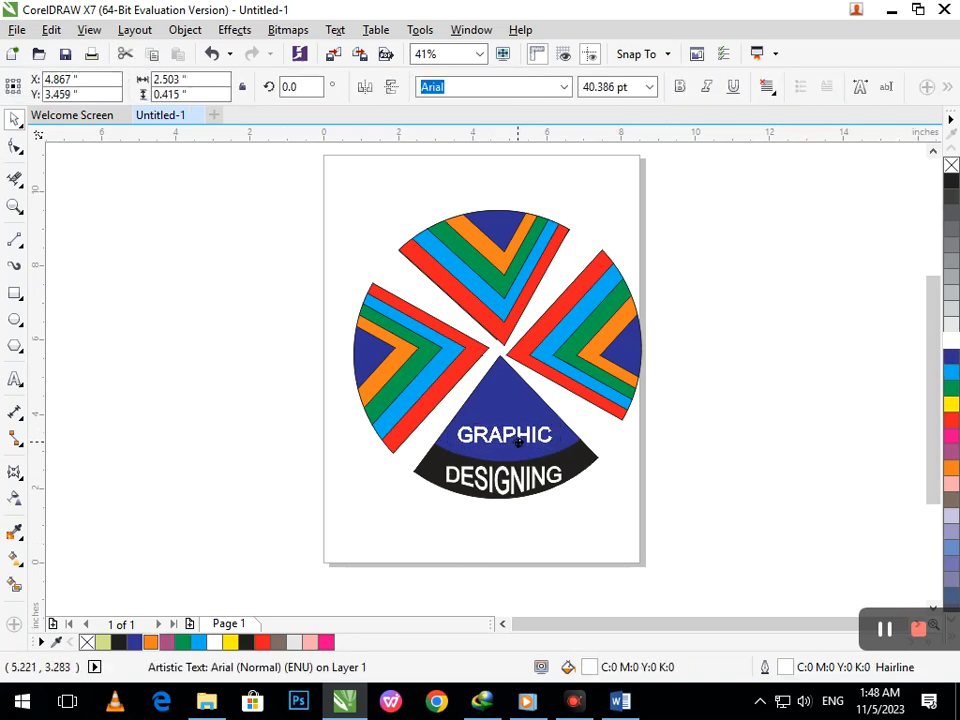
- Apply an Envelope to GRAPHIC, pull its lower middle node down and lower both bottom corner handles for a rounder lower edge
click(15, 471)
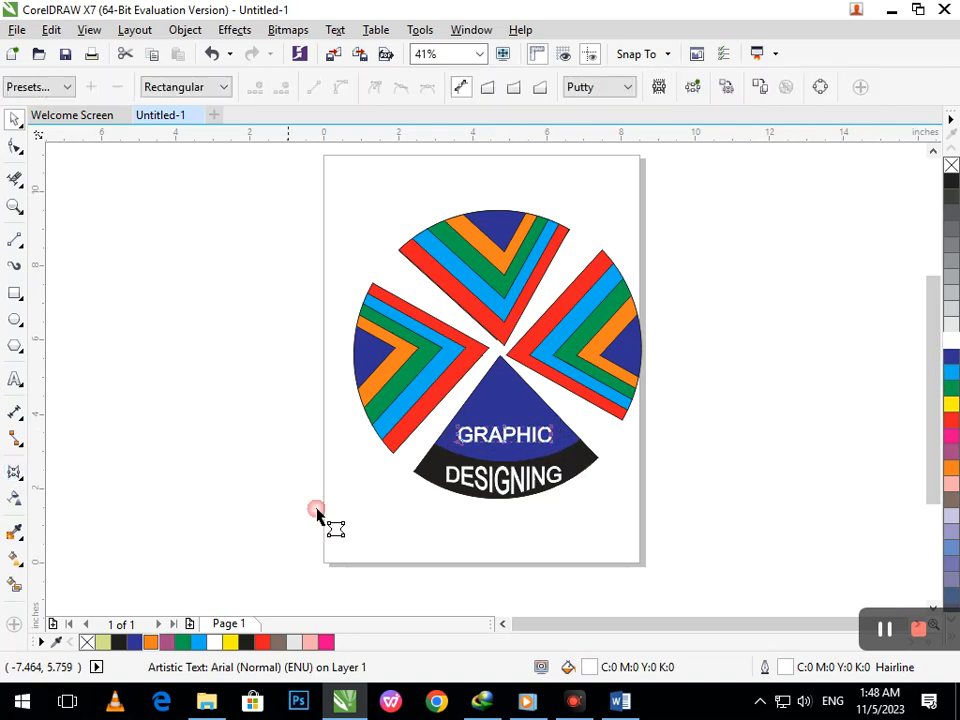
drag(508, 453, 512, 470)
scroll(484, 450, up, 4)
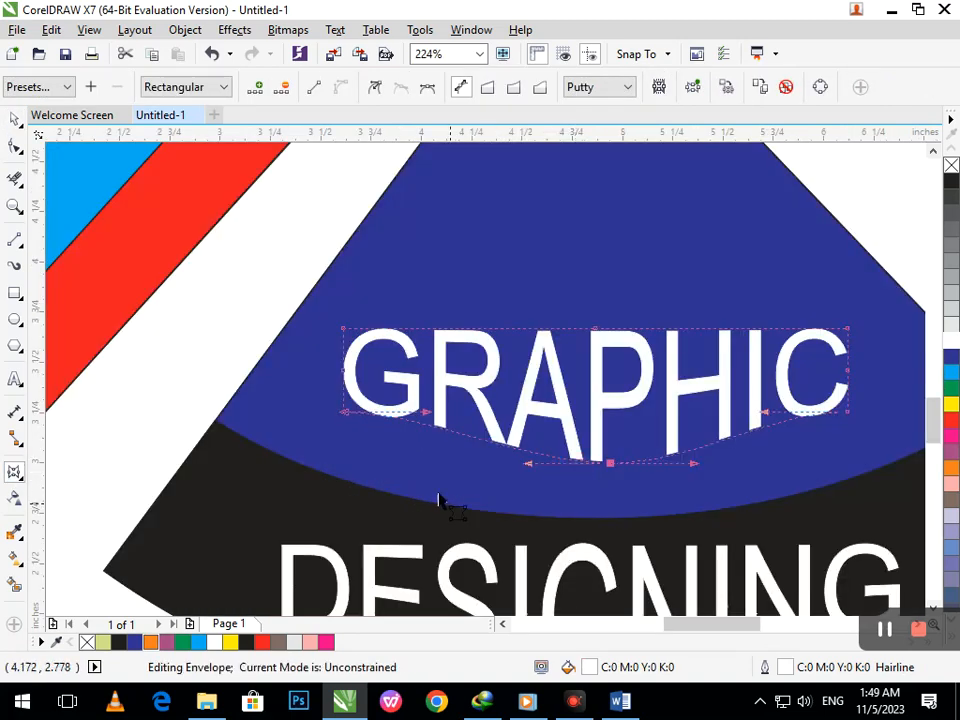
drag(425, 418, 418, 431)
click(848, 413)
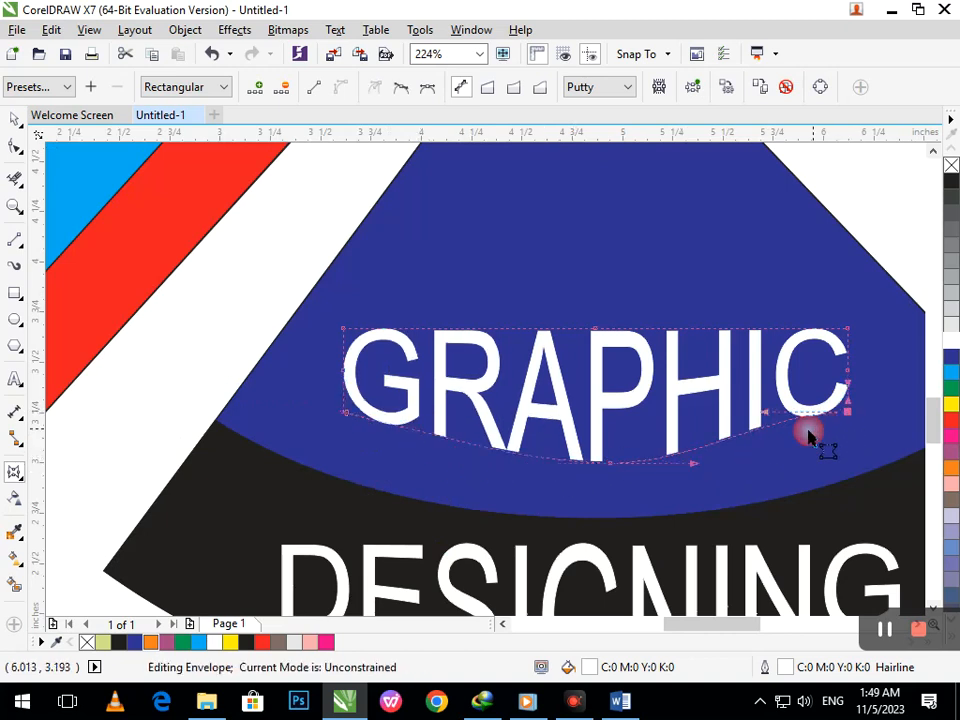
drag(767, 413, 764, 434)
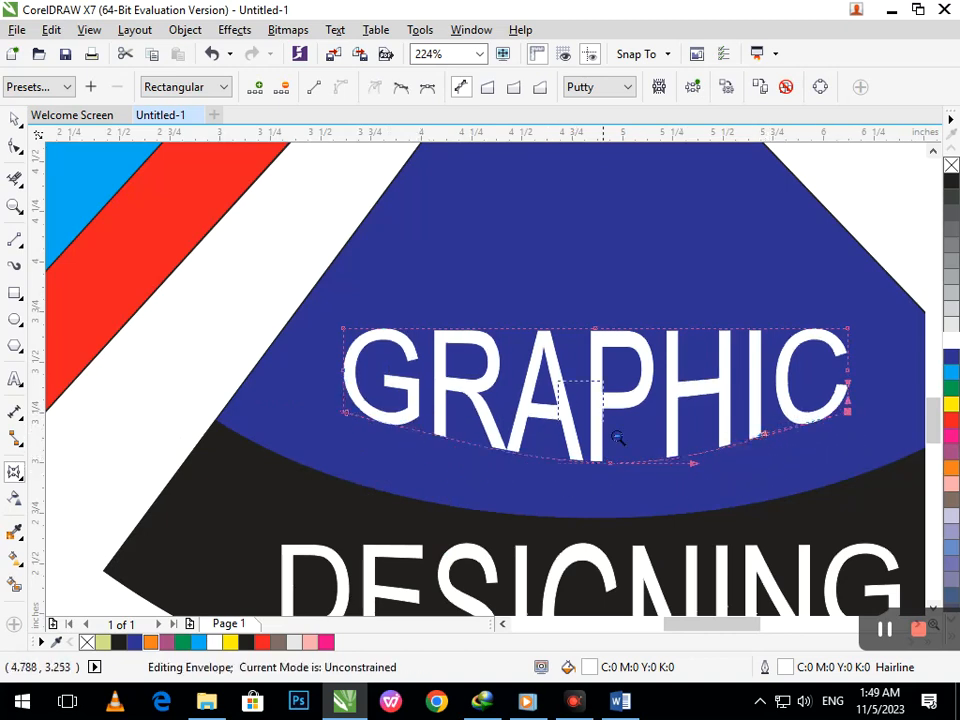
scroll(618, 437, down, 4)
- Arch the upper edge of the GRAPHIC envelope by raising its middle node and lifting the curve handles of both upper corners
drag(505, 435, 507, 465)
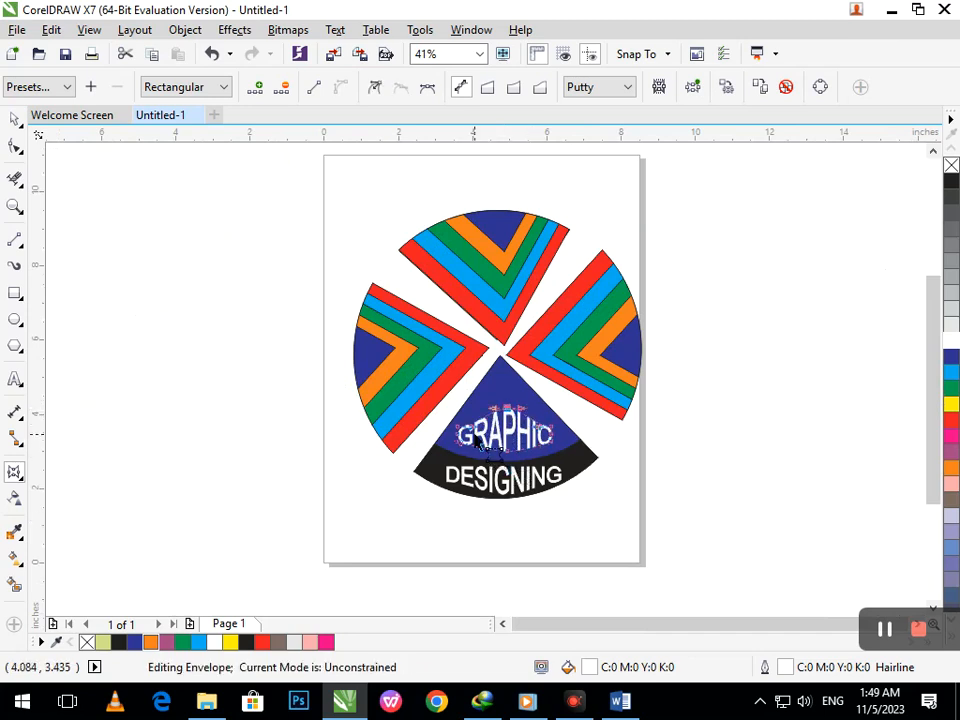
drag(587, 409, 620, 340)
drag(605, 342, 592, 465)
key(shift+F4)
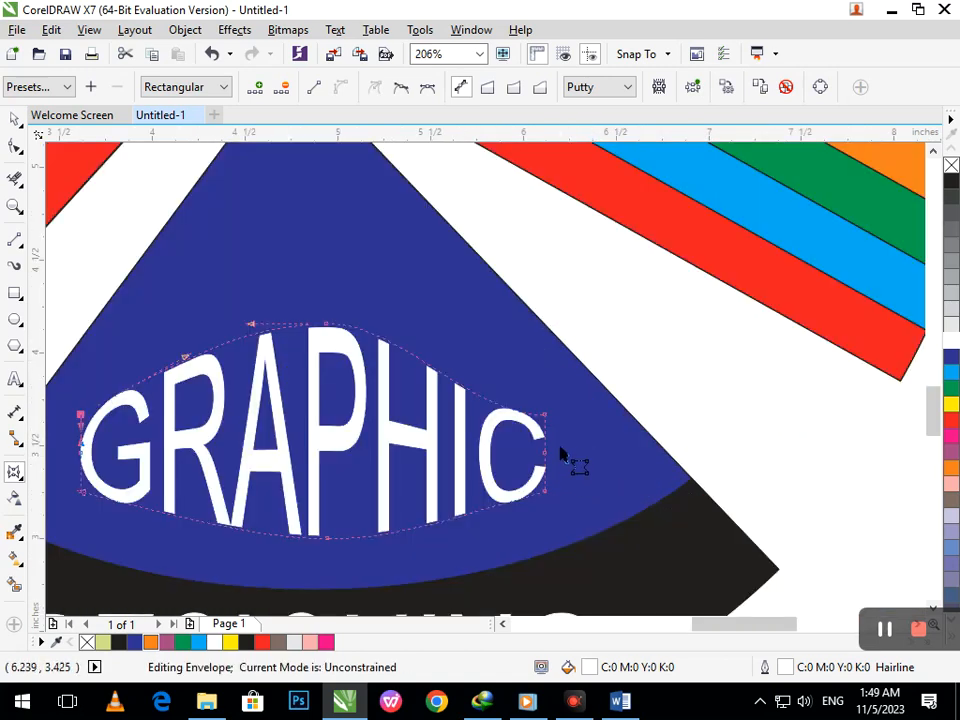
click(544, 416)
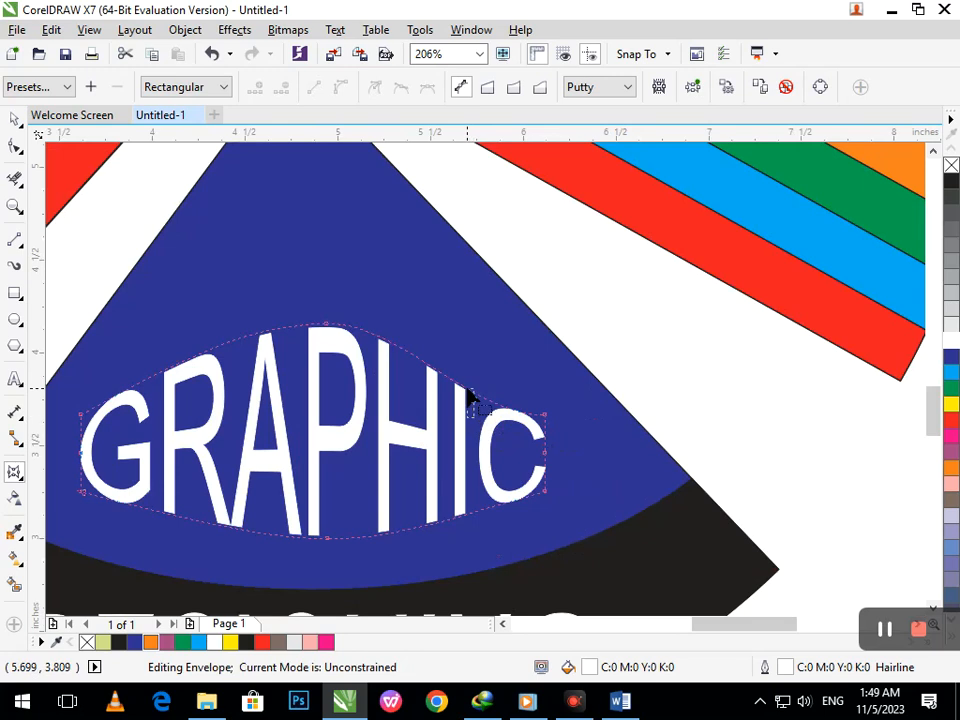
drag(472, 415, 456, 357)
key(shift+F4)
click(406, 470)
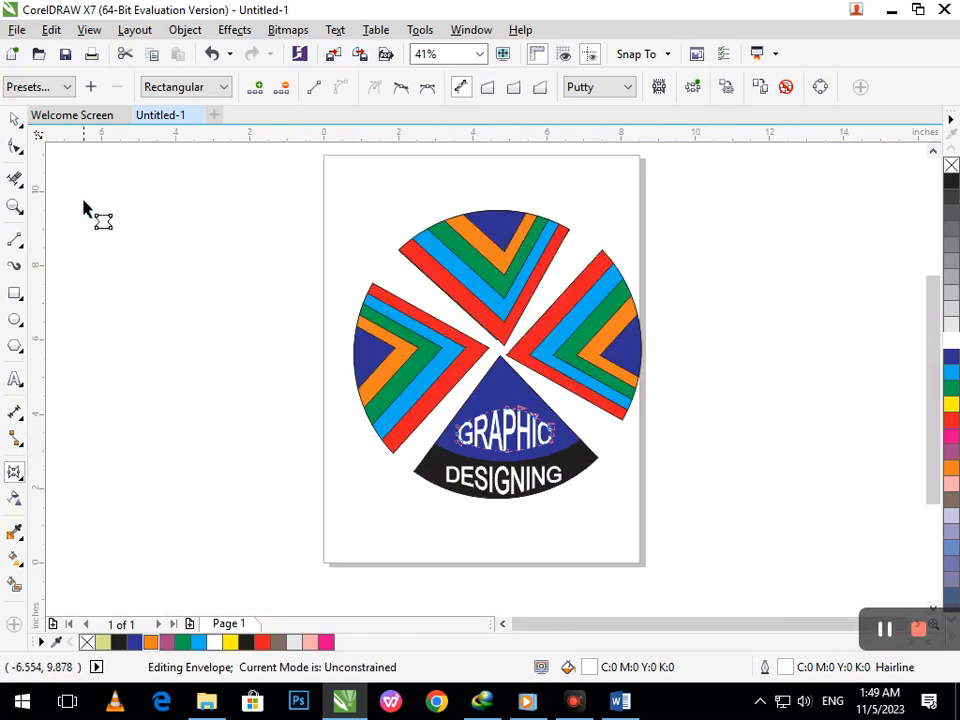
- Move the enveloped word GRAPHIC upward inside the blue part of the lower wedge
click(14, 119)
click(114, 300)
click(500, 455)
mouse_move(507, 443)
mouse_down()
mouse_move(512, 431)
mouse_move(506, 436)
mouse_up()
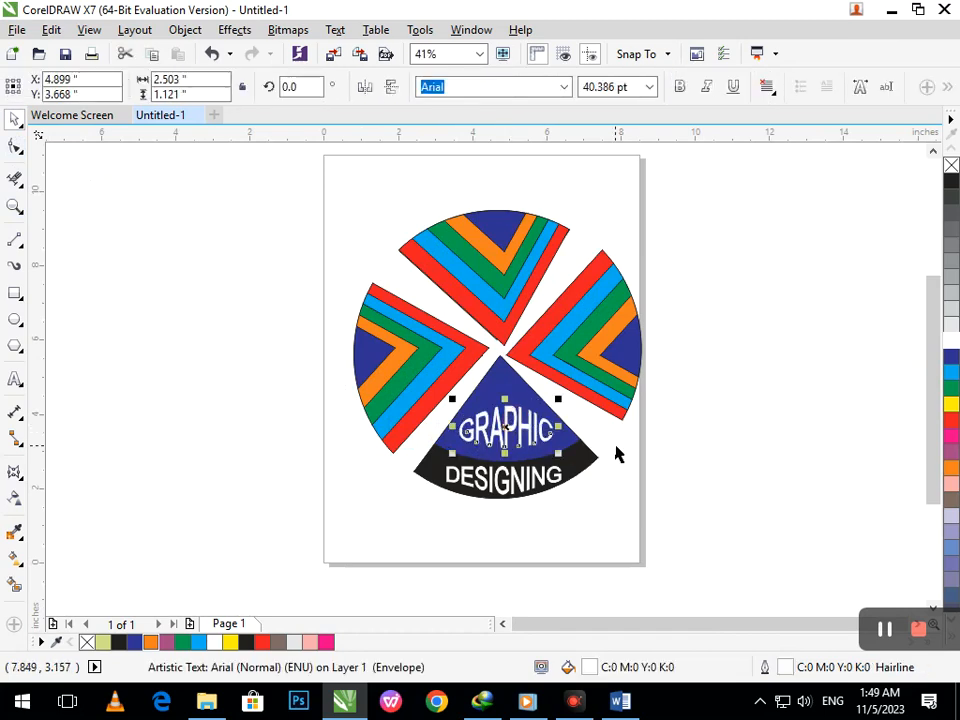
key(Up)
key(Up)
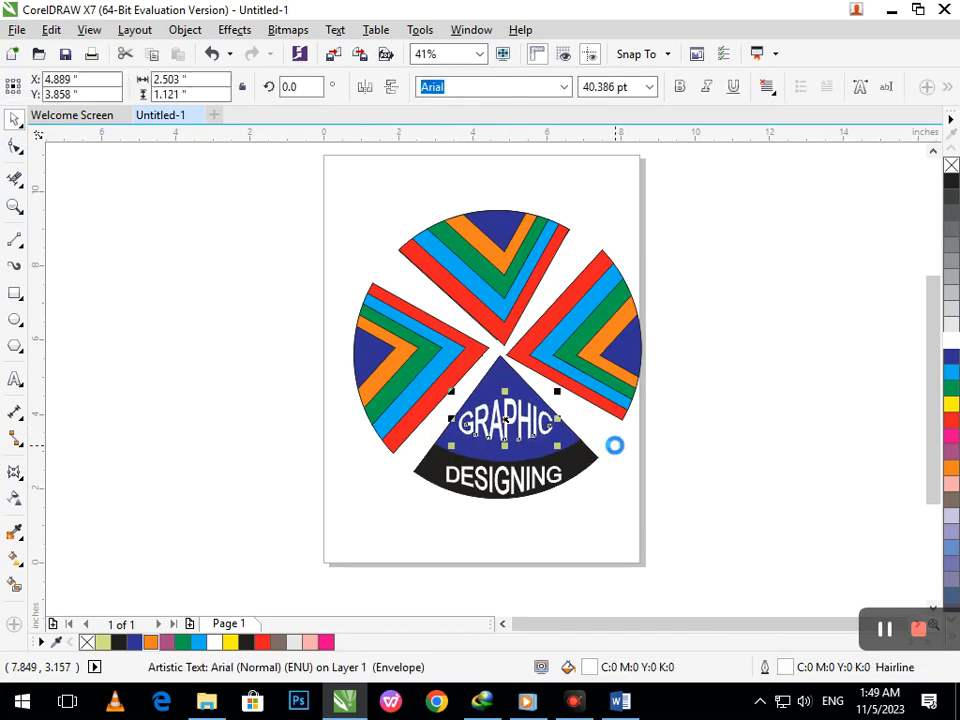
click(667, 498)
- Round the lower edge of the DESIGNING envelope by lowering the curve handles of both bottom corner nodes
click(502, 480)
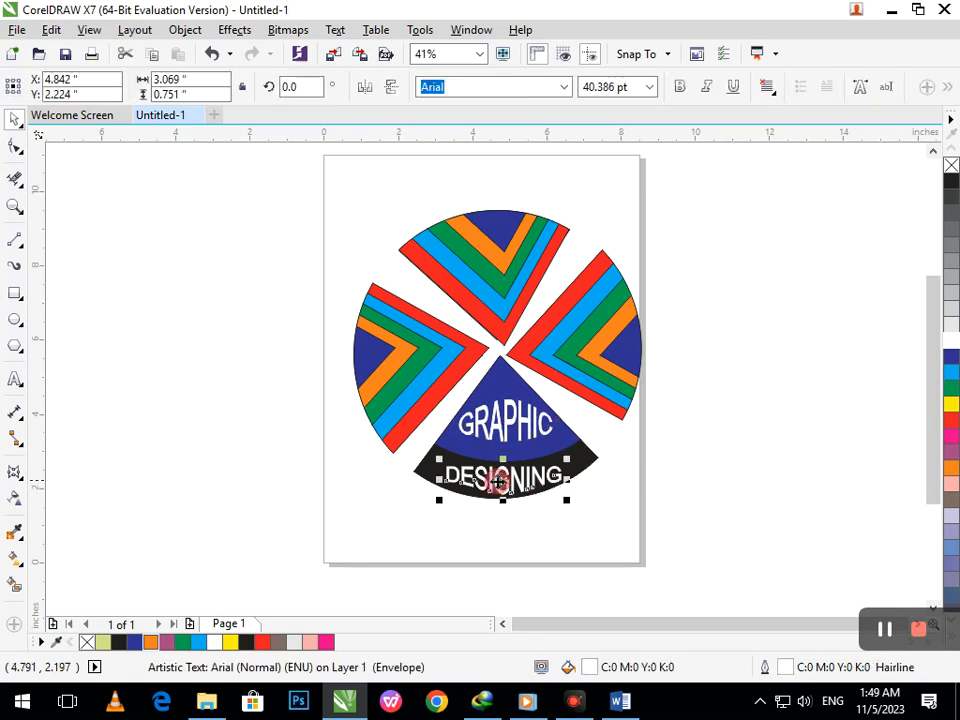
click(14, 472)
drag(349, 439, 611, 553)
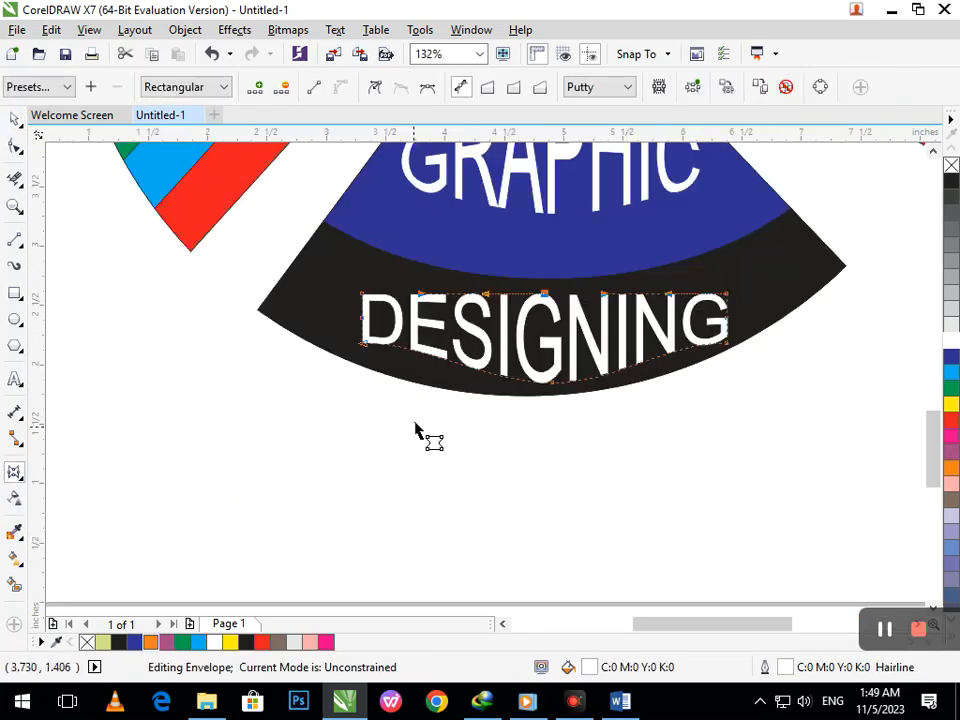
click(361, 344)
drag(423, 344, 426, 367)
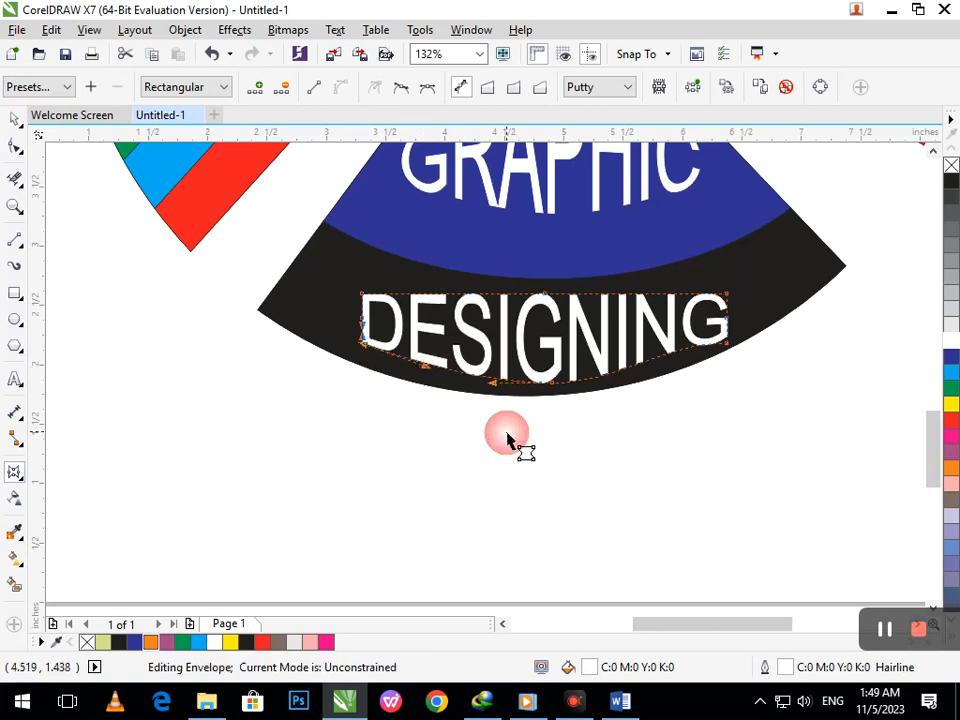
click(727, 343)
drag(675, 355, 681, 375)
key(F3)
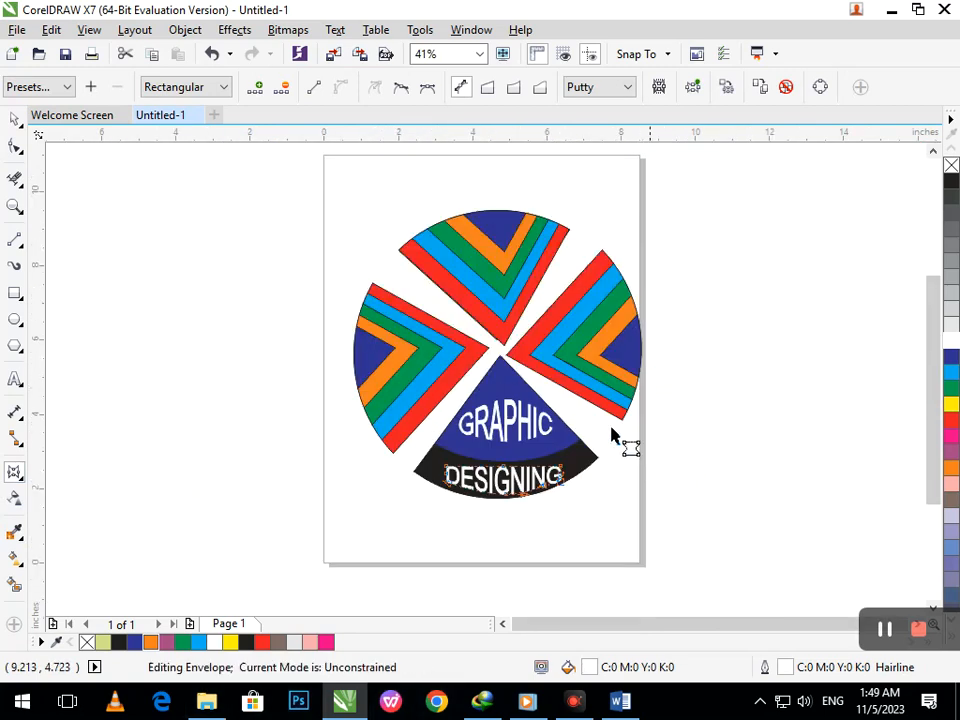
click(14, 118)
click(124, 268)
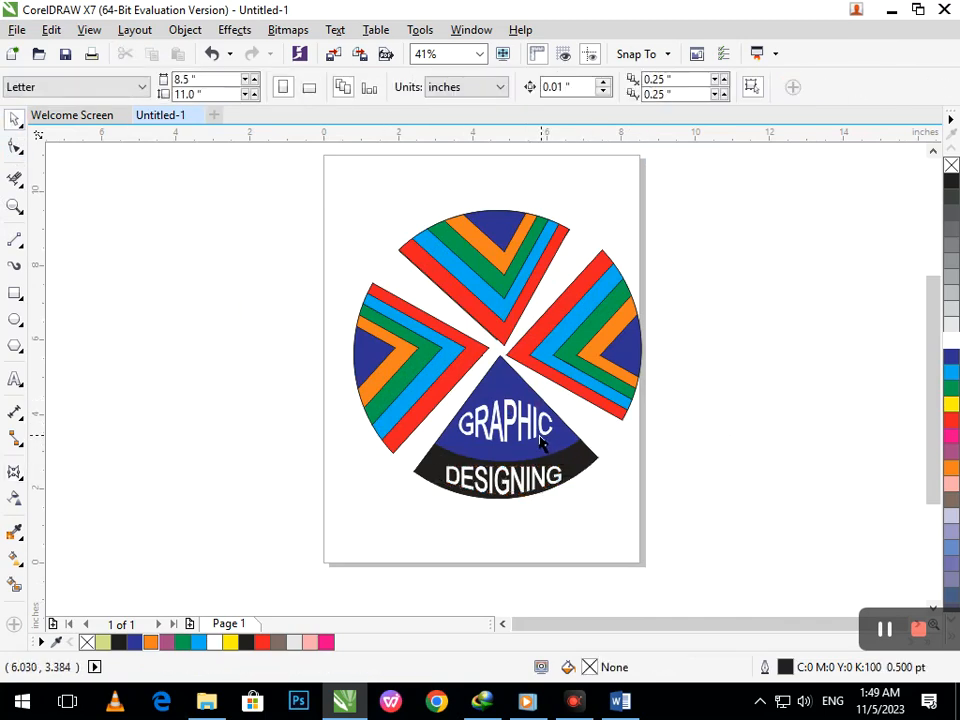
- Reposition the word GRAPHIC in the blue wedge to about X 4.86 and Y 3.72 inches, using small nudges
click(524, 430)
drag(524, 430, 526, 437)
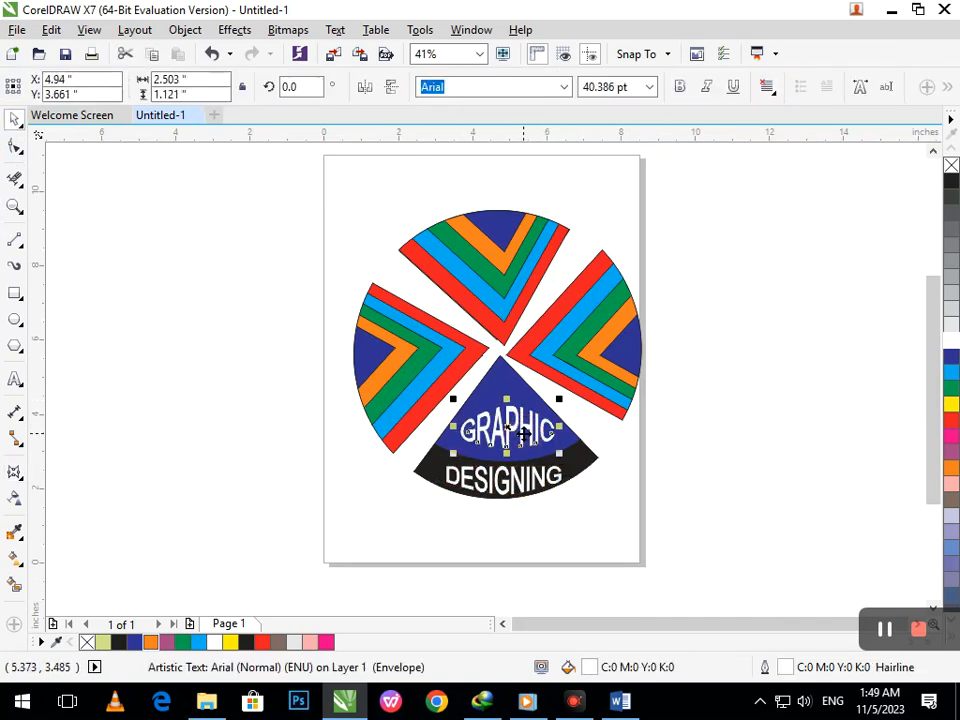
key(Left)
key(Left)
key(Left)
key(Left)
key(Left)
key(Left)
key(Left)
key(Left)
key(Left)
key(Up)
key(Up)
key(Up)
key(Up)
key(Up)
key(Up)
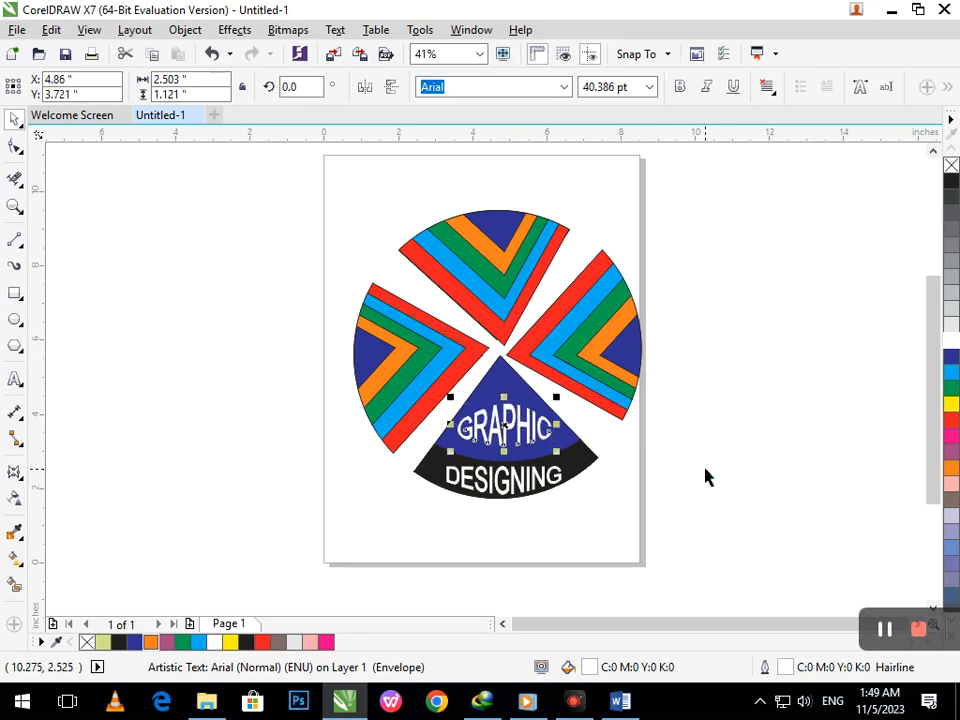
key(Tab)
click(694, 388)
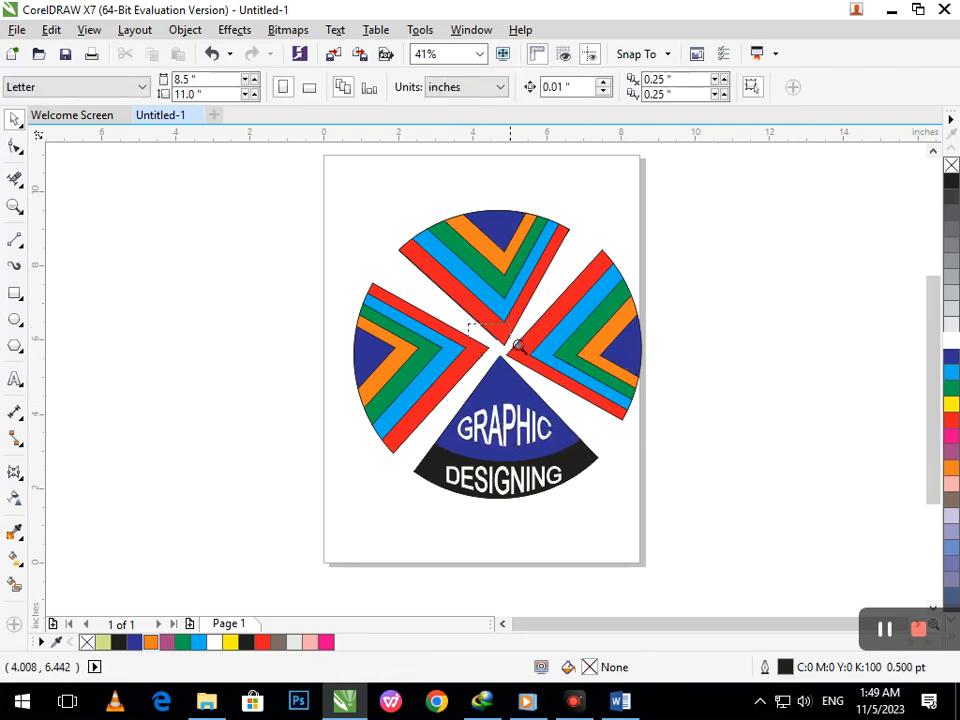
- Try to delete the thickened line along the upper wedge's red edge near the logo's centre, and undo the deletion
drag(518, 346, 518, 348)
drag(485, 411, 446, 436)
key(Delete)
drag(533, 455, 489, 467)
key(Delete)
click(543, 449)
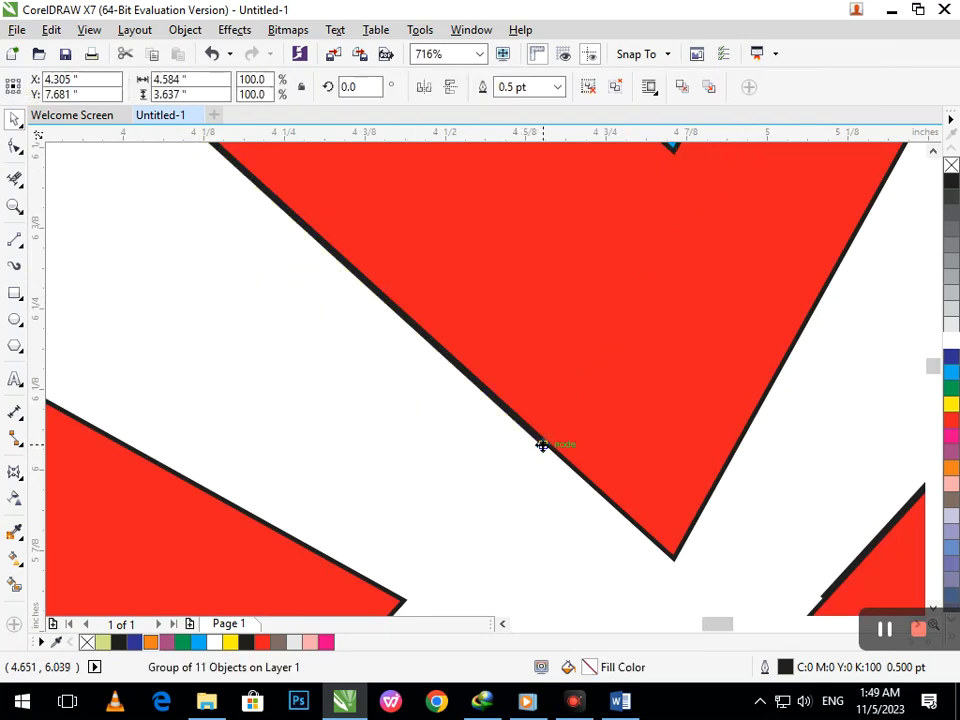
key(Delete)
key(ctrl+z)
key(F2)
drag(482, 405, 572, 456)
key(shift+F4)
click(671, 506)
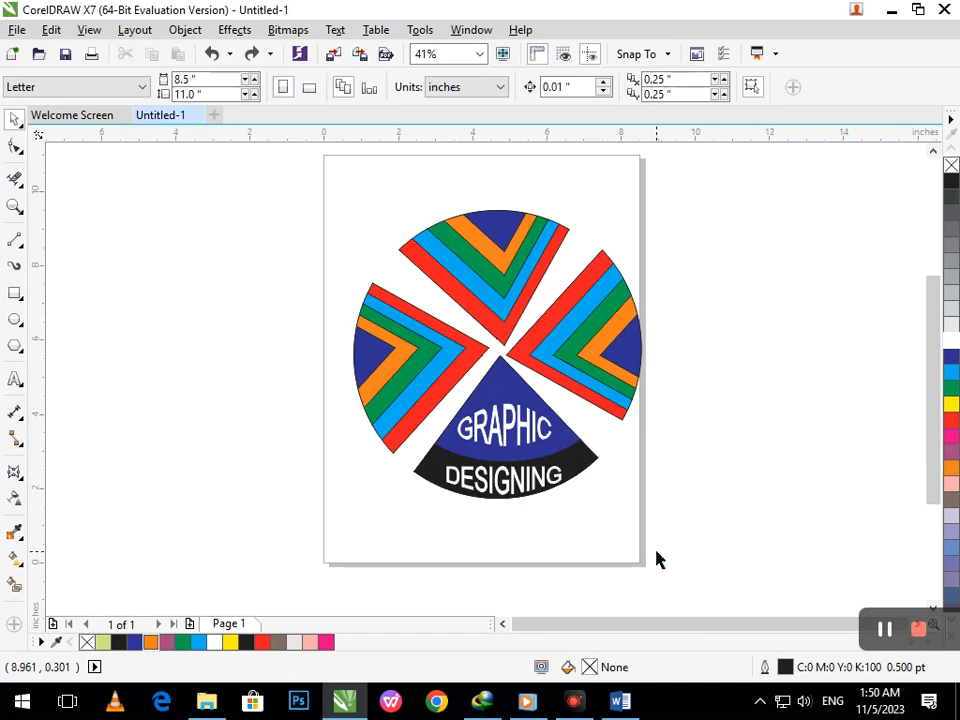
- Try yellow, cyan, blue and dark brown fills on the black band behind DESIGNING
click(592, 470)
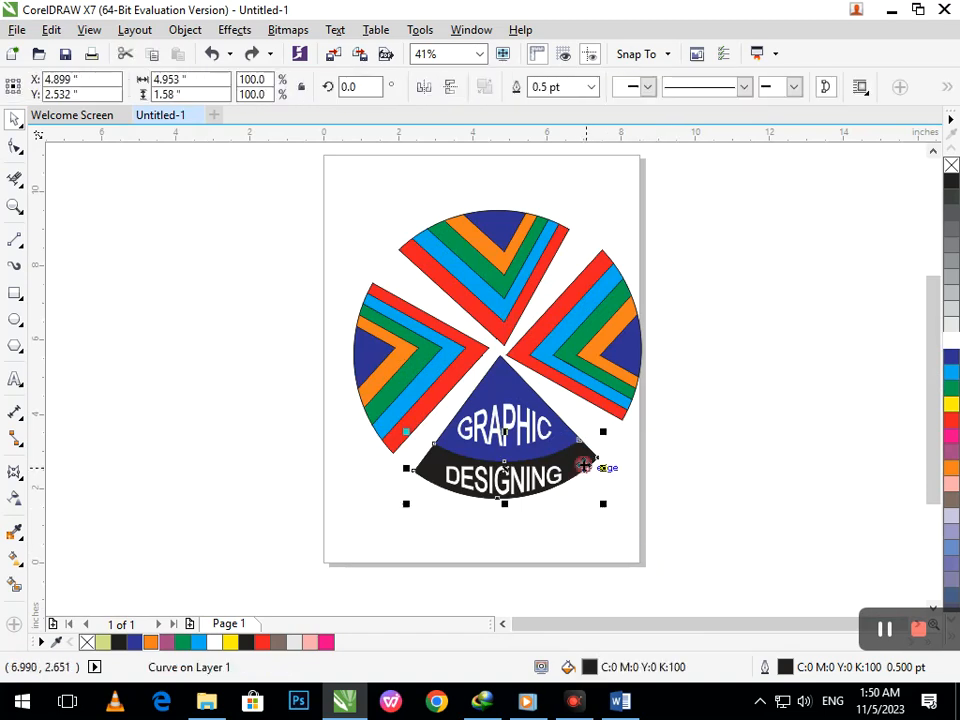
click(951, 468)
click(951, 404)
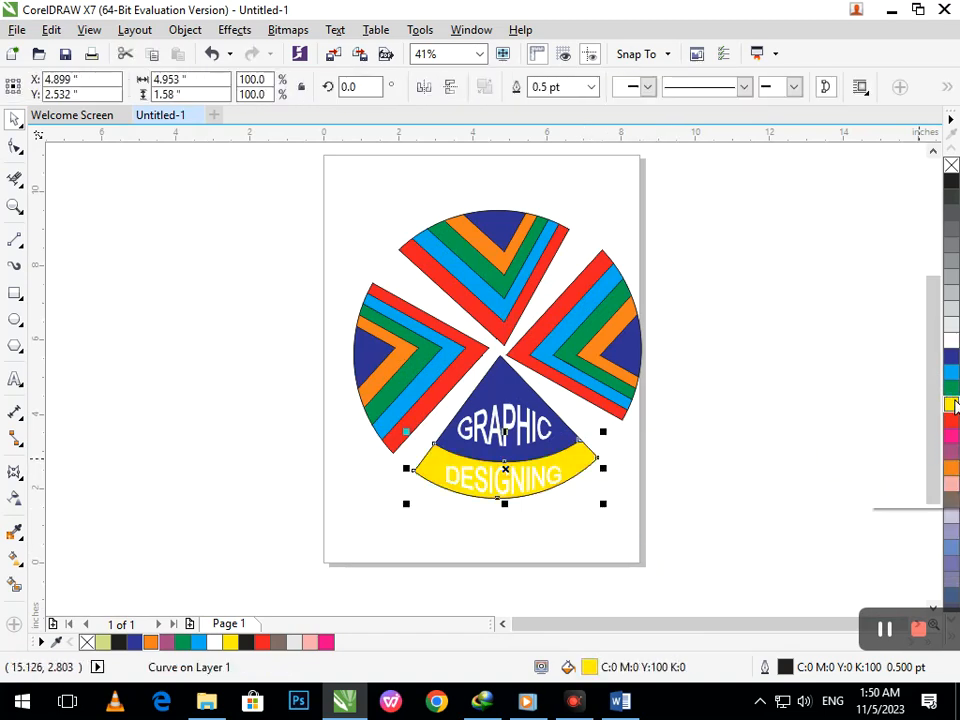
click(951, 372)
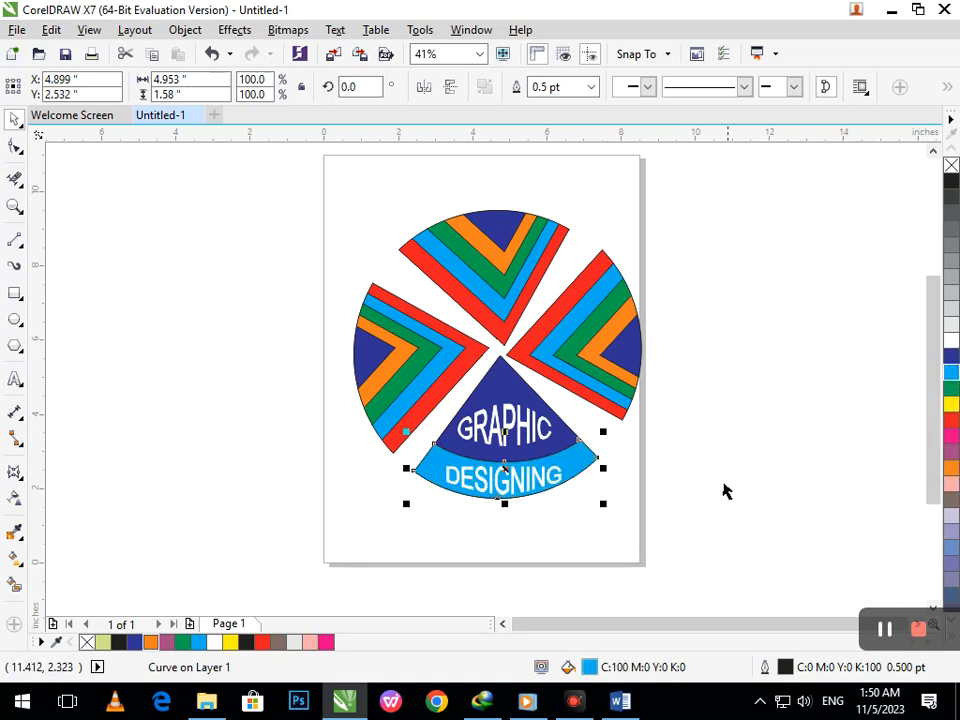
click(953, 357)
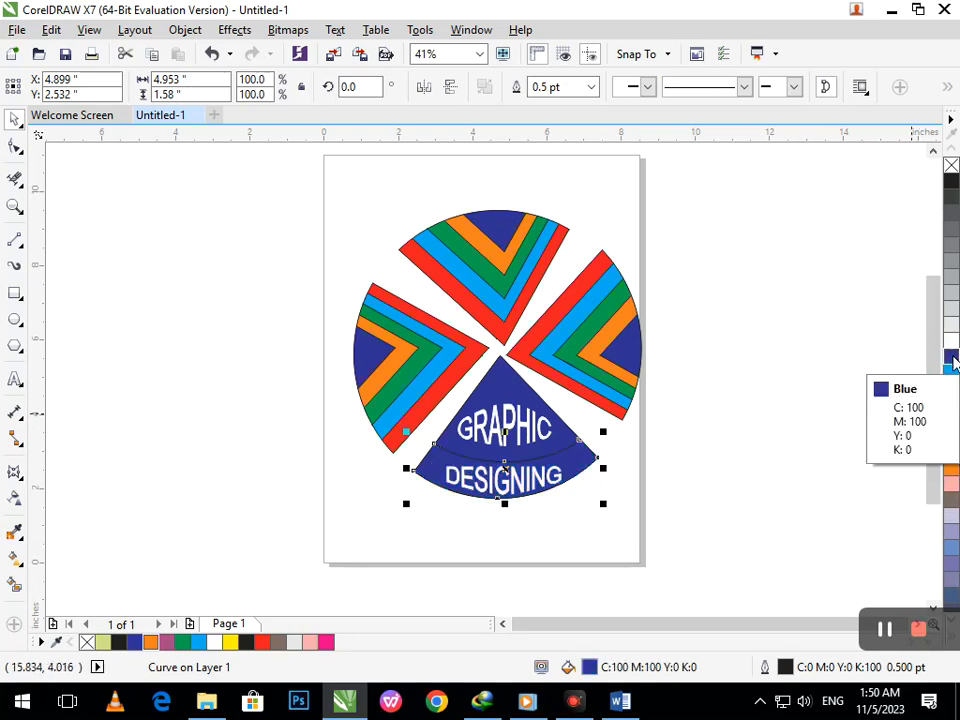
click(953, 506)
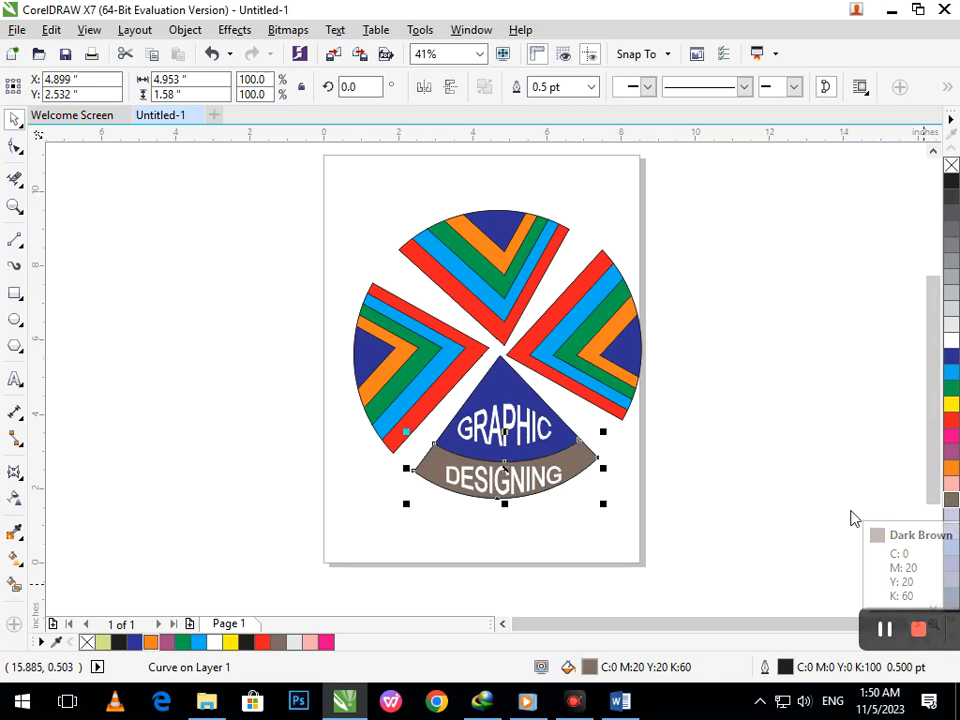
click(596, 510)
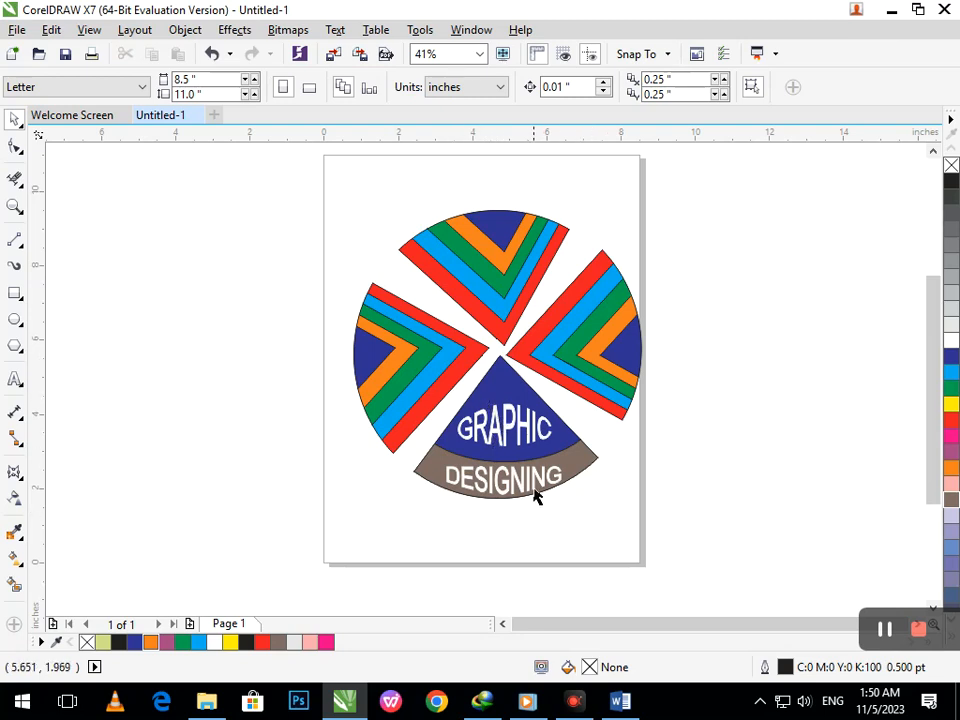
- Fill the curved band behind DESIGNING with cyan
scroll(529, 464, down, 1)
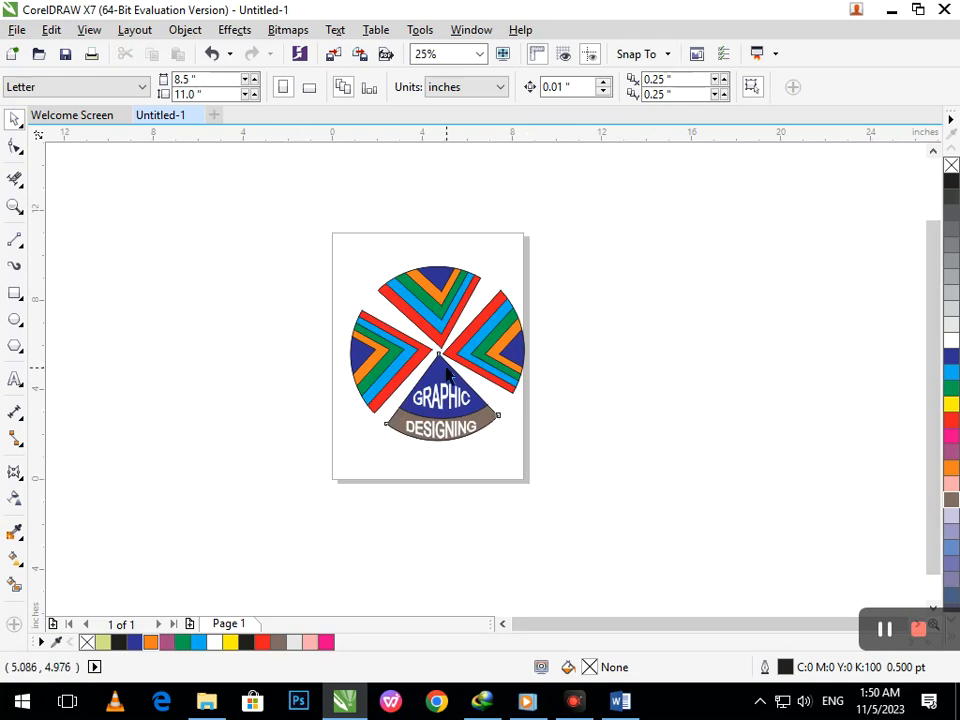
click(447, 372)
click(561, 456)
click(491, 422)
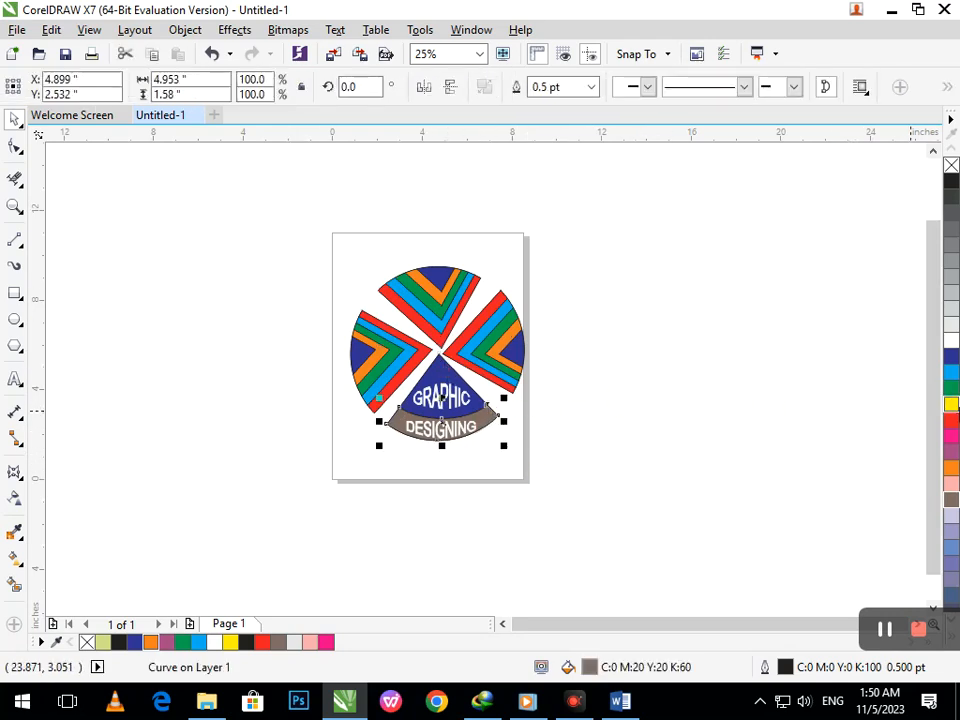
click(951, 373)
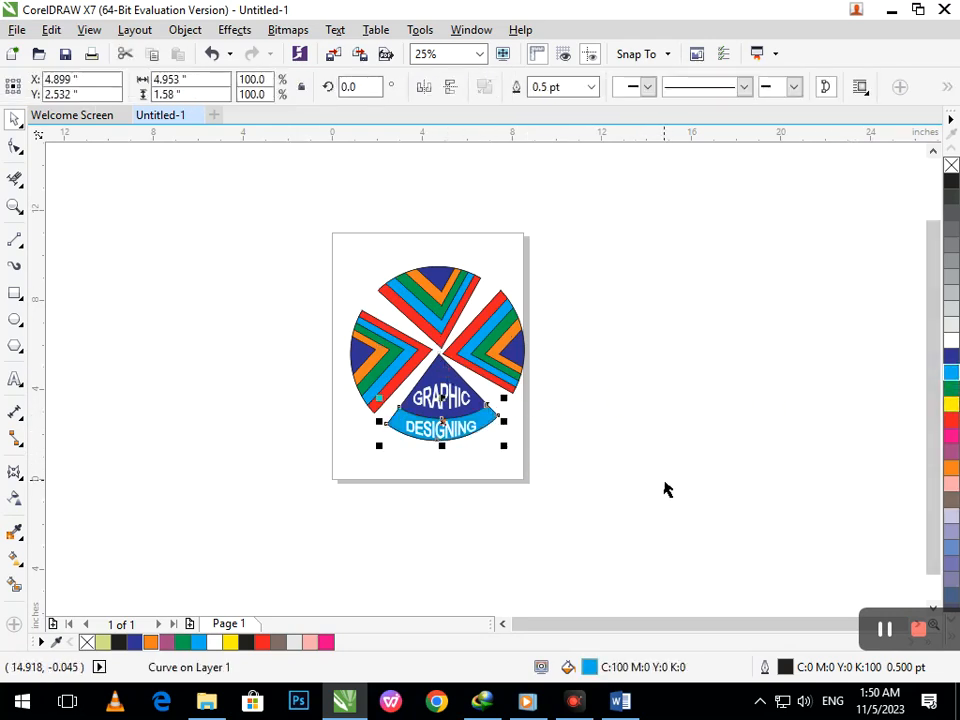
- Fill the curved word DESIGNING in the cyan band with black
click(445, 443)
click(445, 443)
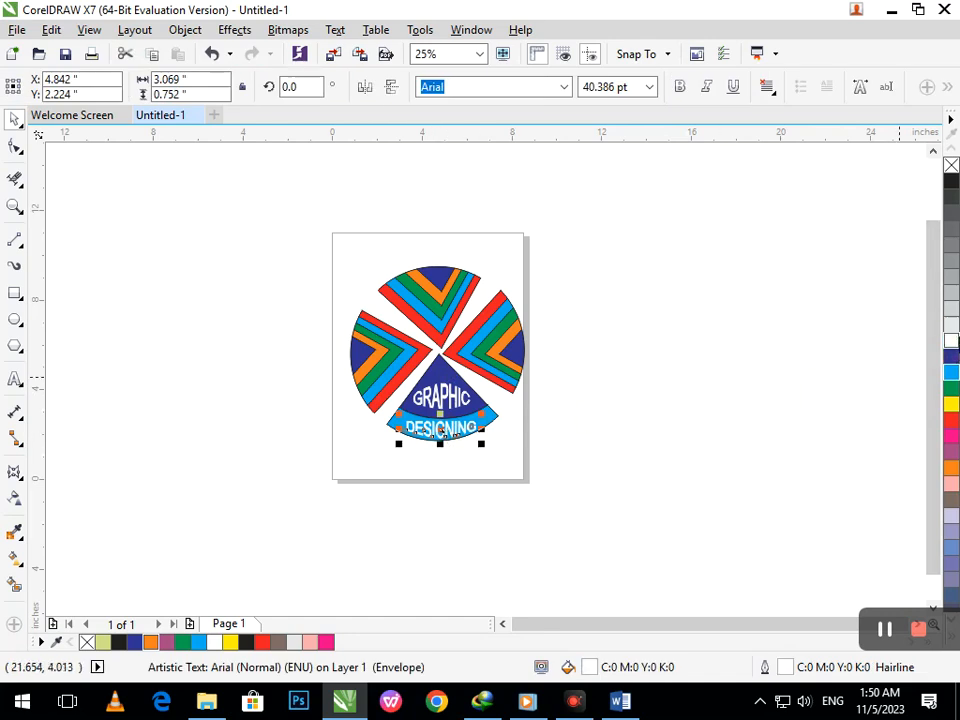
click(951, 182)
click(553, 514)
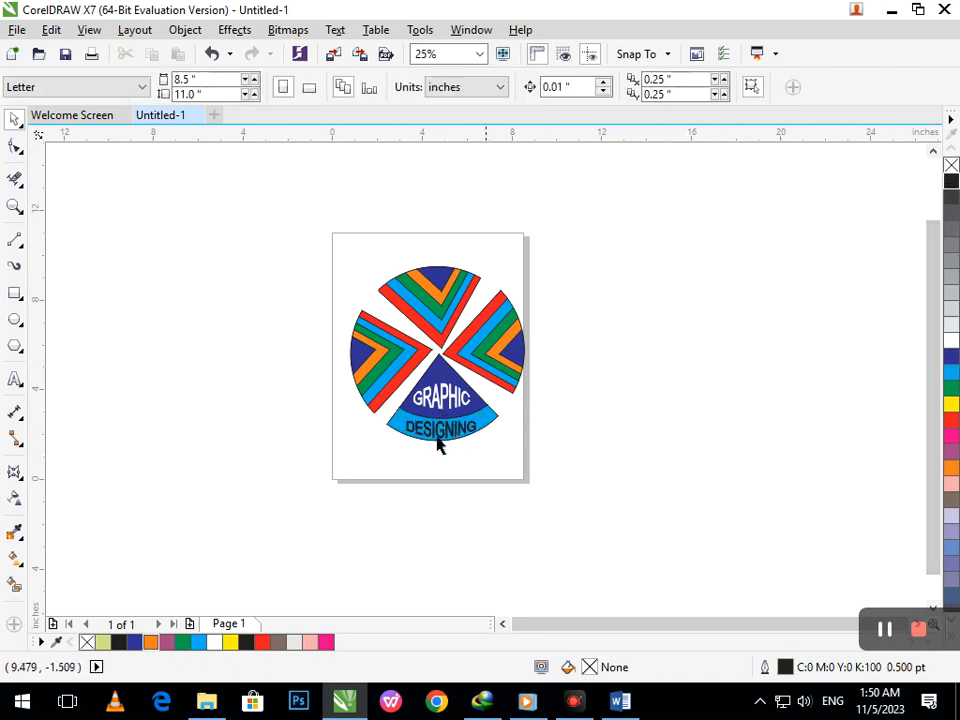
- Try to move the blue wedge behind GRAPHIC off to the side, undoing each move
drag(279, 257, 638, 510)
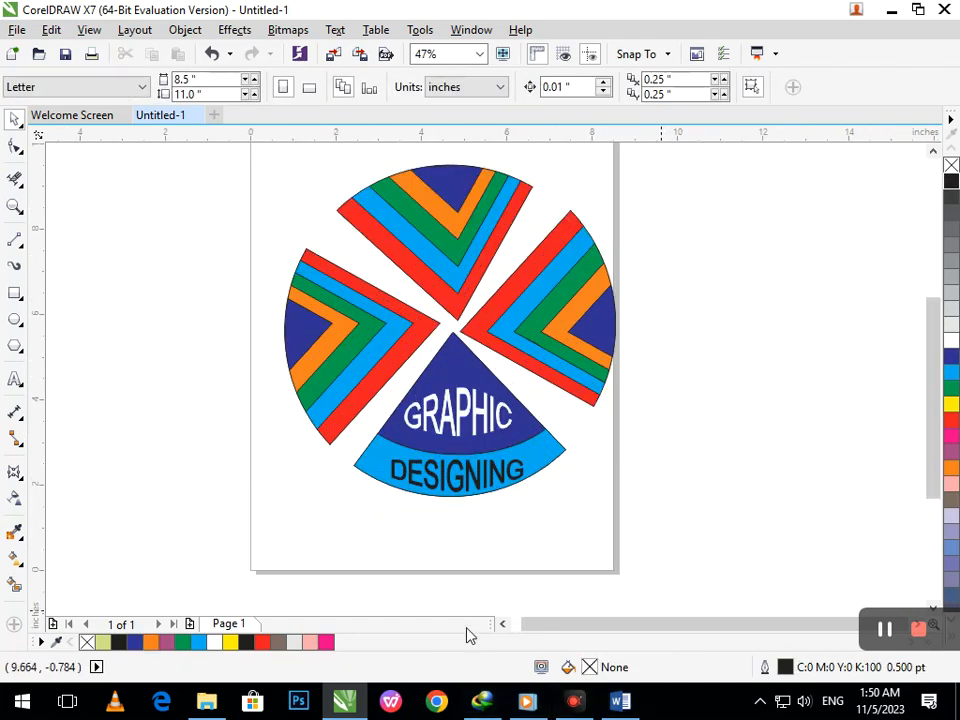
click(478, 447)
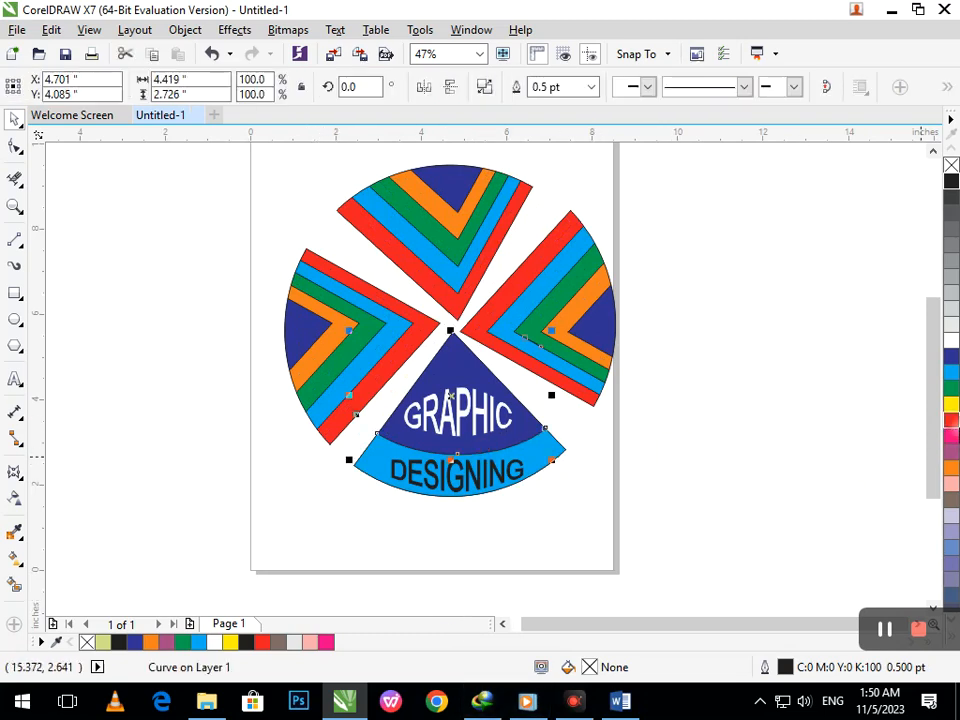
click(774, 469)
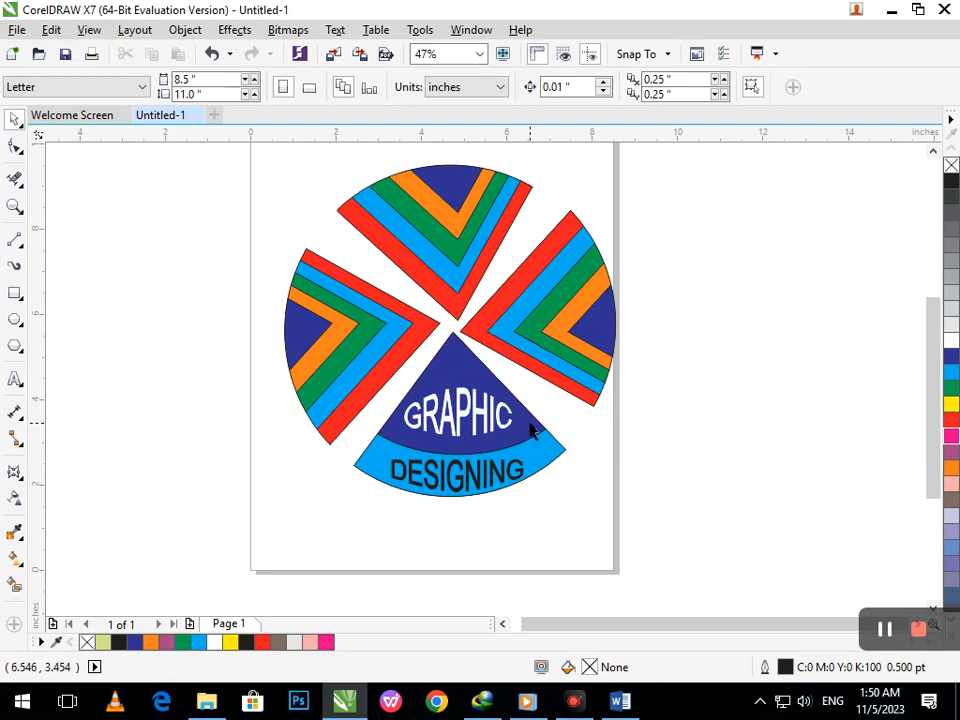
drag(531, 430, 735, 418)
key(ctrl+z)
click(602, 409)
key(ctrl+z)
drag(536, 425, 609, 407)
key(ctrl+z)
drag(531, 425, 601, 416)
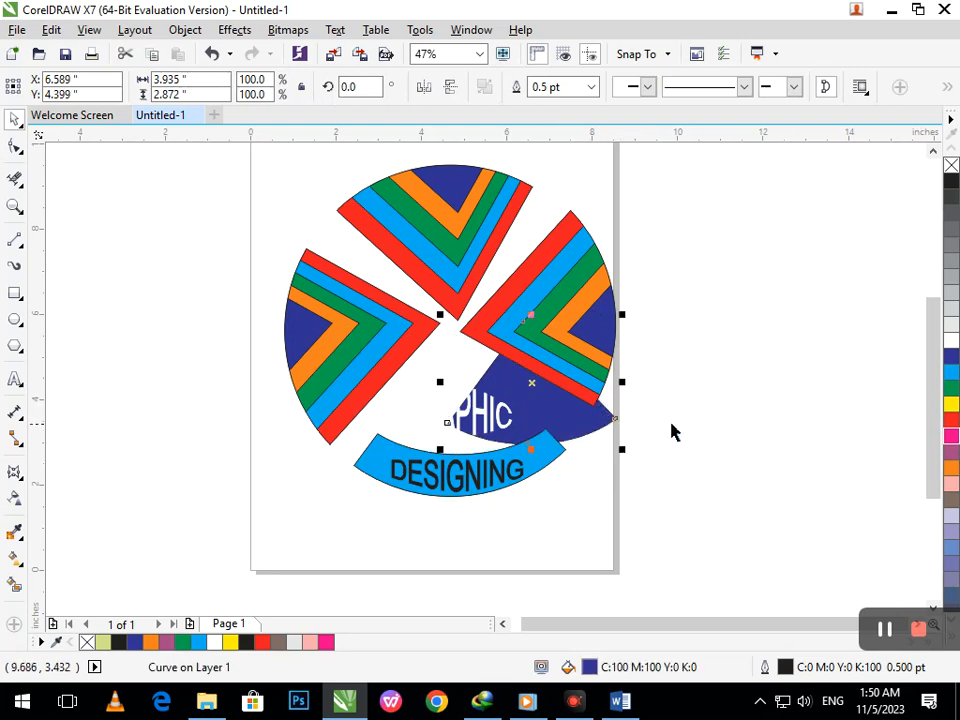
key(ctrl+z)
- Fill the wedge behind GRAPHIC with the purple palette colour
click(949, 462)
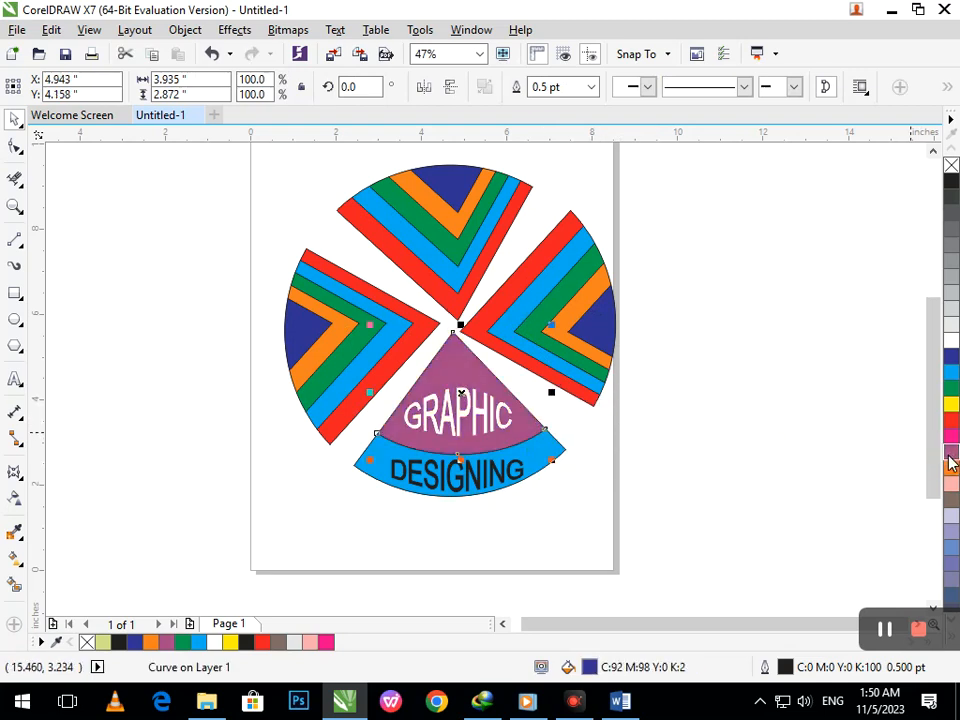
click(696, 487)
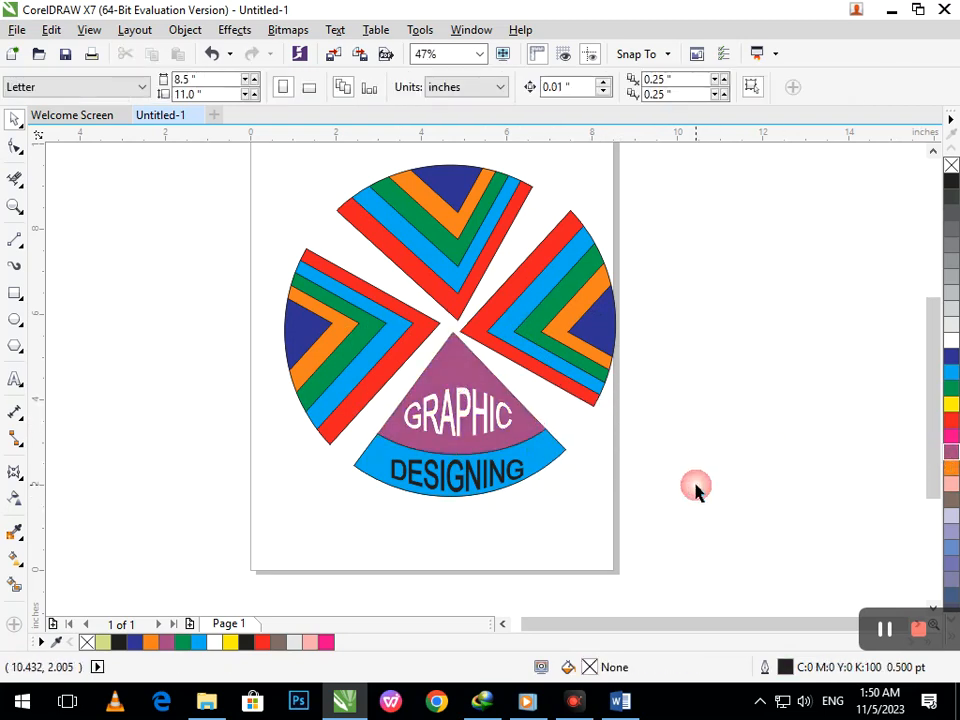
key(F3)
click(512, 463)
key(F2)
drag(289, 238, 637, 508)
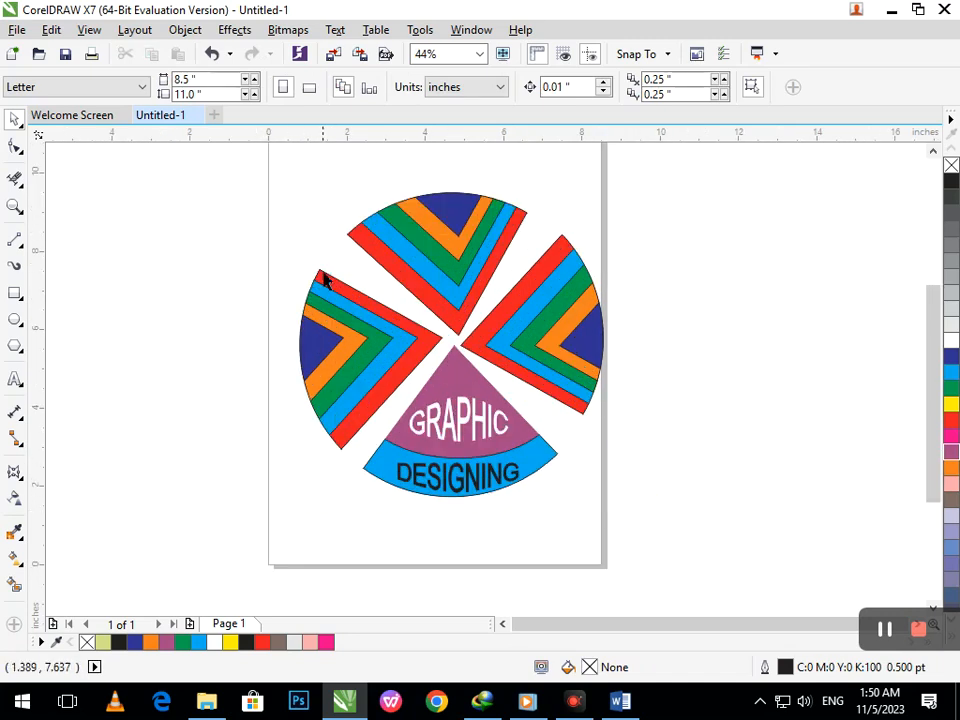
click(452, 433)
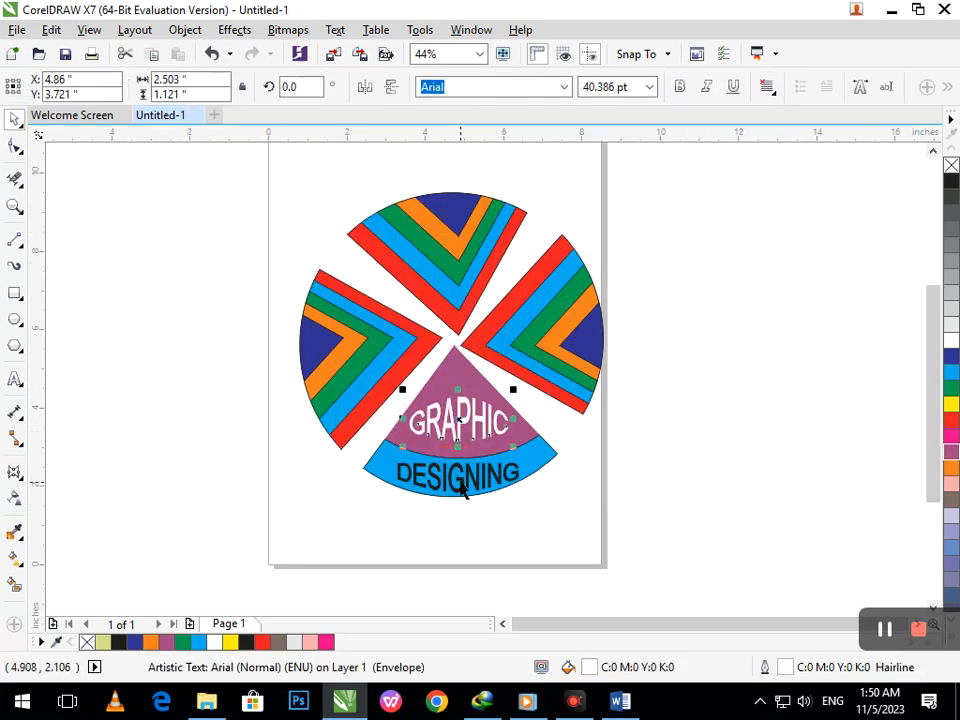
shift+click(463, 487)
drag(459, 482, 735, 420)
key(ctrl+z)
click(528, 563)
- Move the words GRAPHIC and DESIGNING together off the page, to about X 13.37 and Y 5.41 inches
click(479, 481)
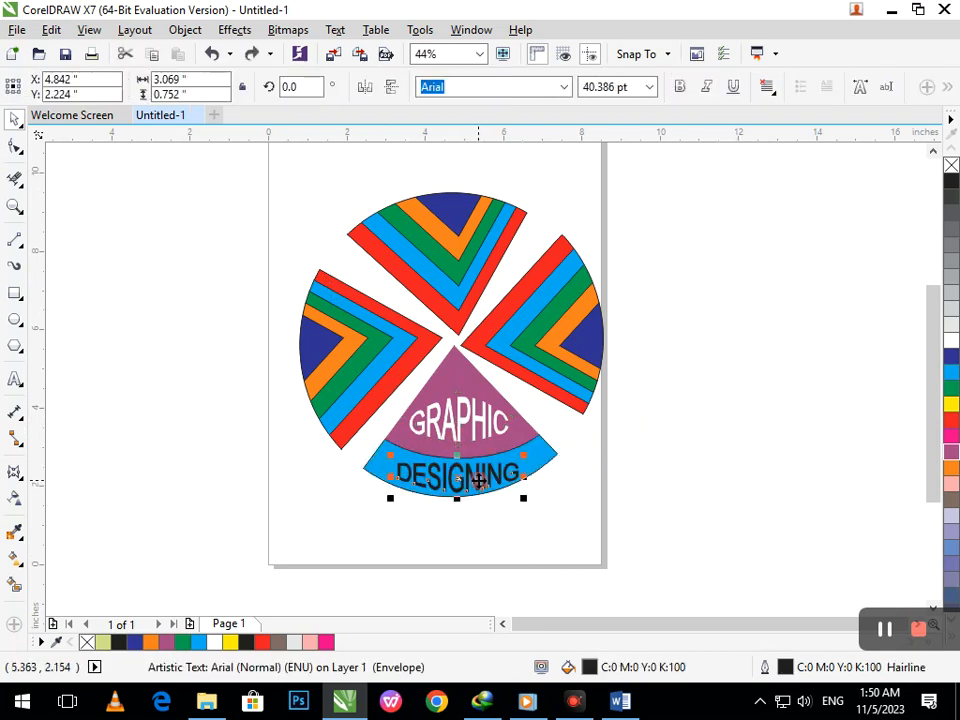
shift+click(469, 428)
drag(452, 437, 785, 400)
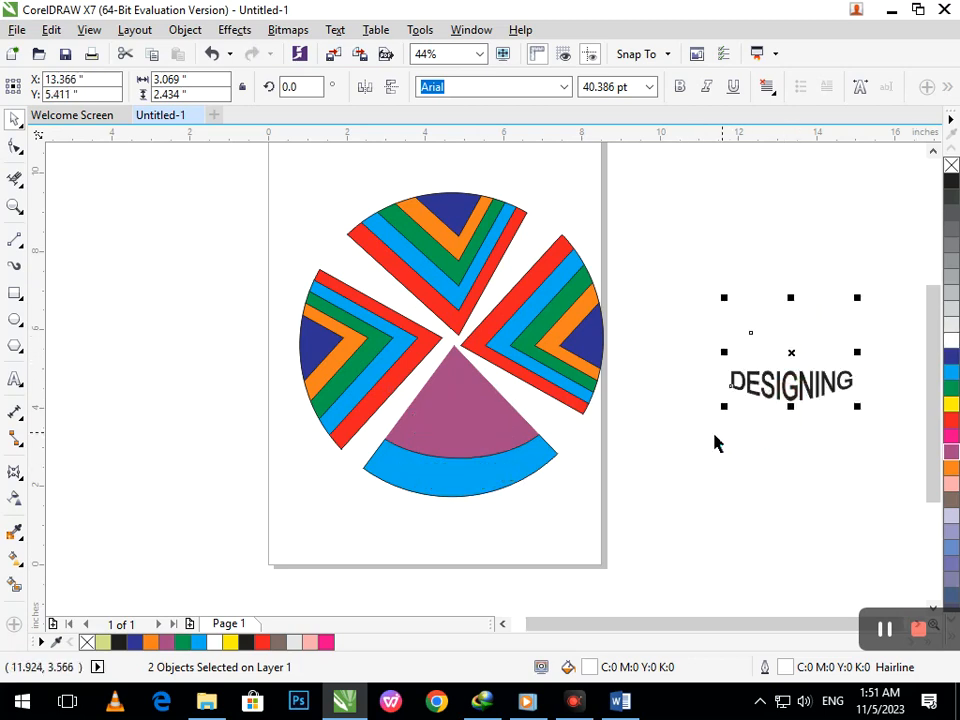
- Group the two words and set the outline width of all wedge shapes to None
key(ctrl+g)
drag(198, 182, 630, 405)
click(784, 88)
click(737, 103)
click(747, 307)
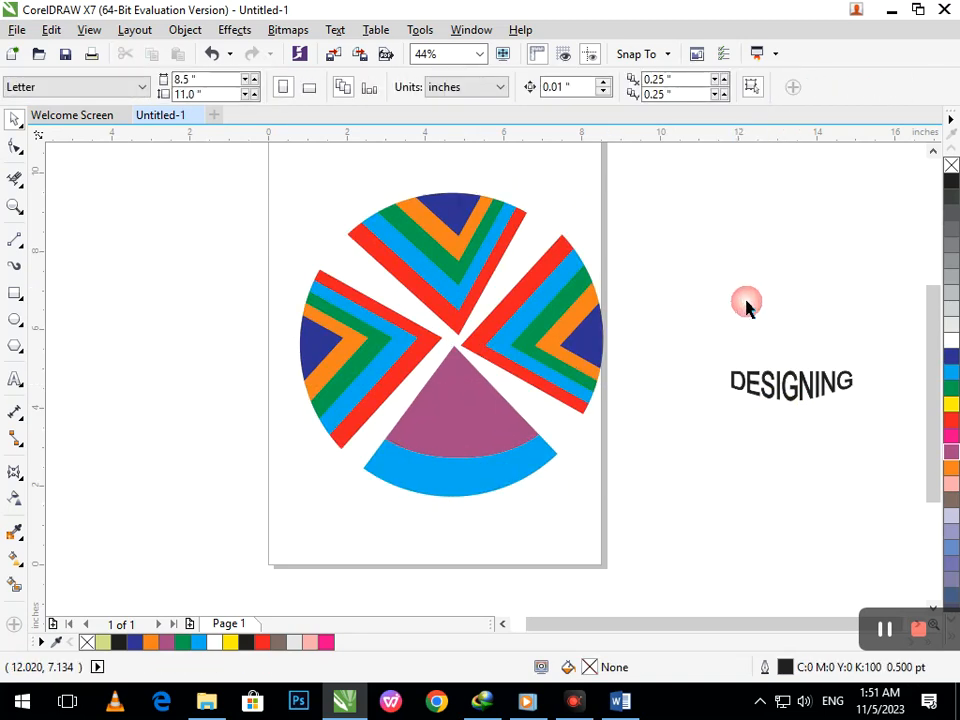
- Move the grouped words back onto the purple and cyan lower wedge
drag(806, 396, 470, 483)
click(620, 510)
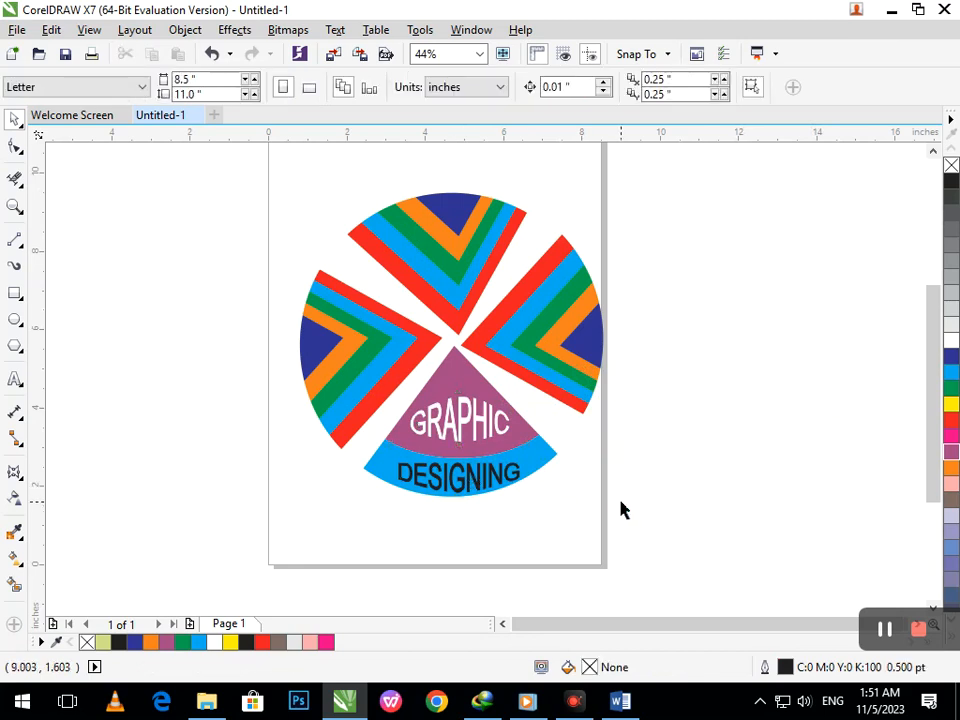
- Nudge the right-hand chevron wedge toward the logo's centre, to about X 6.58 inches
click(572, 384)
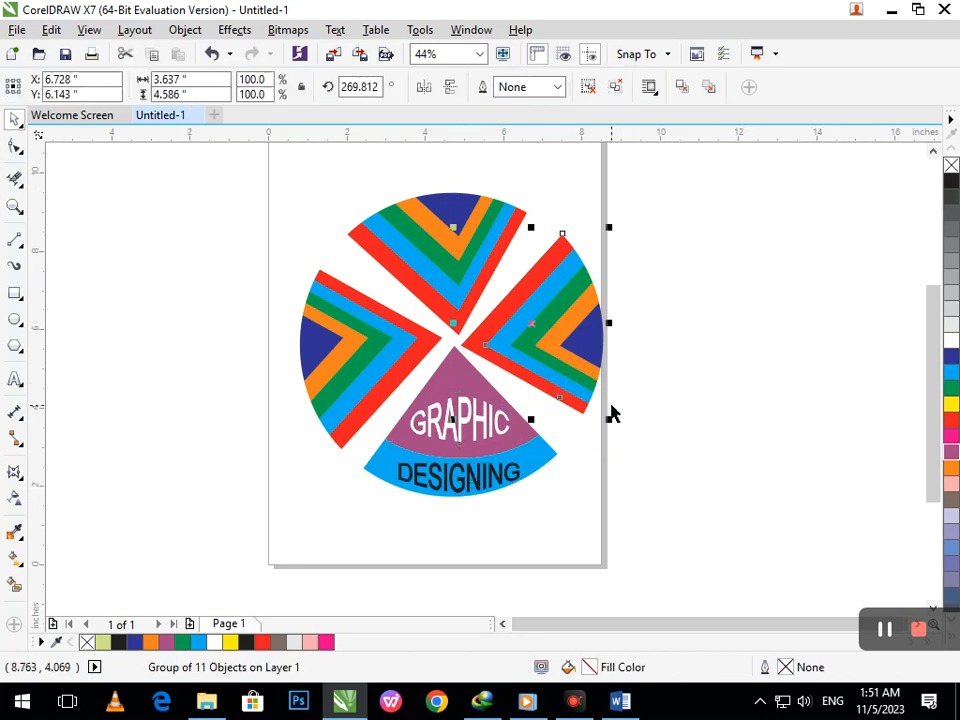
key(Left)
key(Left)
key(Left)
key(Left)
key(Left)
key(Left)
key(Left)
key(Left)
key(Left)
key(Left)
key(Left)
key(Left)
key(Left)
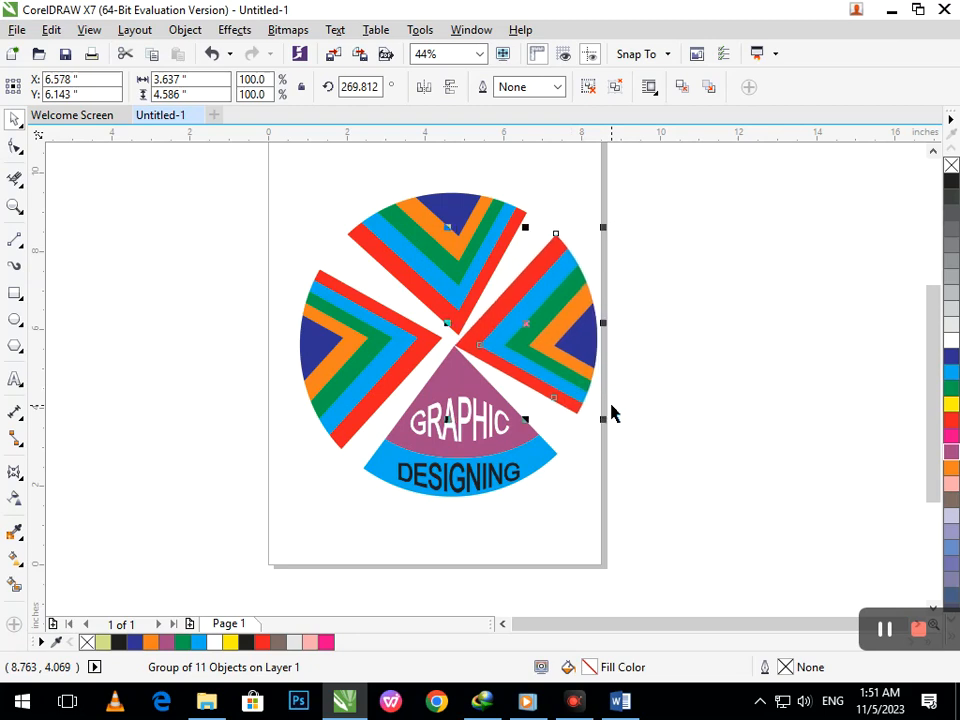
- Undo the wedge nudges, the words' return to the logo, the outline removal and the grouping
key(ctrl+z)
key(ctrl+z)
key(ctrl+z)
key(ctrl+z)
key(ctrl+z)
key(ctrl+z)
key(ctrl+z)
key(ctrl+z)
key(ctrl+z)
key(ctrl+z)
key(ctrl+z)
key(ctrl+z)
key(ctrl+z)
key(ctrl+z)
key(ctrl+z)
key(ctrl+z)
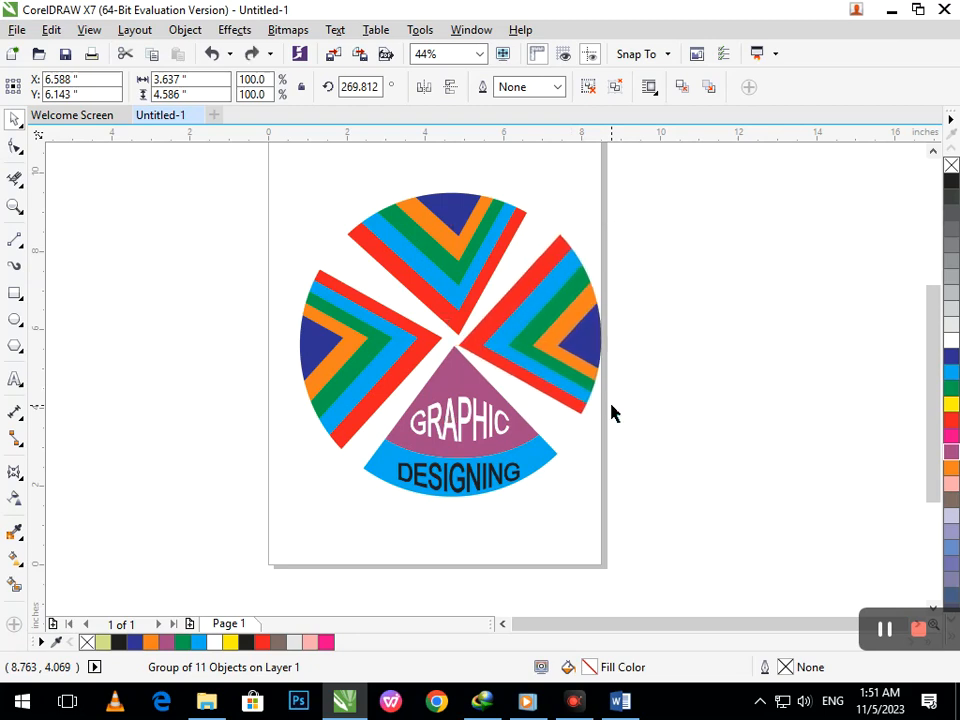
click(632, 463)
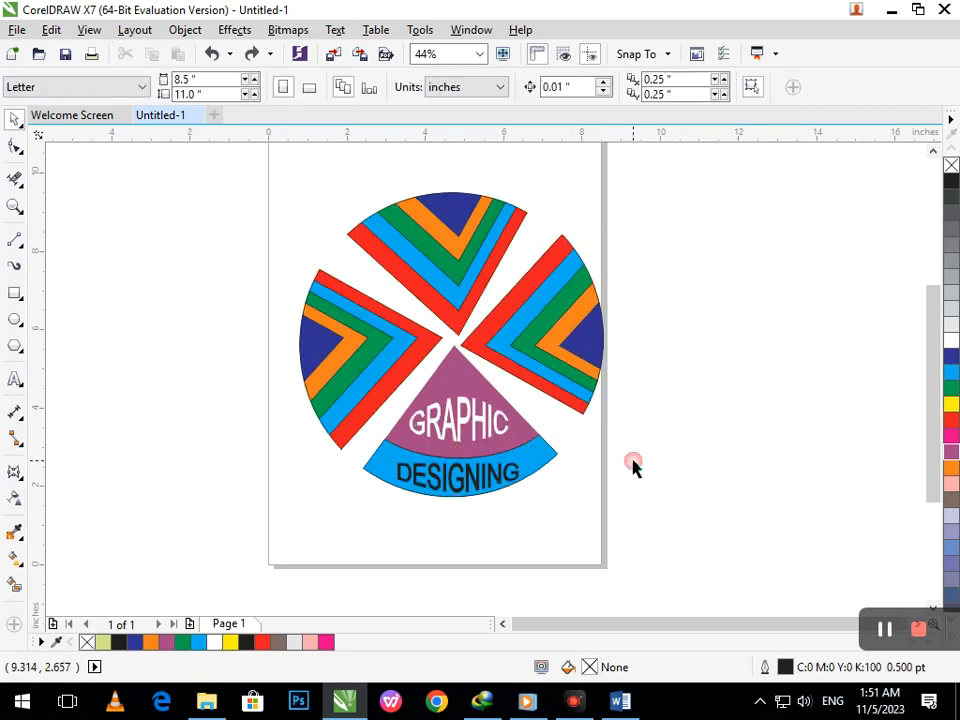
key(ctrl+z)
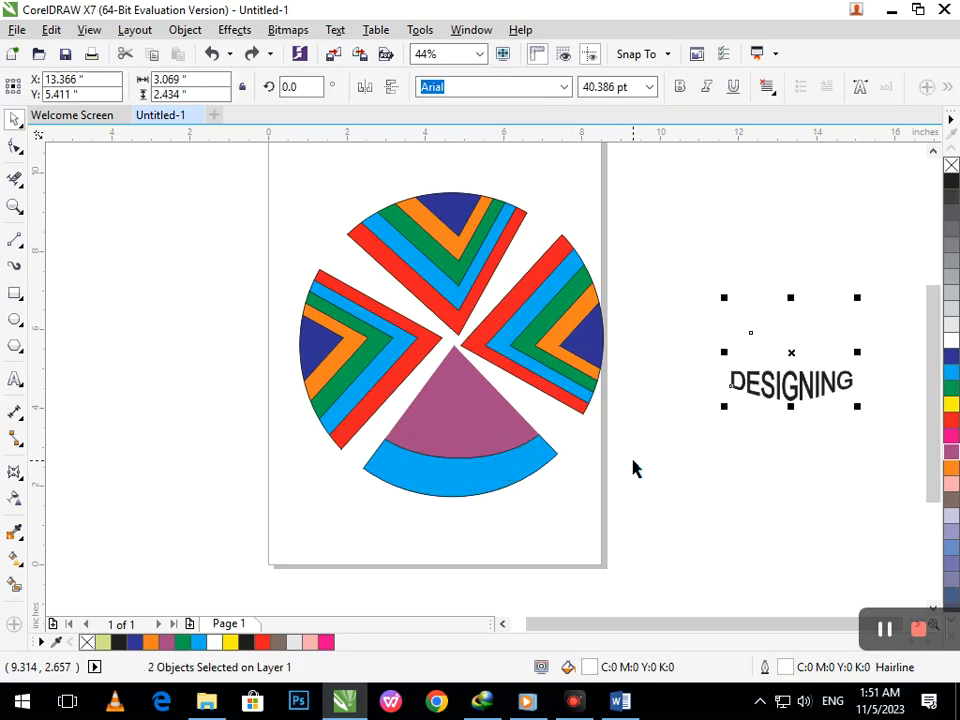
- Set the outline width of all the logo's wedge and band shapes to None
drag(193, 185, 672, 566)
click(783, 88)
click(762, 108)
click(767, 321)
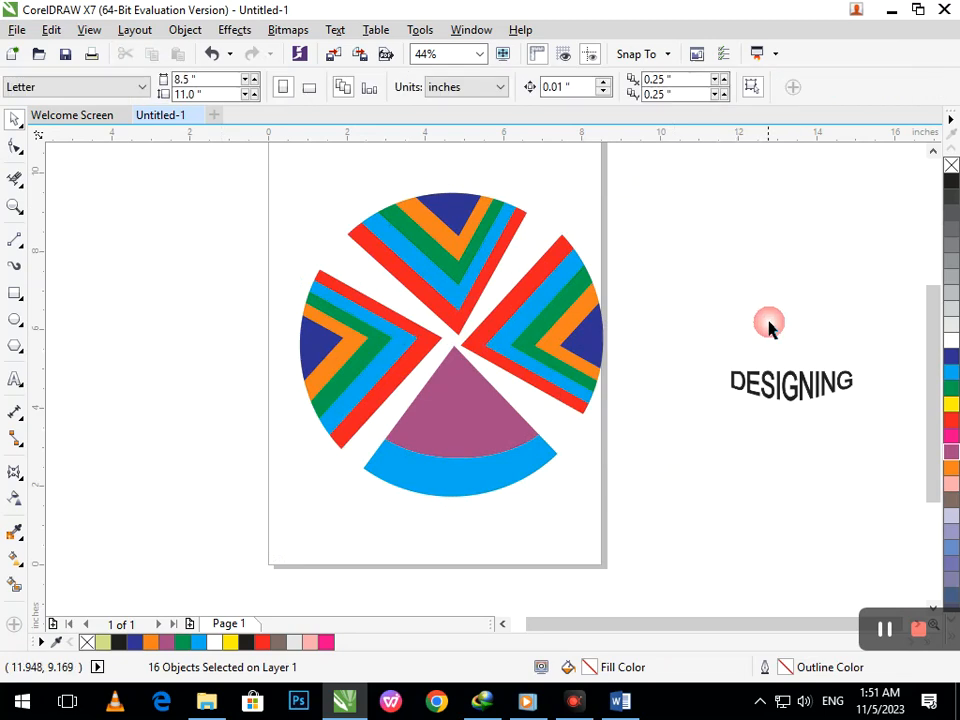
- Move GRAPHIC and DESIGNING together back onto the lower wedge, centred at about X 4.84 and Y 3.11 inches
drag(785, 377, 459, 477)
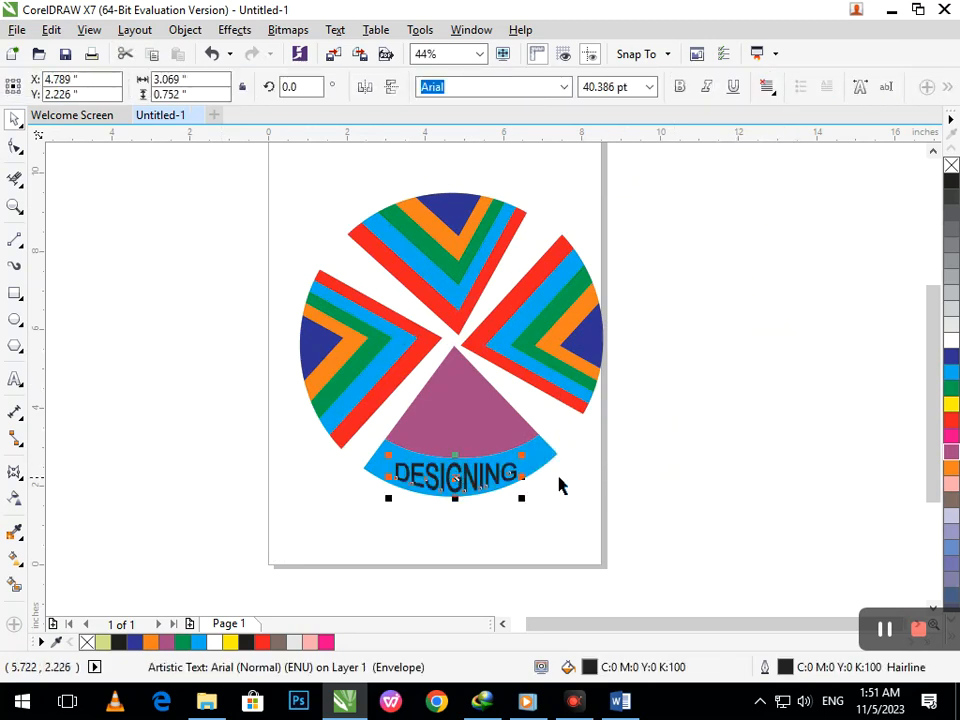
key(ctrl+z)
drag(636, 196, 902, 473)
drag(809, 396, 476, 490)
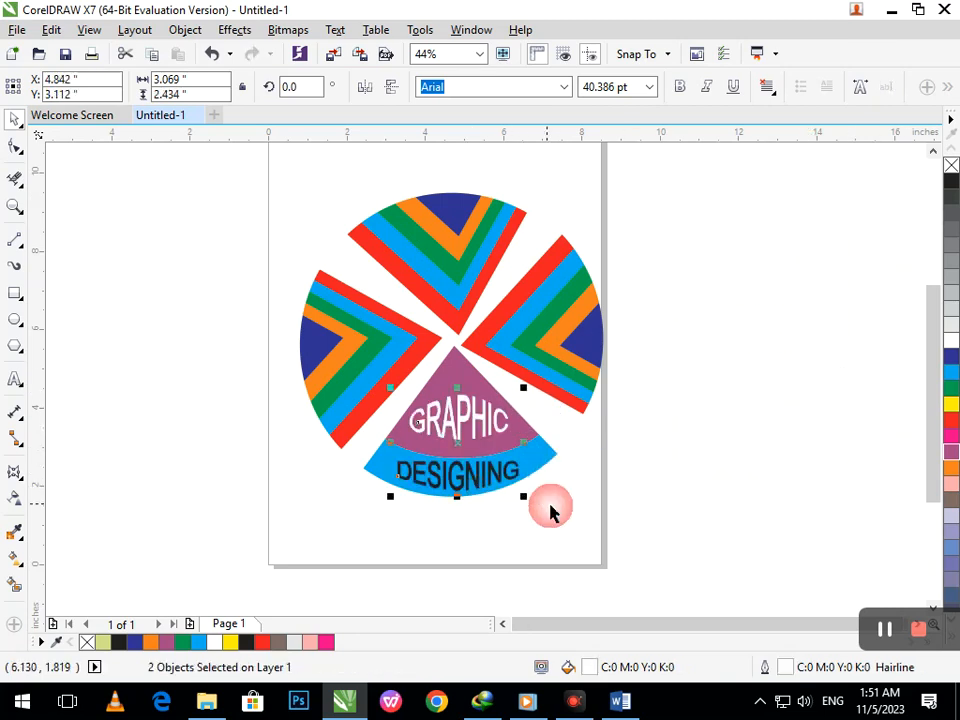
click(568, 515)
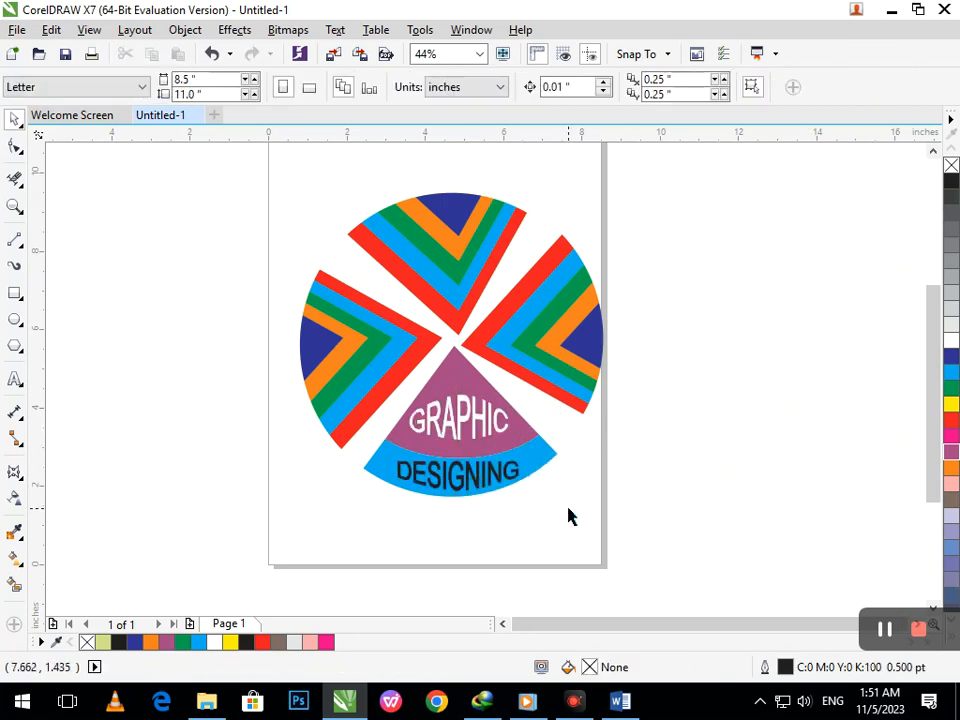